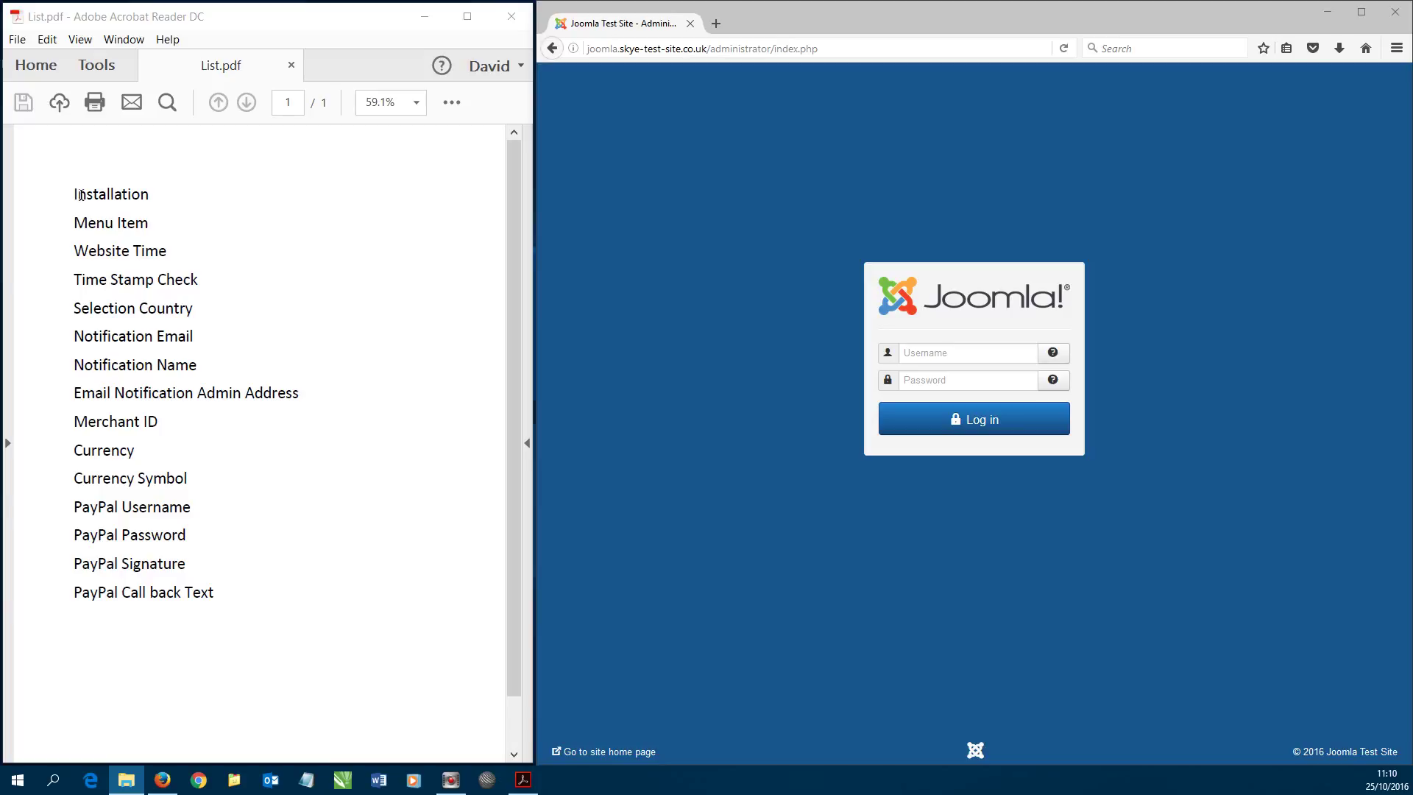
- Mark Installation on the checklist and log in to Joomla admin with the saved username and password
left_click_drag(81, 195, 110, 195)
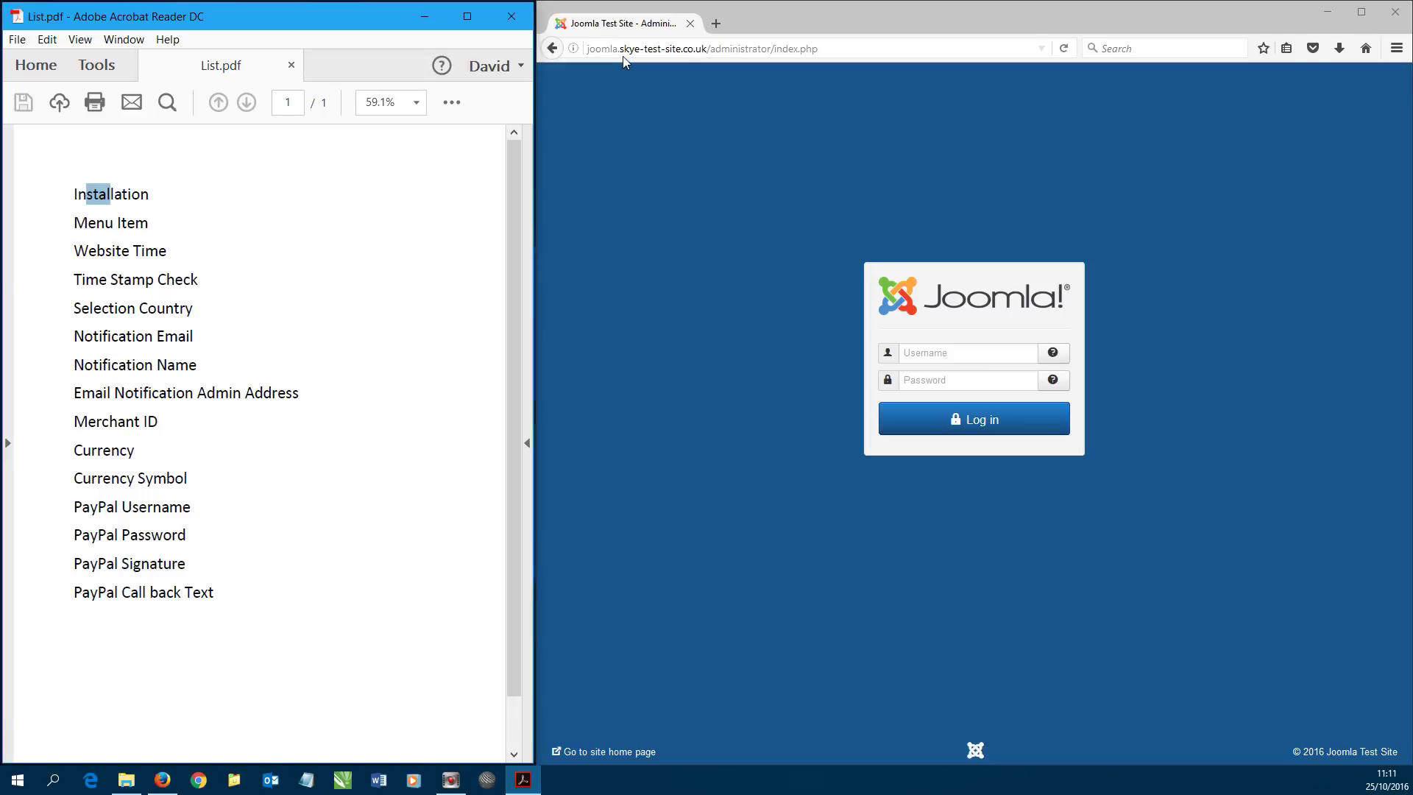
left_click(927, 351)
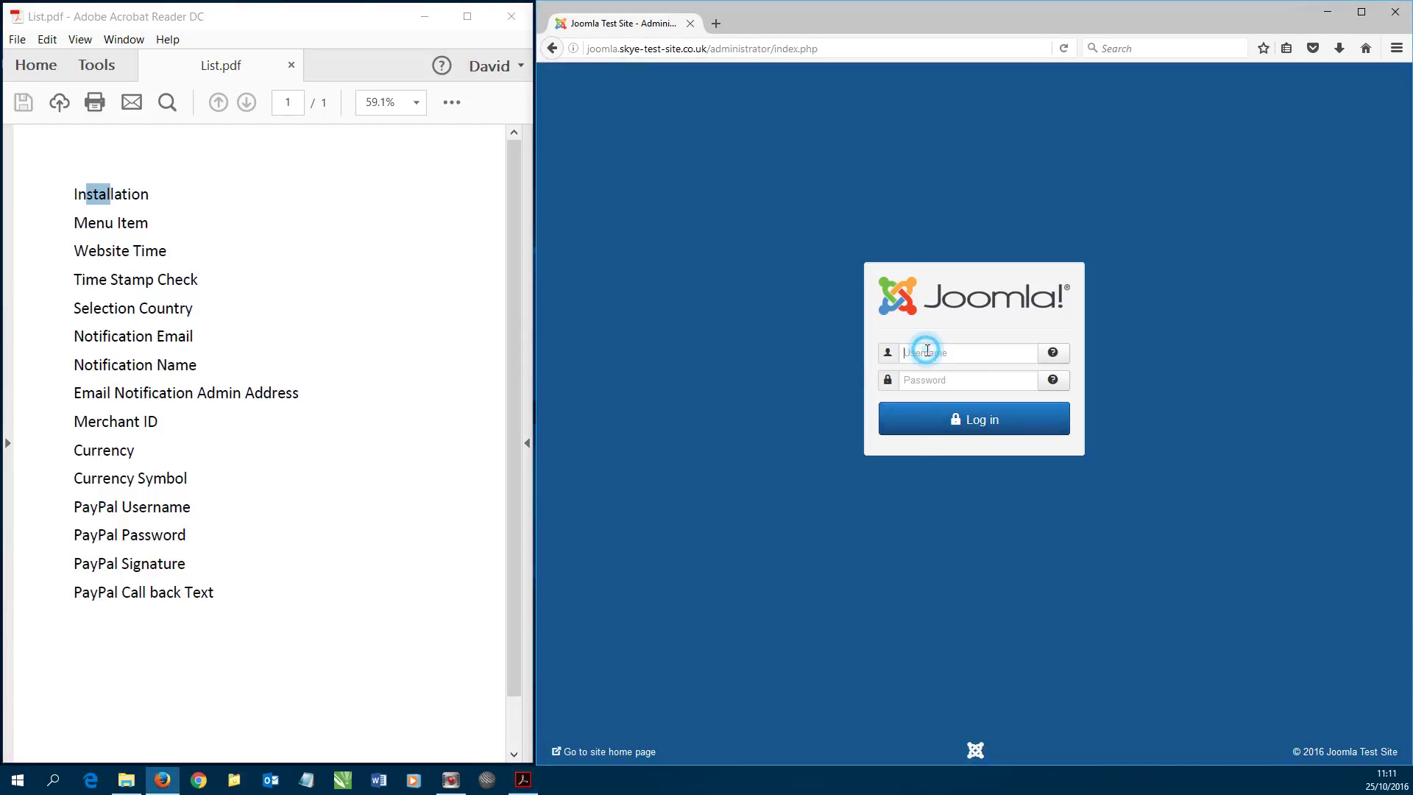
left_click(931, 370)
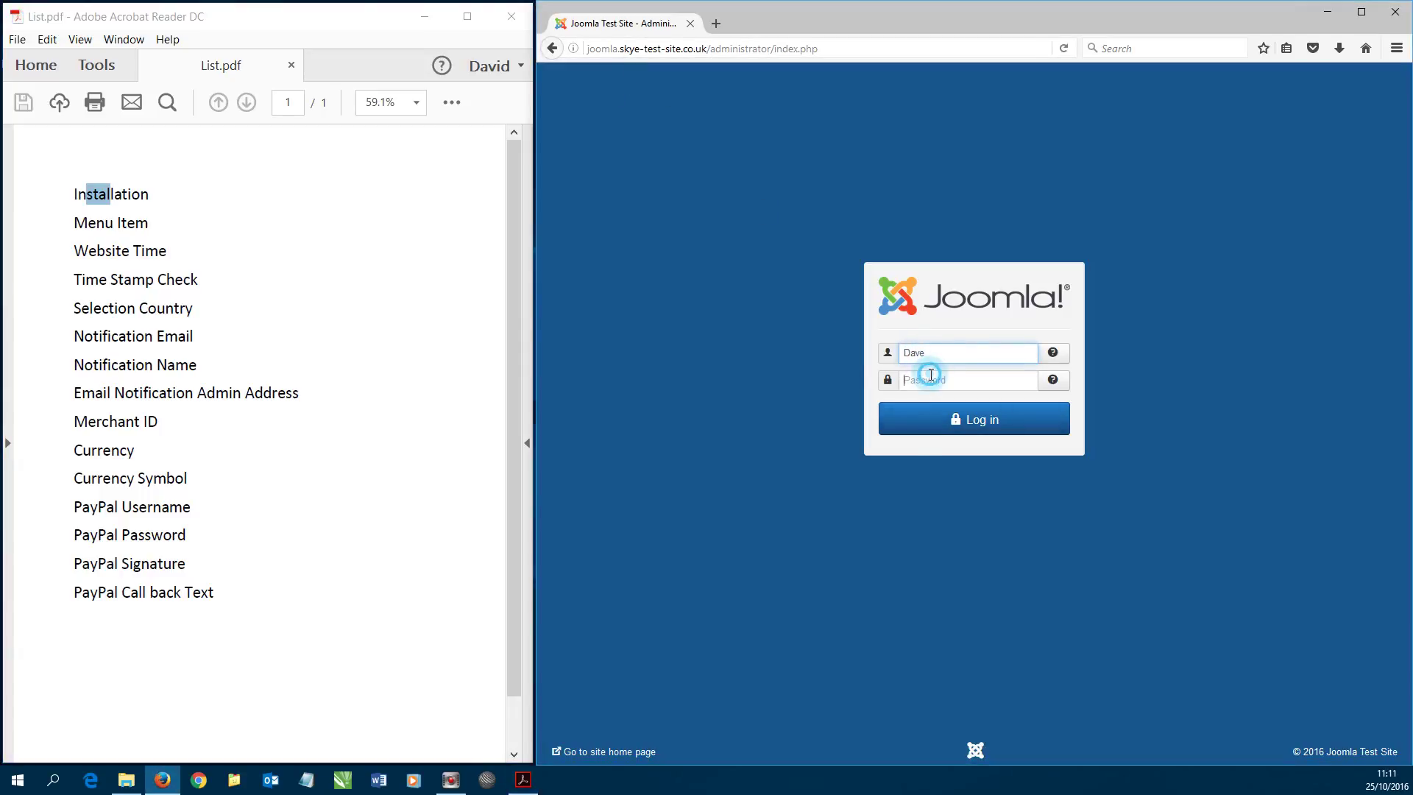
left_click(931, 375)
type("****")
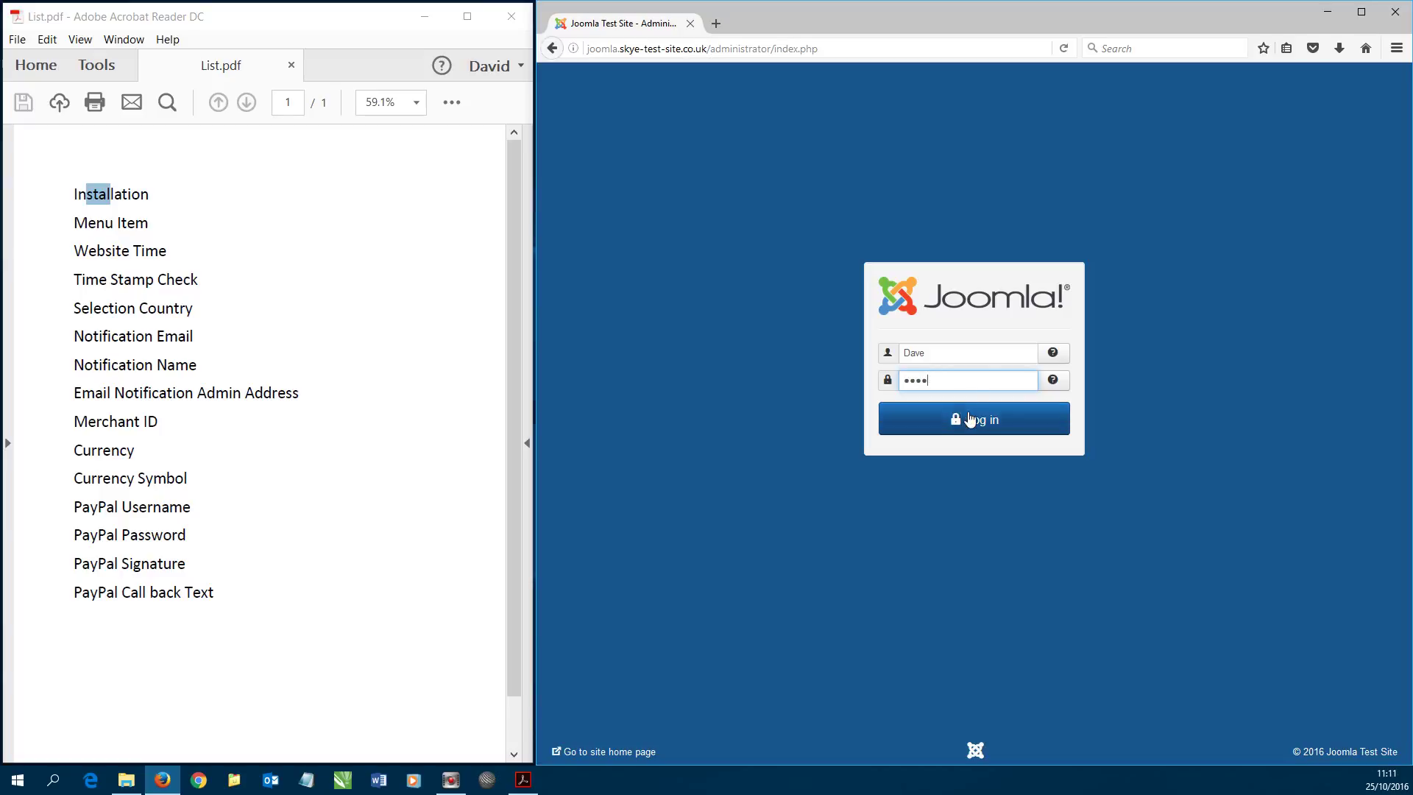
left_click(973, 418)
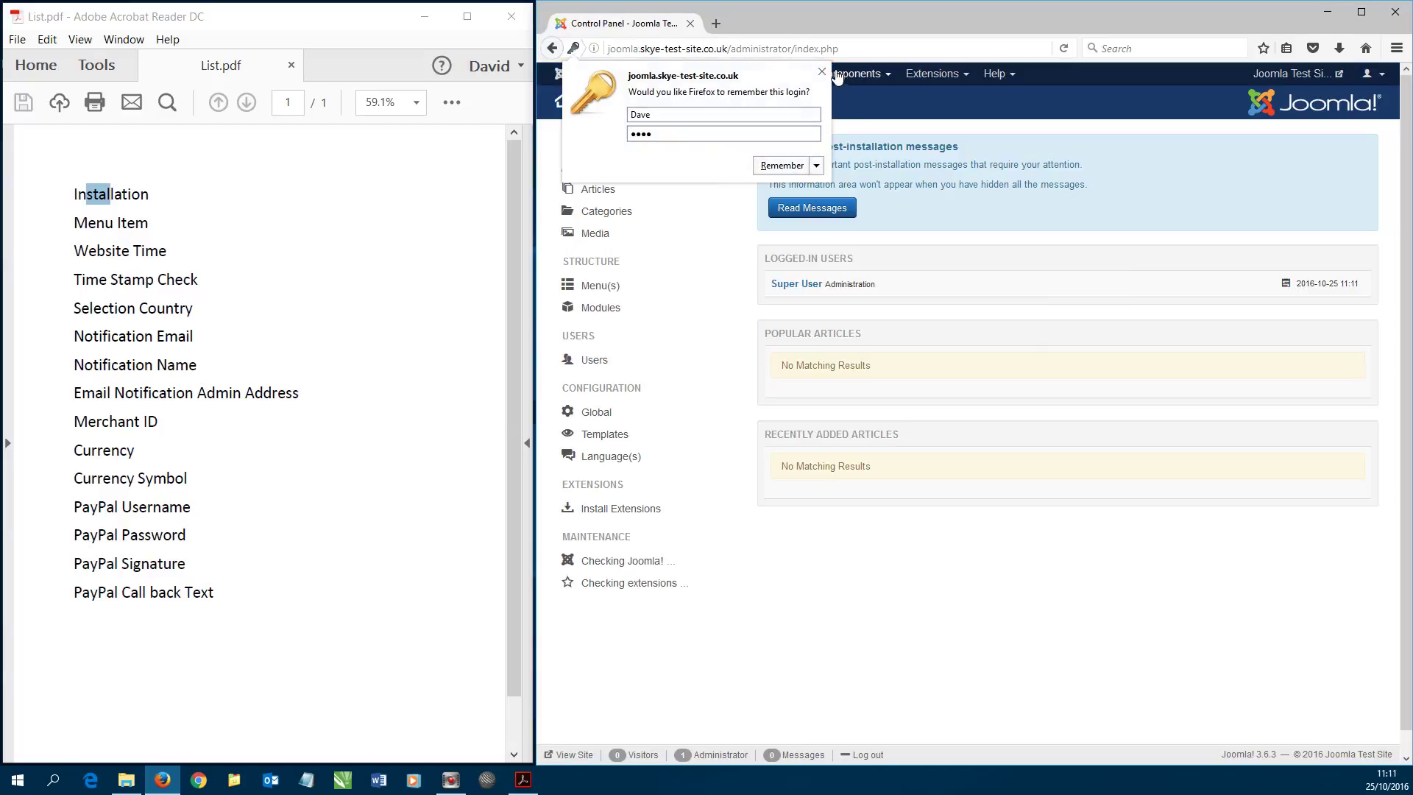
left_click(822, 72)
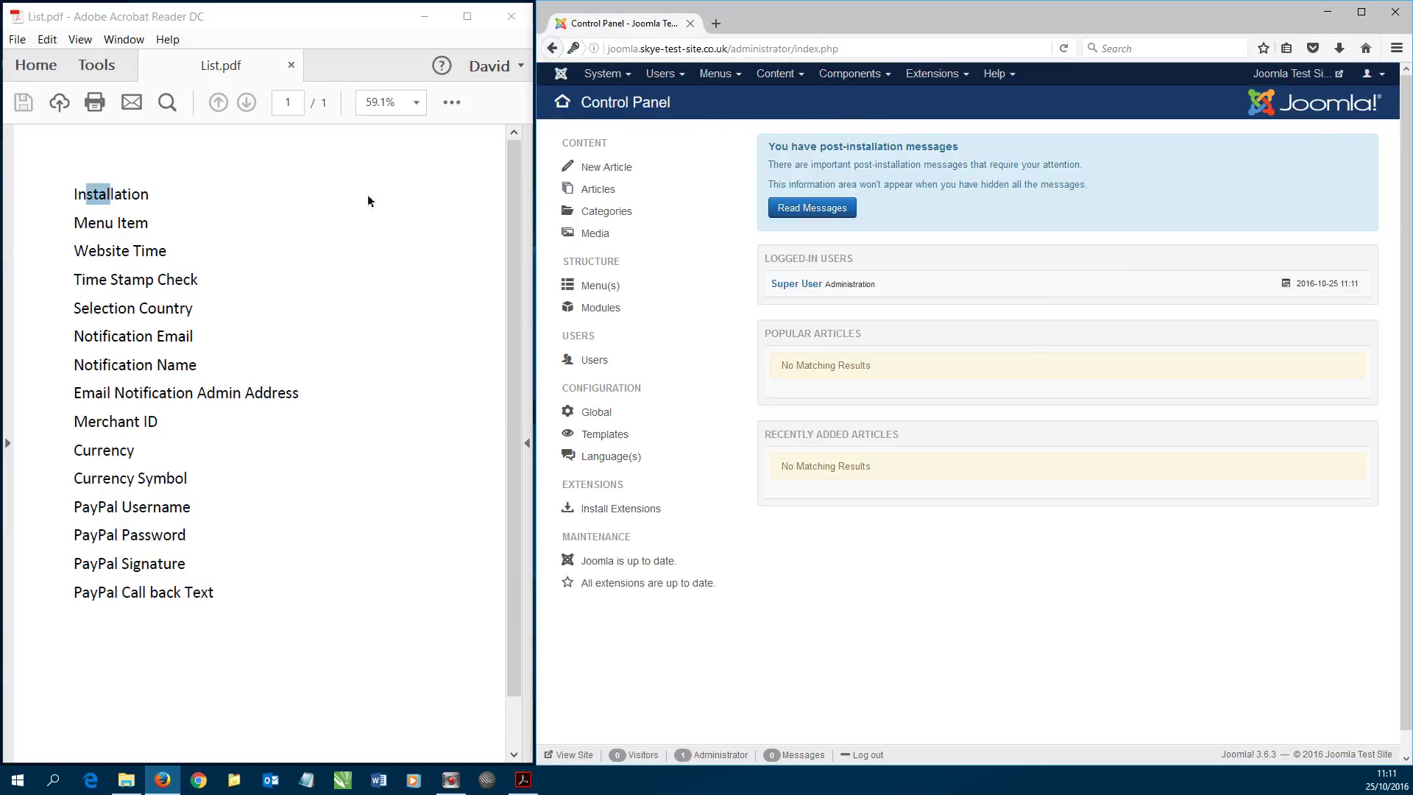
left_click(272, 195)
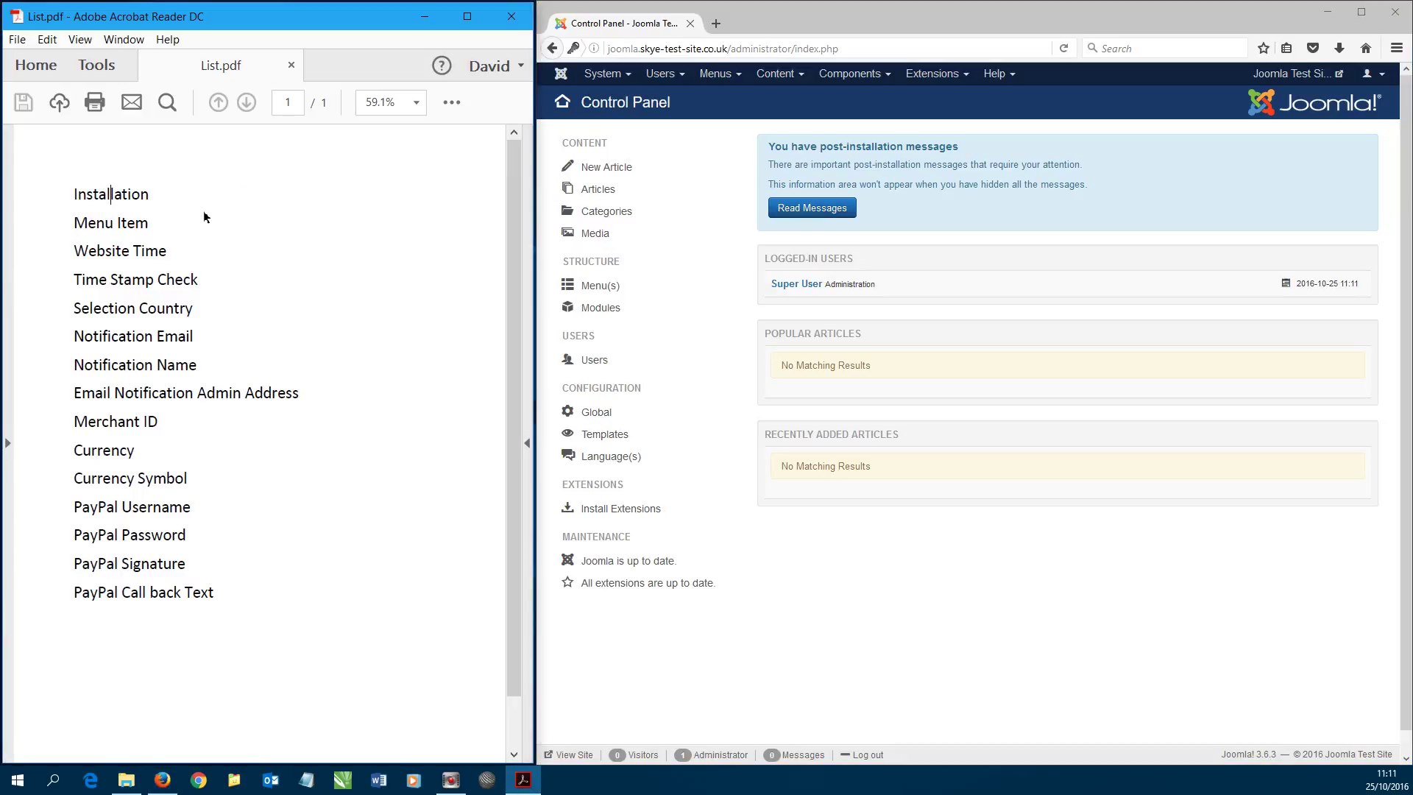
- Go to Extensions > Manage > Install and choose Upload Package File
left_click(930, 79)
mouse_move(933, 98)
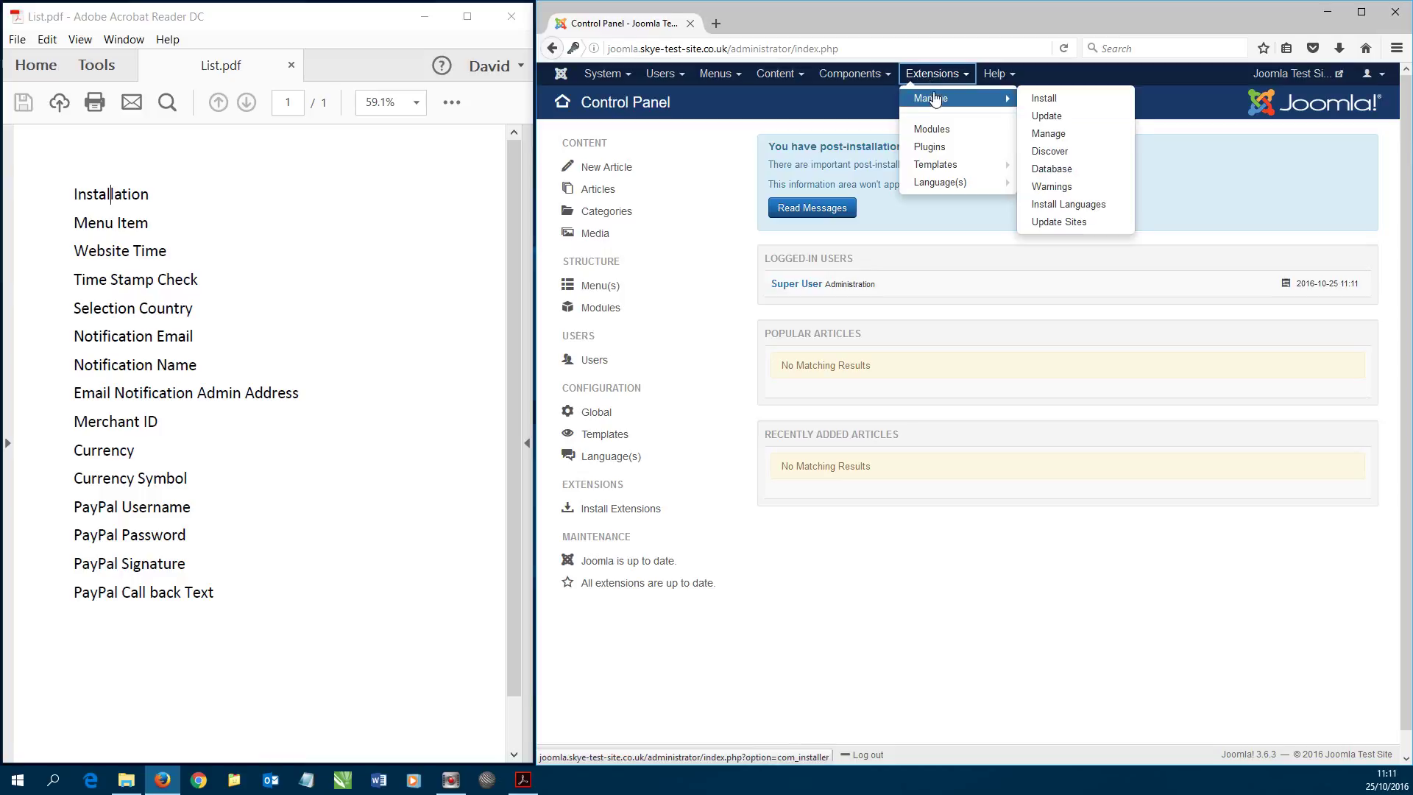
left_click(1045, 98)
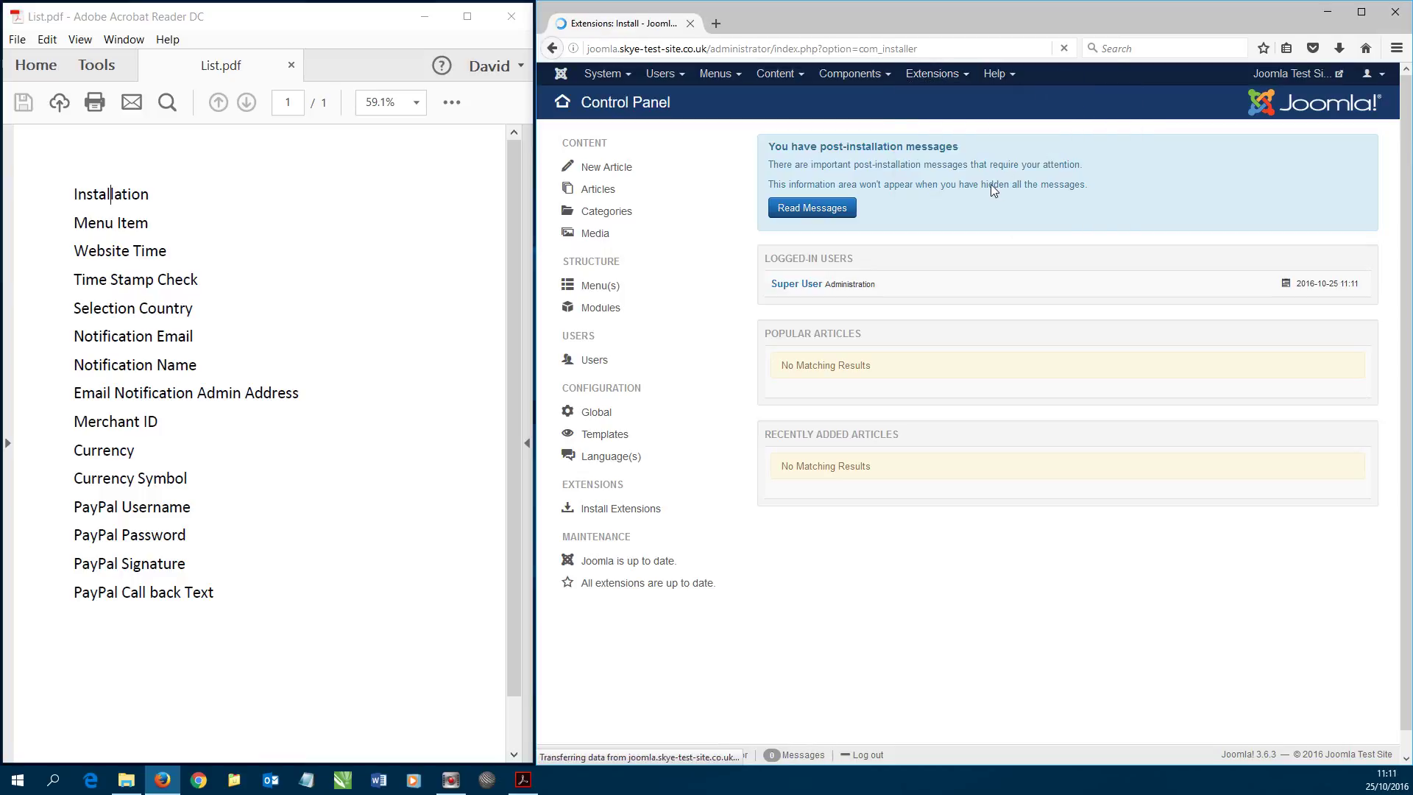
left_click(833, 176)
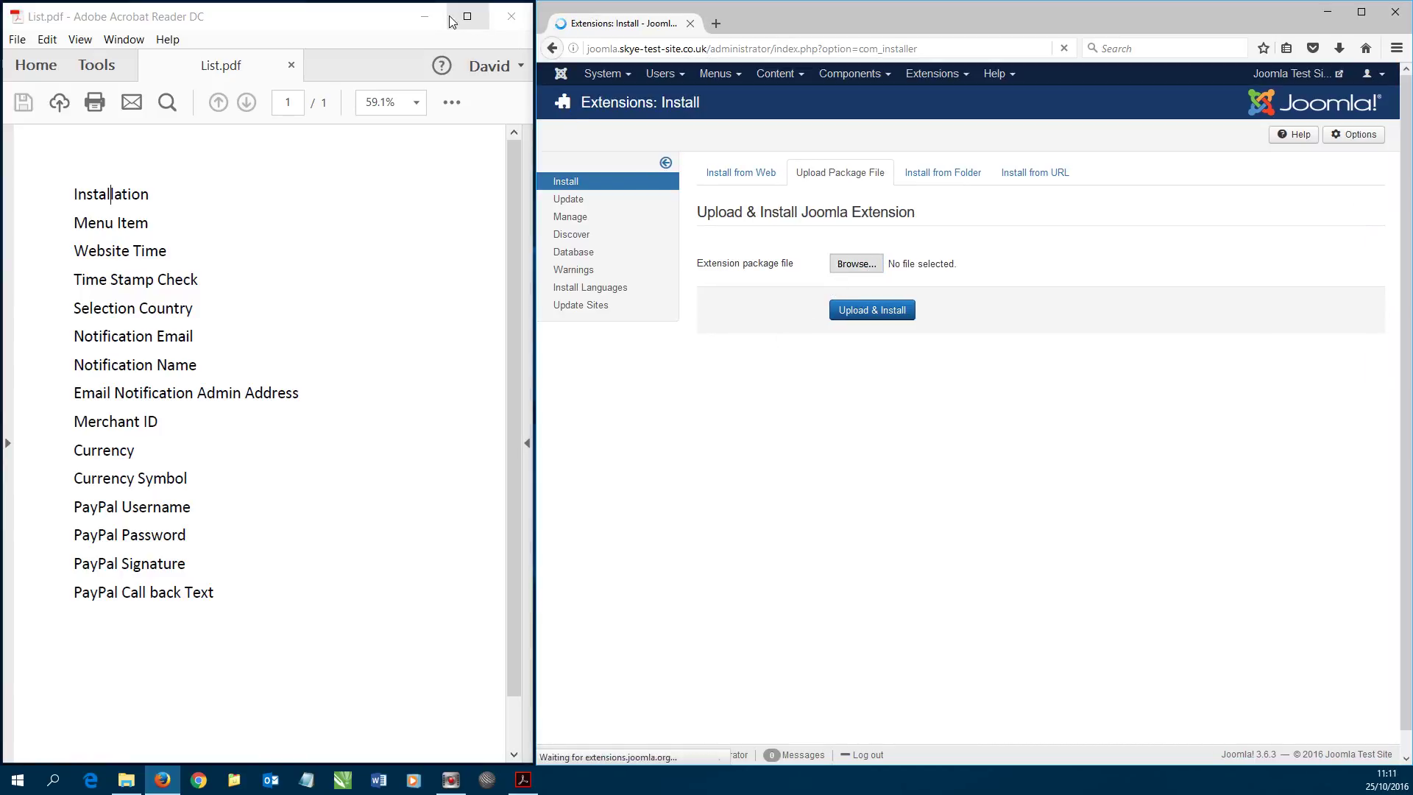
- Drop RB_1.8_Stable.zip from the desktop as the package file and upload & install it
left_click(425, 17)
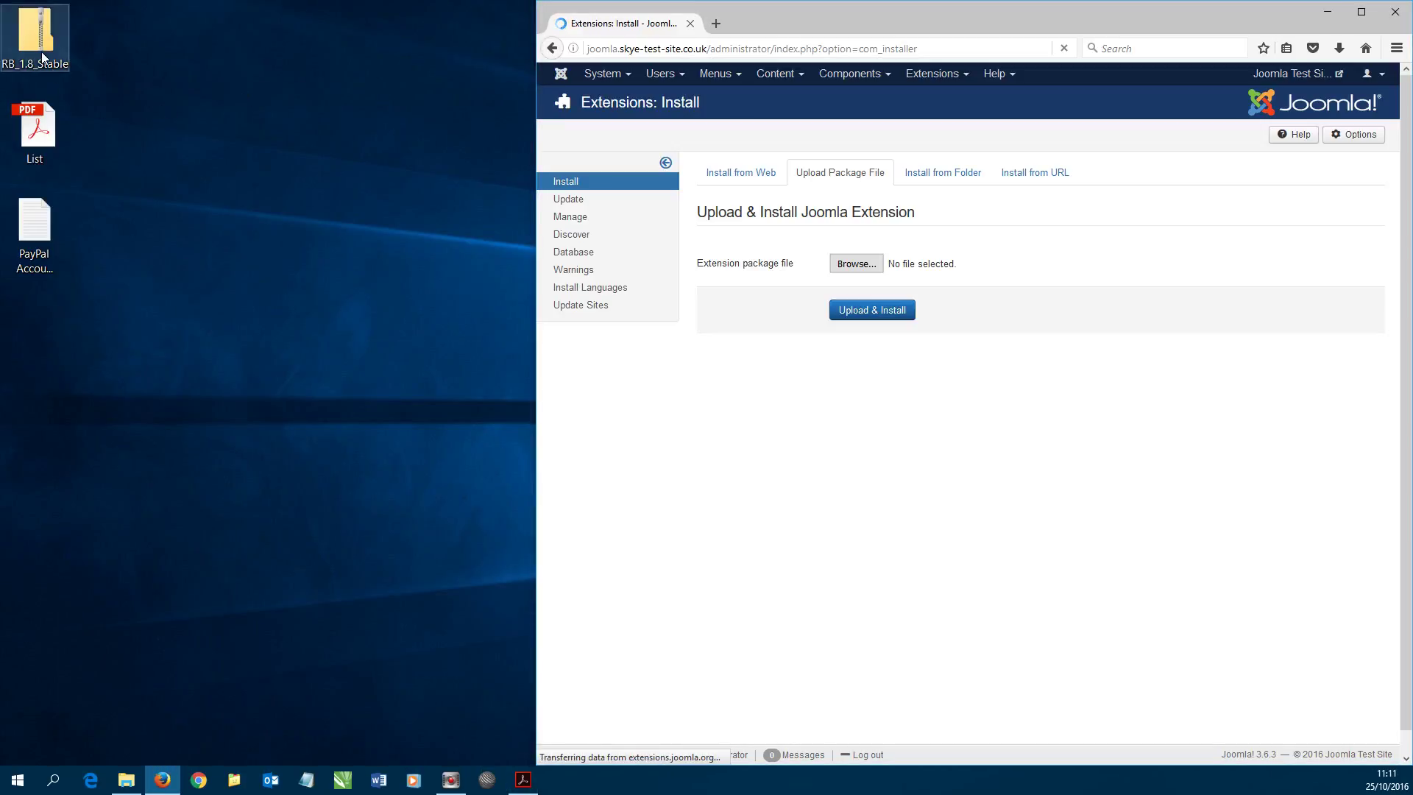
left_click(41, 50)
left_click_drag(36, 43, 871, 273)
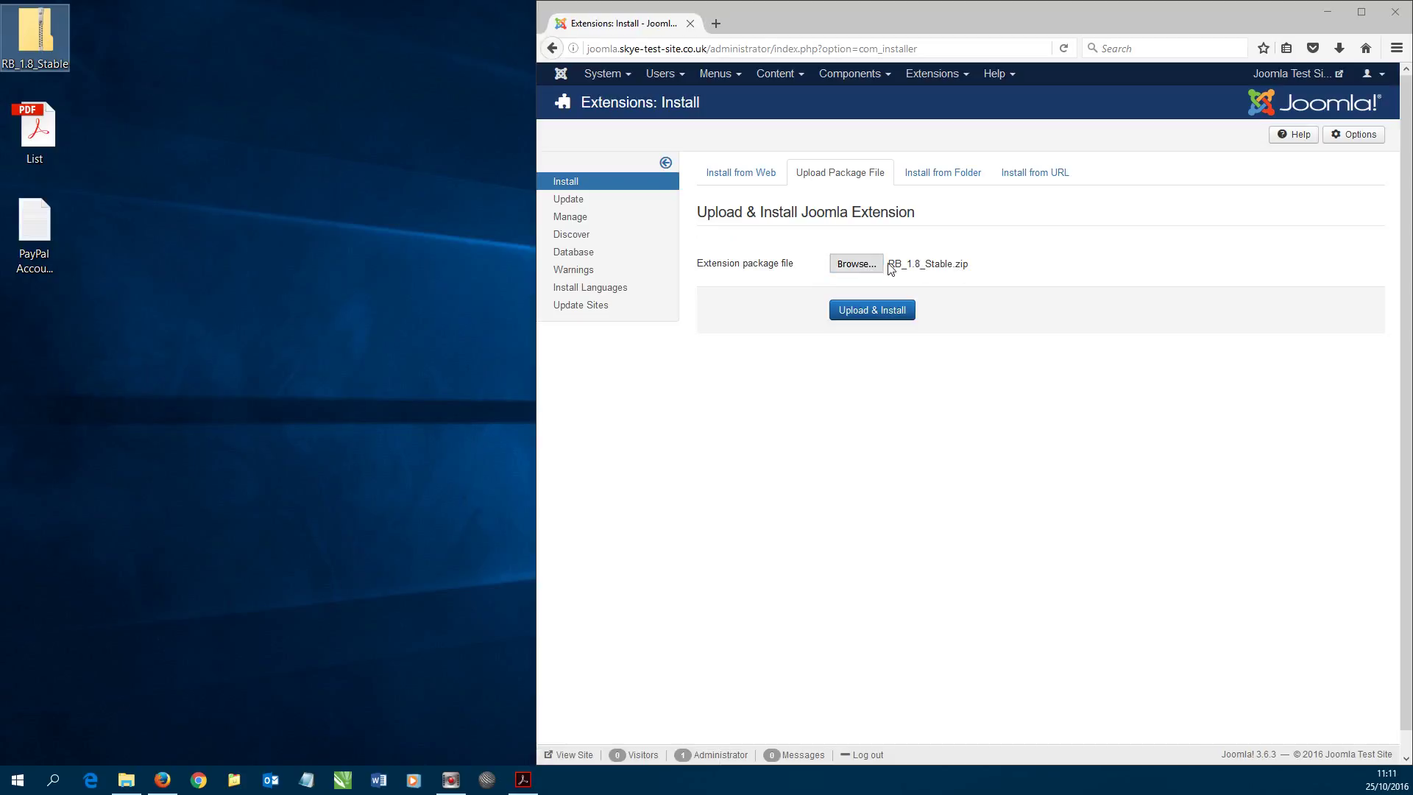
left_click(899, 312)
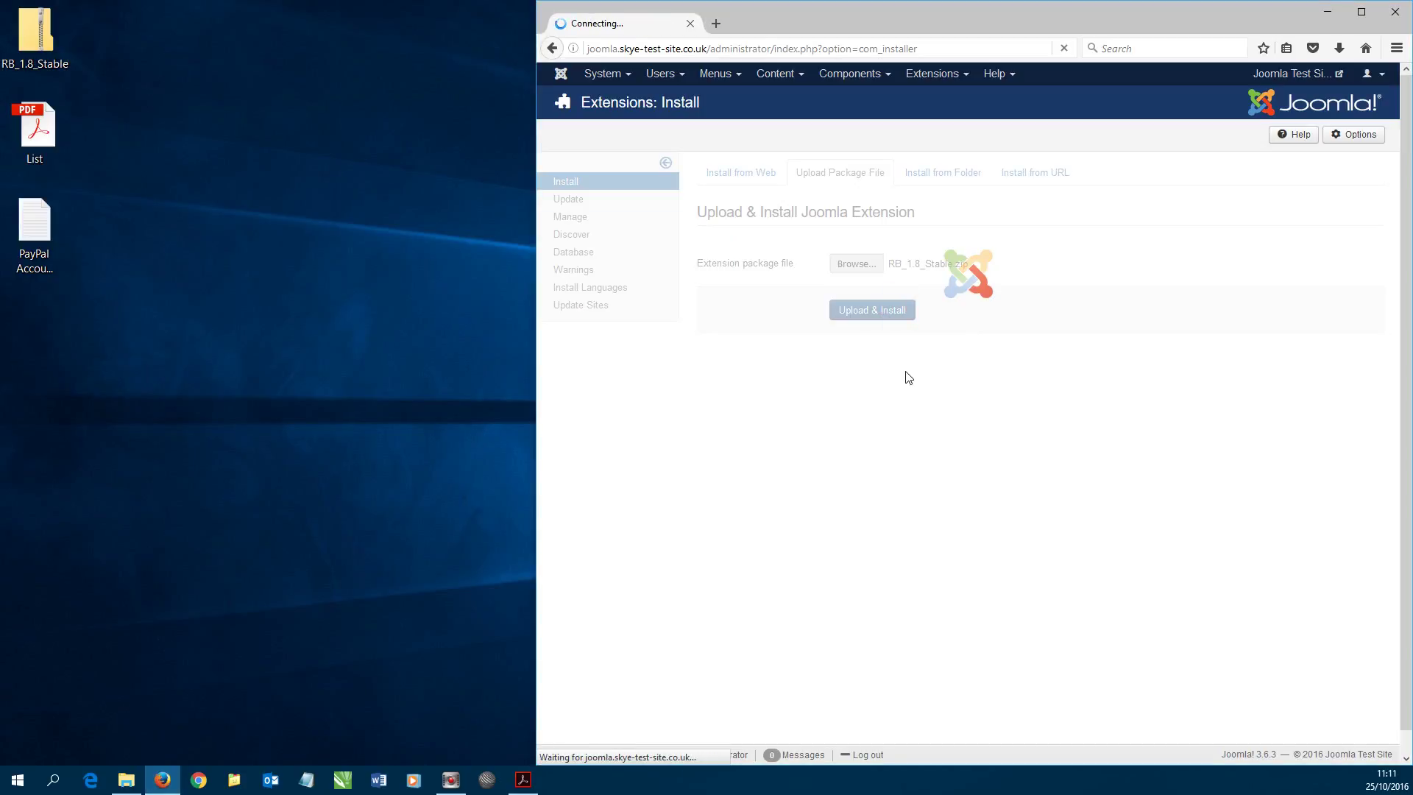
- Restore the List.pdf checklist and open Joomla's Components menu
left_click(521, 782)
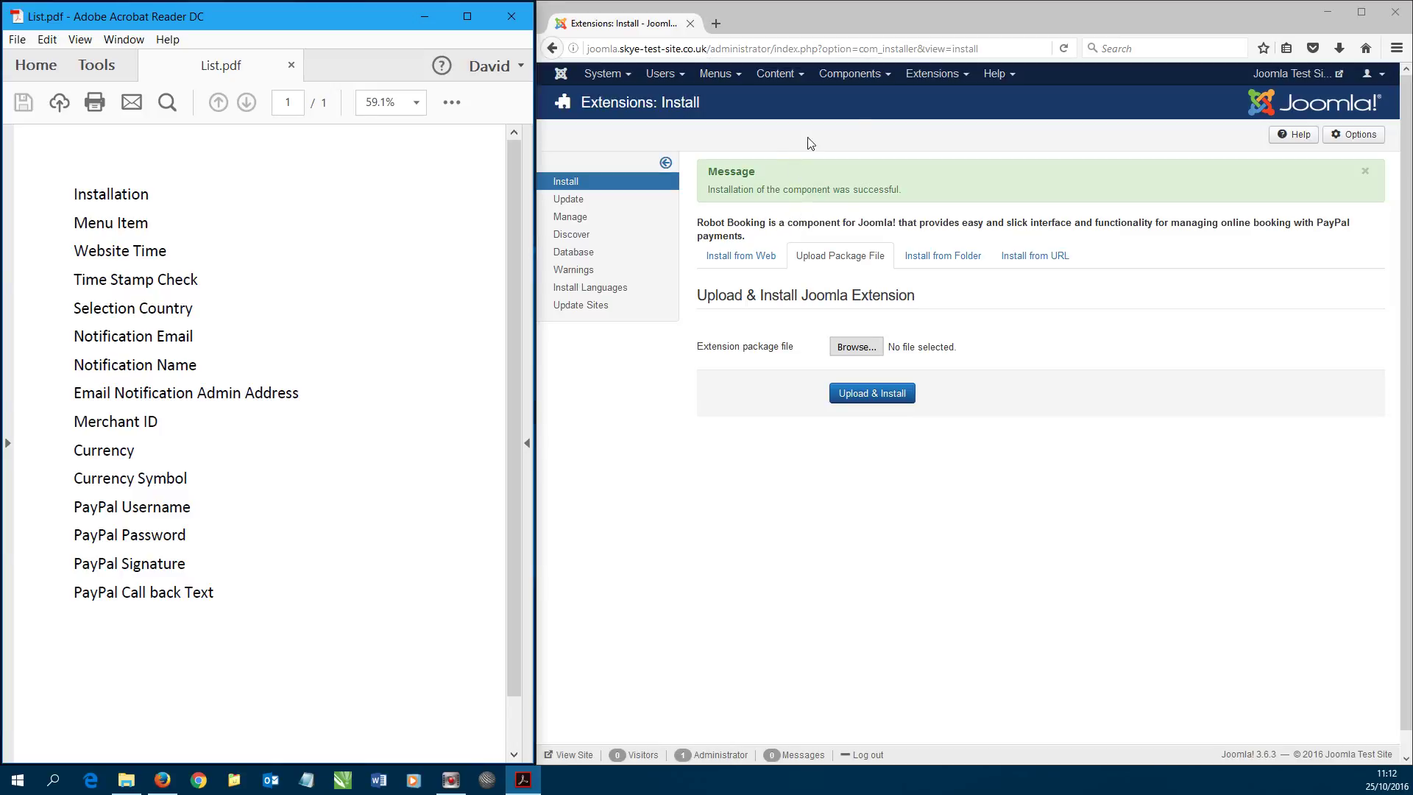
left_click(852, 73)
- Open the Booking Robot dashboard, check its Bookings and Services lists, and preview the front-end site in a new tab
mouse_move(867, 103)
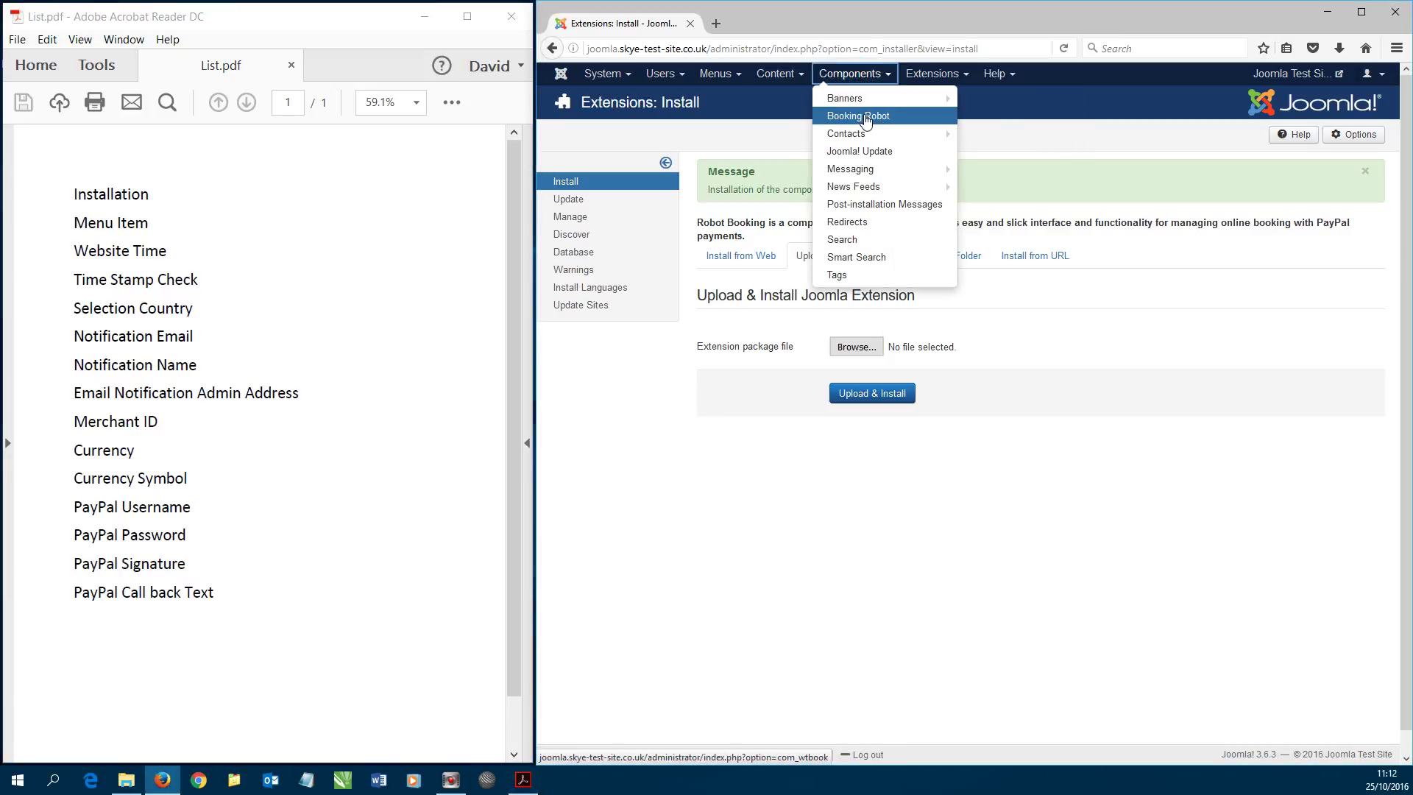
left_click(865, 120)
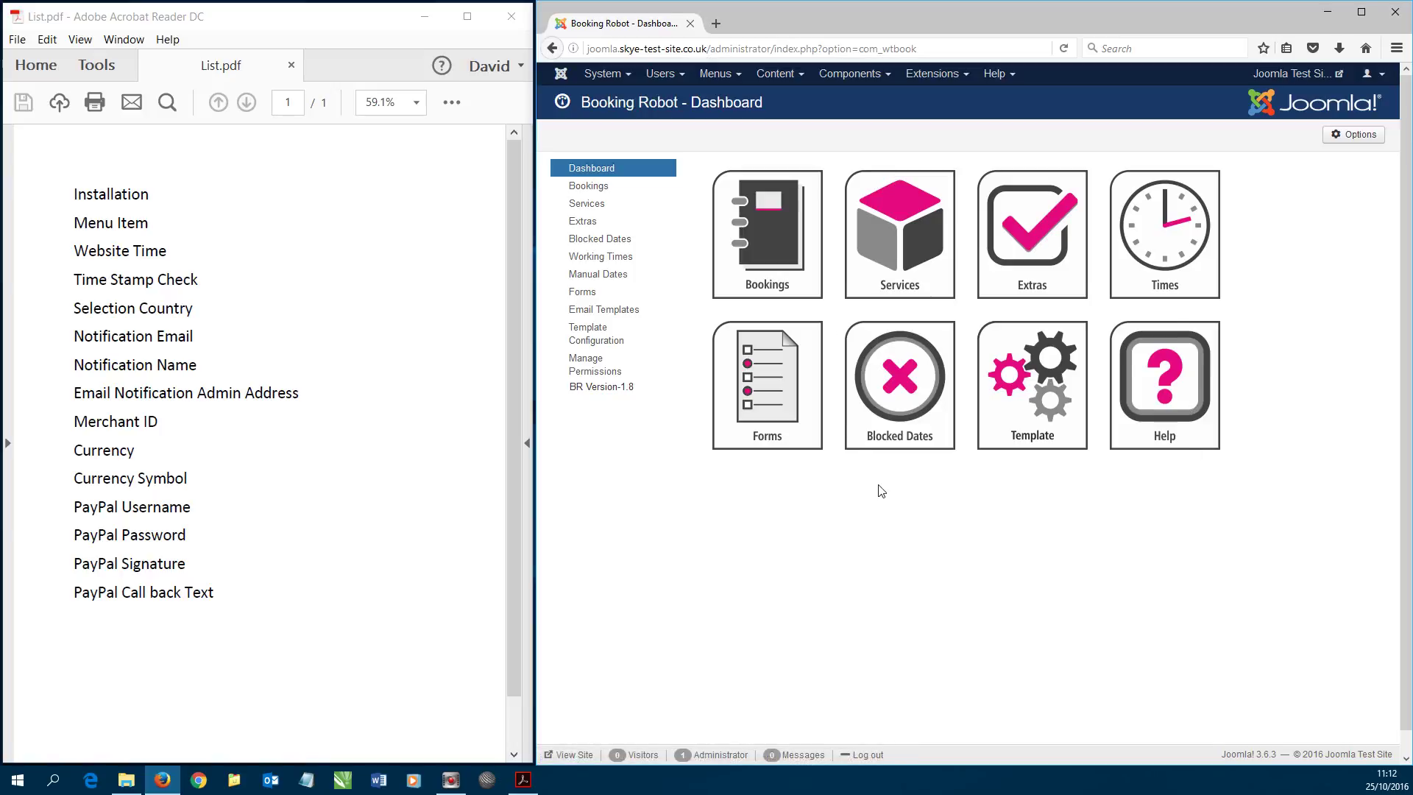
left_click(767, 225)
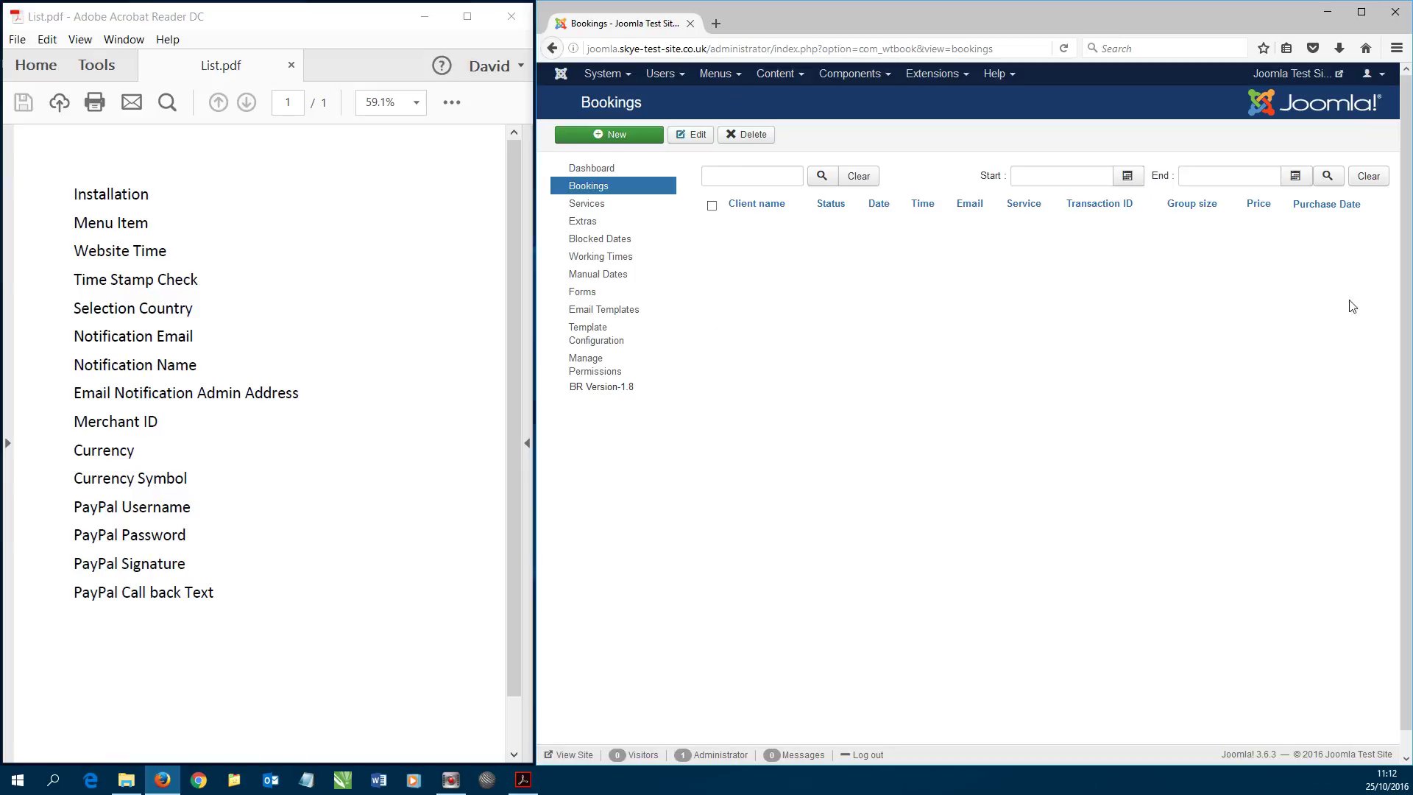
left_click(591, 168)
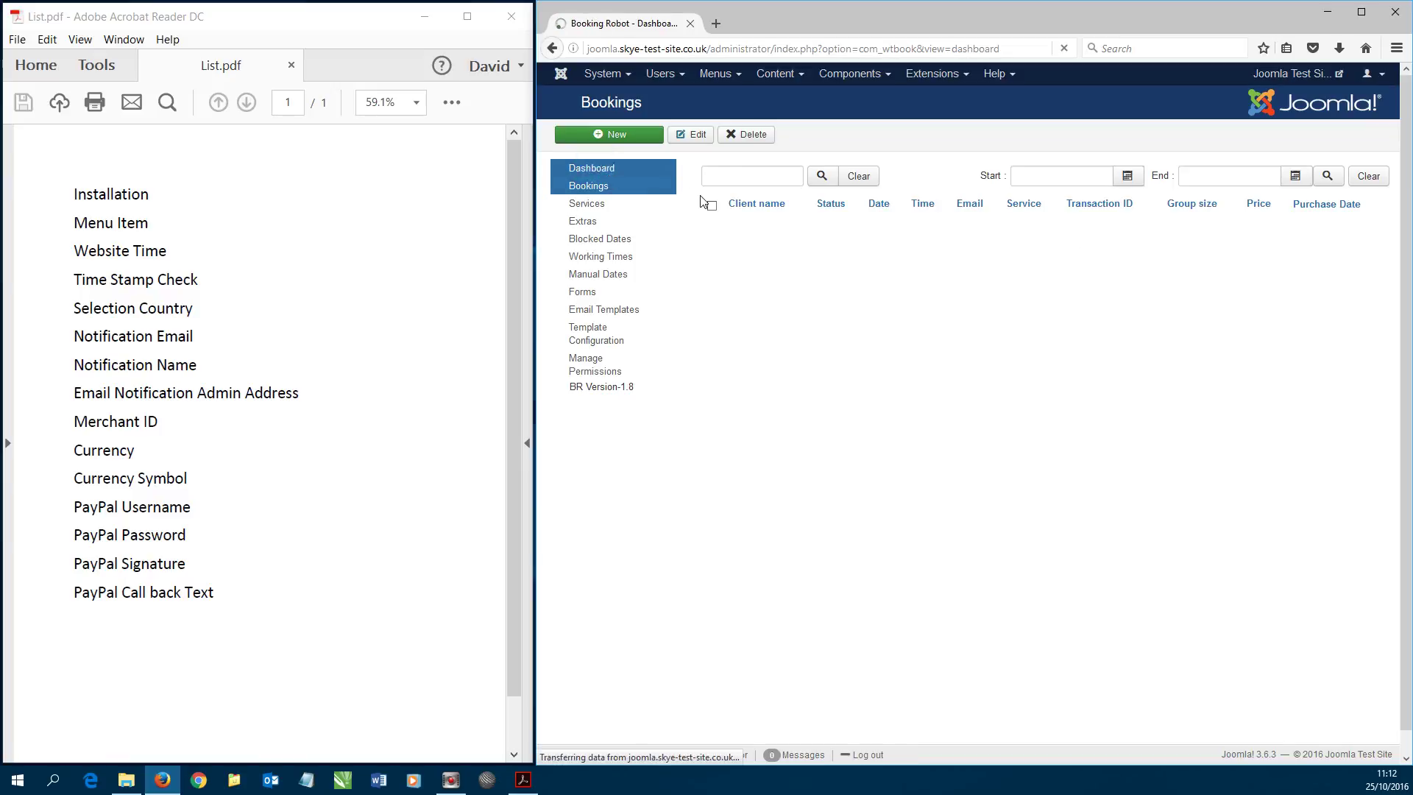
left_click(892, 224)
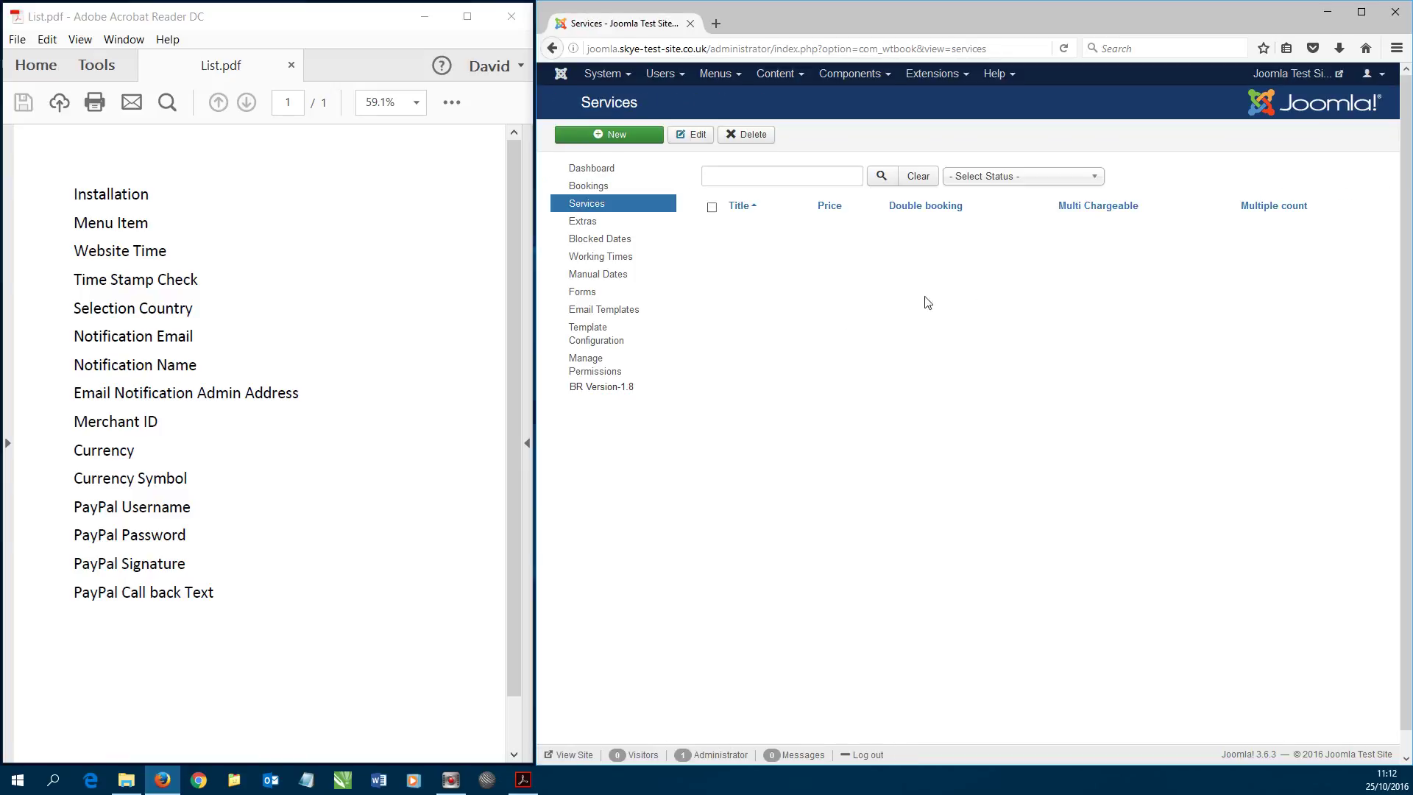
left_click(591, 168)
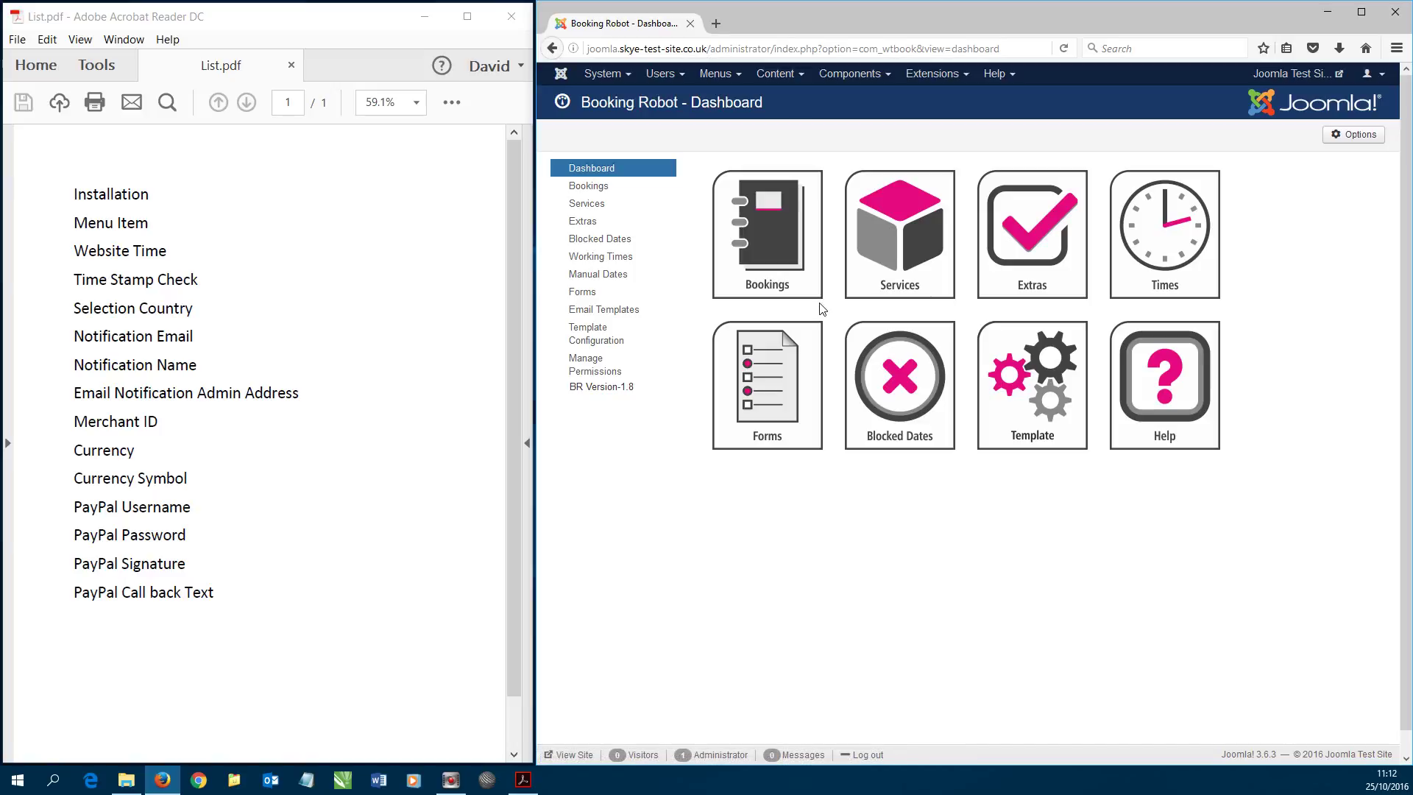
left_click(1289, 76)
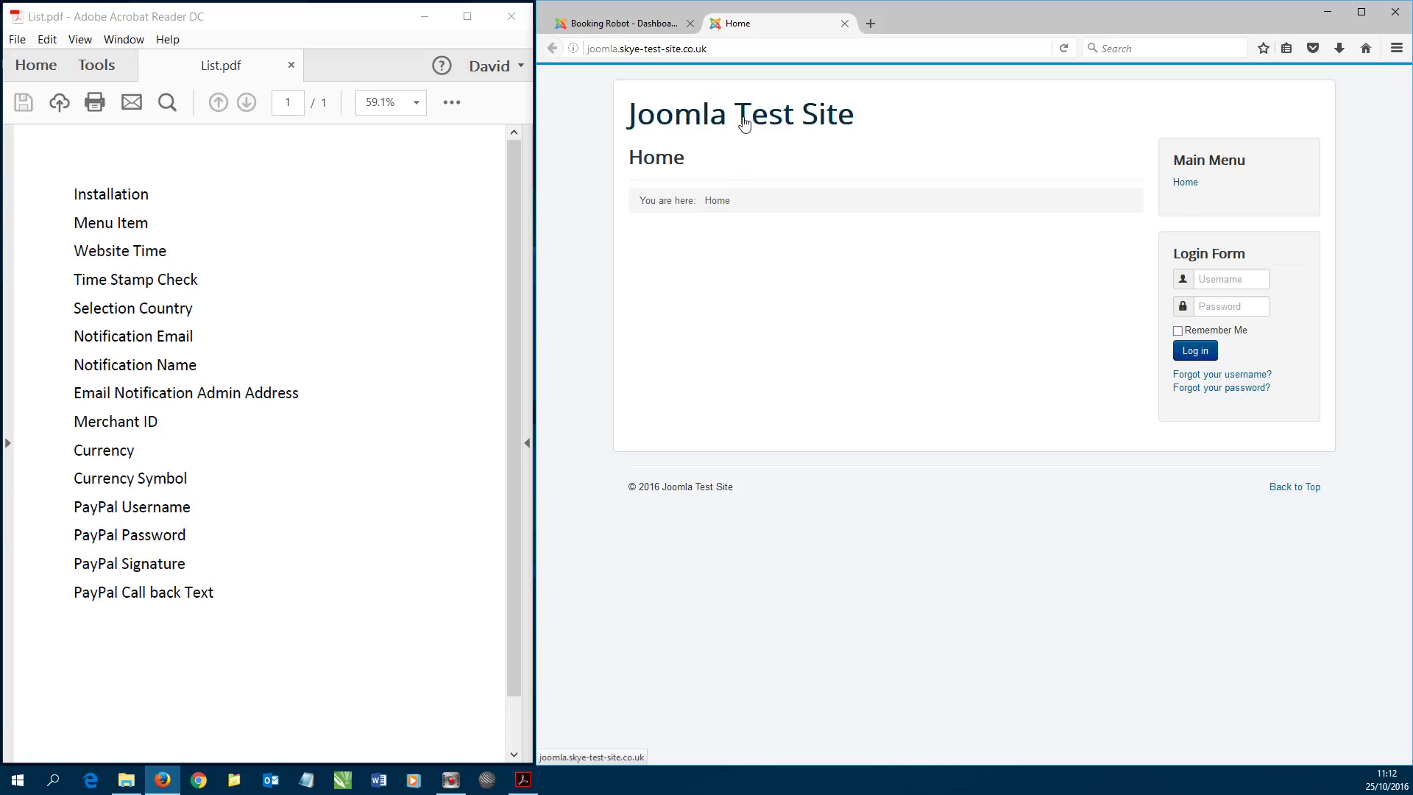
left_click(624, 24)
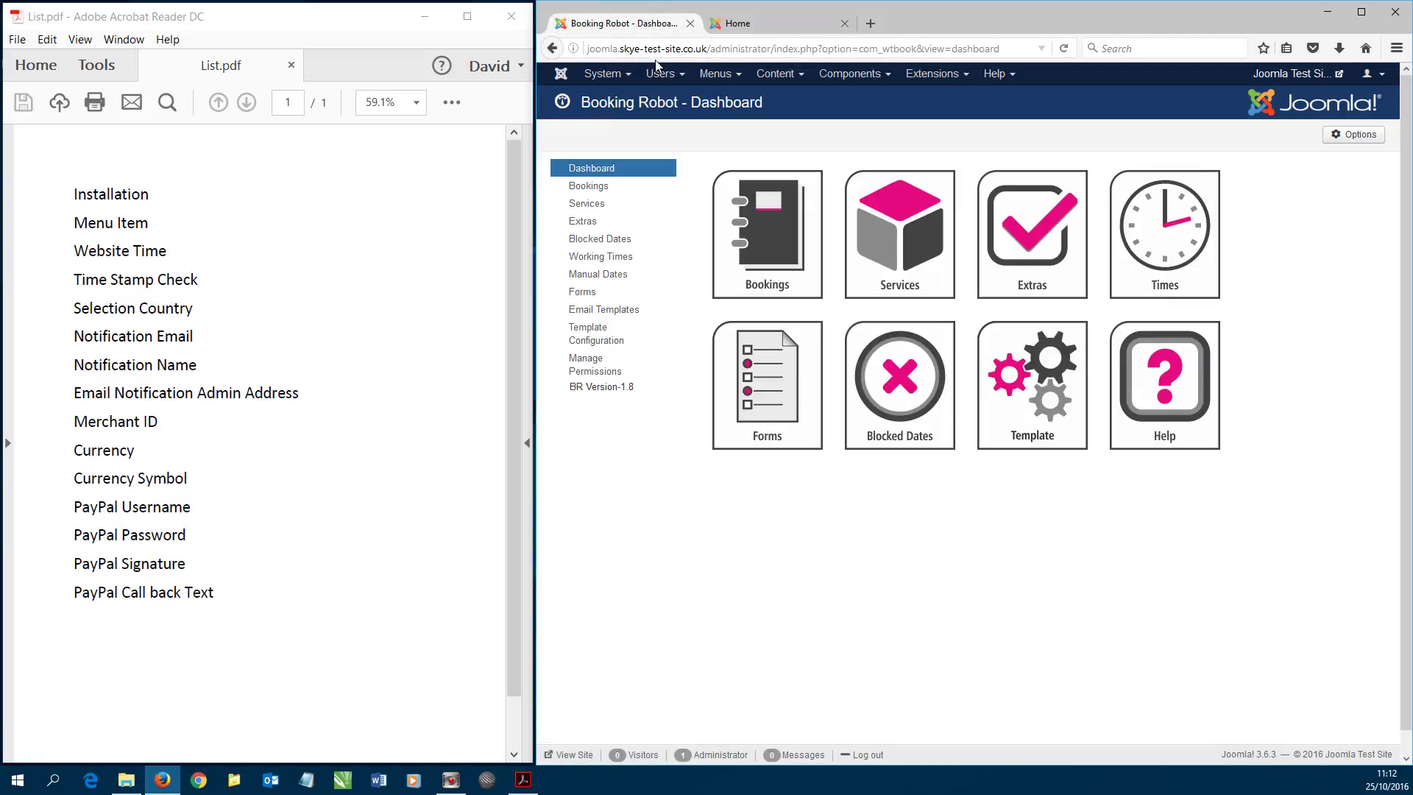
- Start a new Main Menu item titled Booking Robot
left_click(719, 75)
left_click(728, 159)
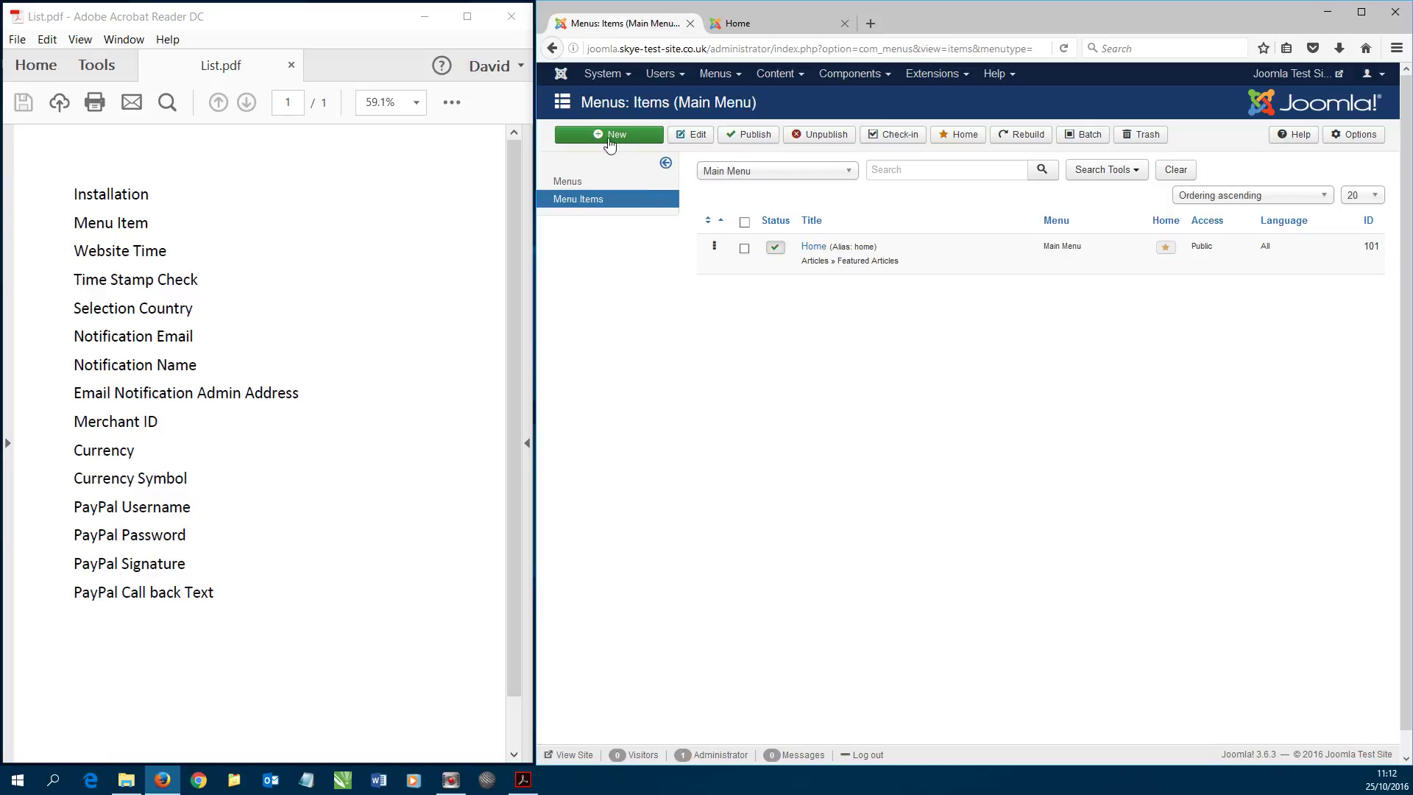
left_click(608, 135)
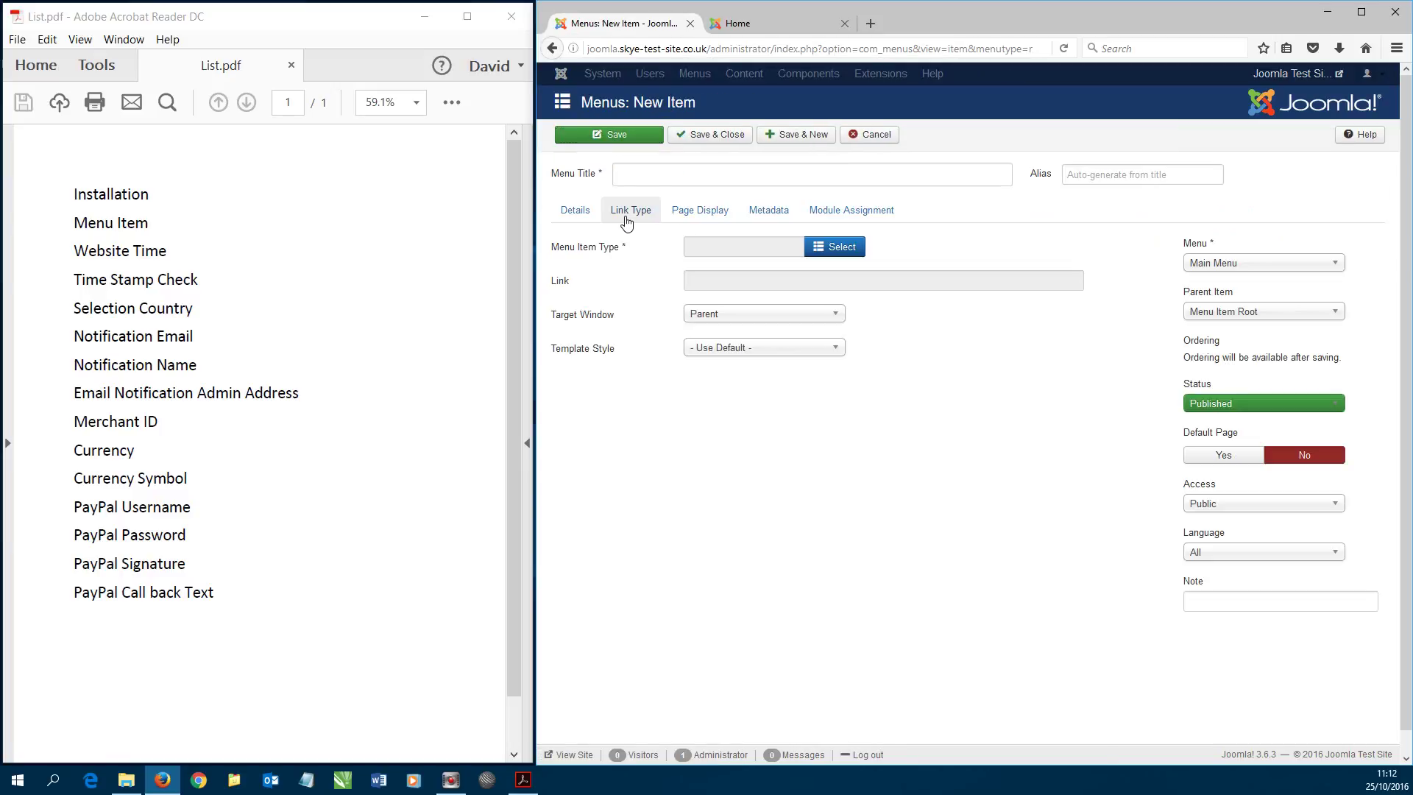
left_click(654, 175)
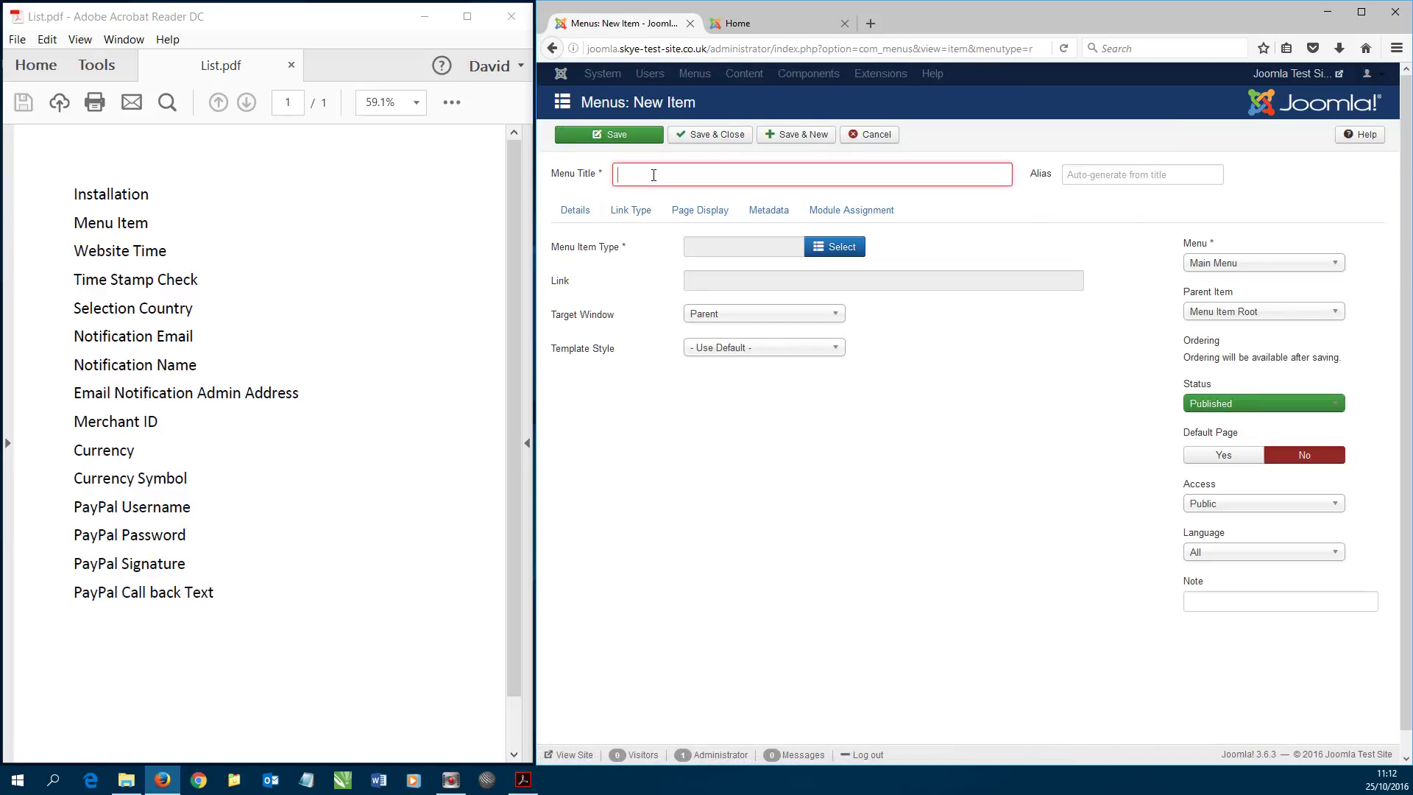
type("Booking Robot")
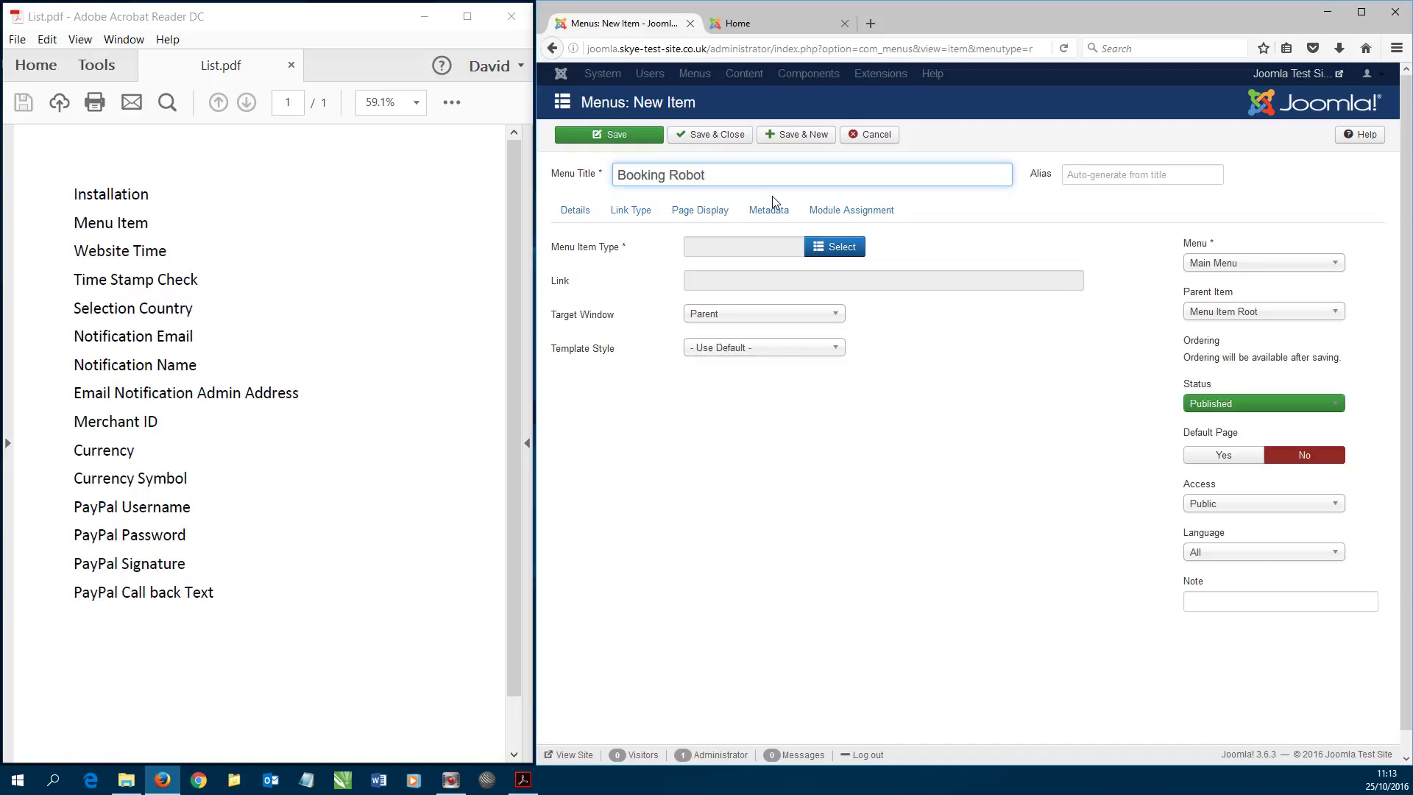
- Set the menu item type to Booking Robot's Bookings page and save & close
left_click(830, 246)
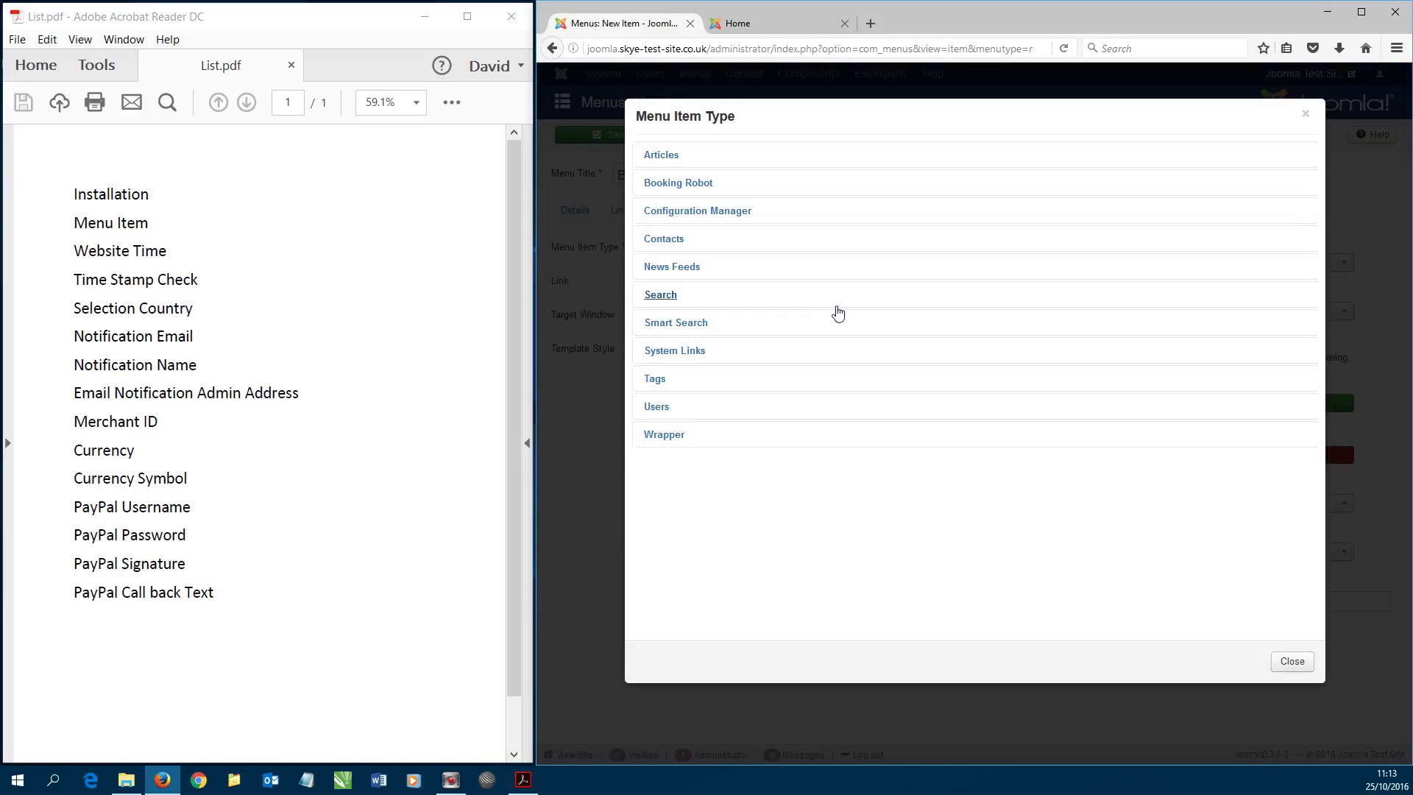
left_click(676, 183)
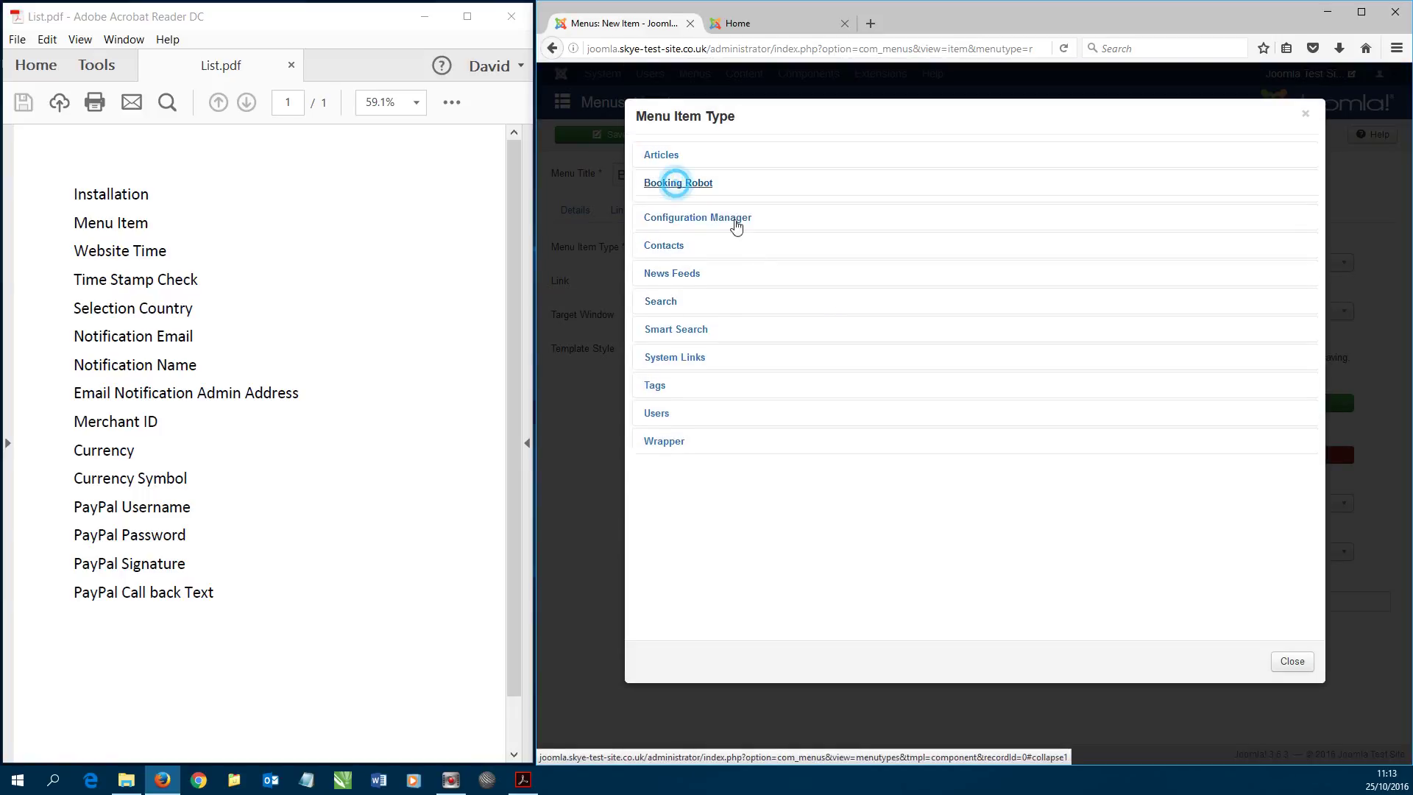
left_click(681, 216)
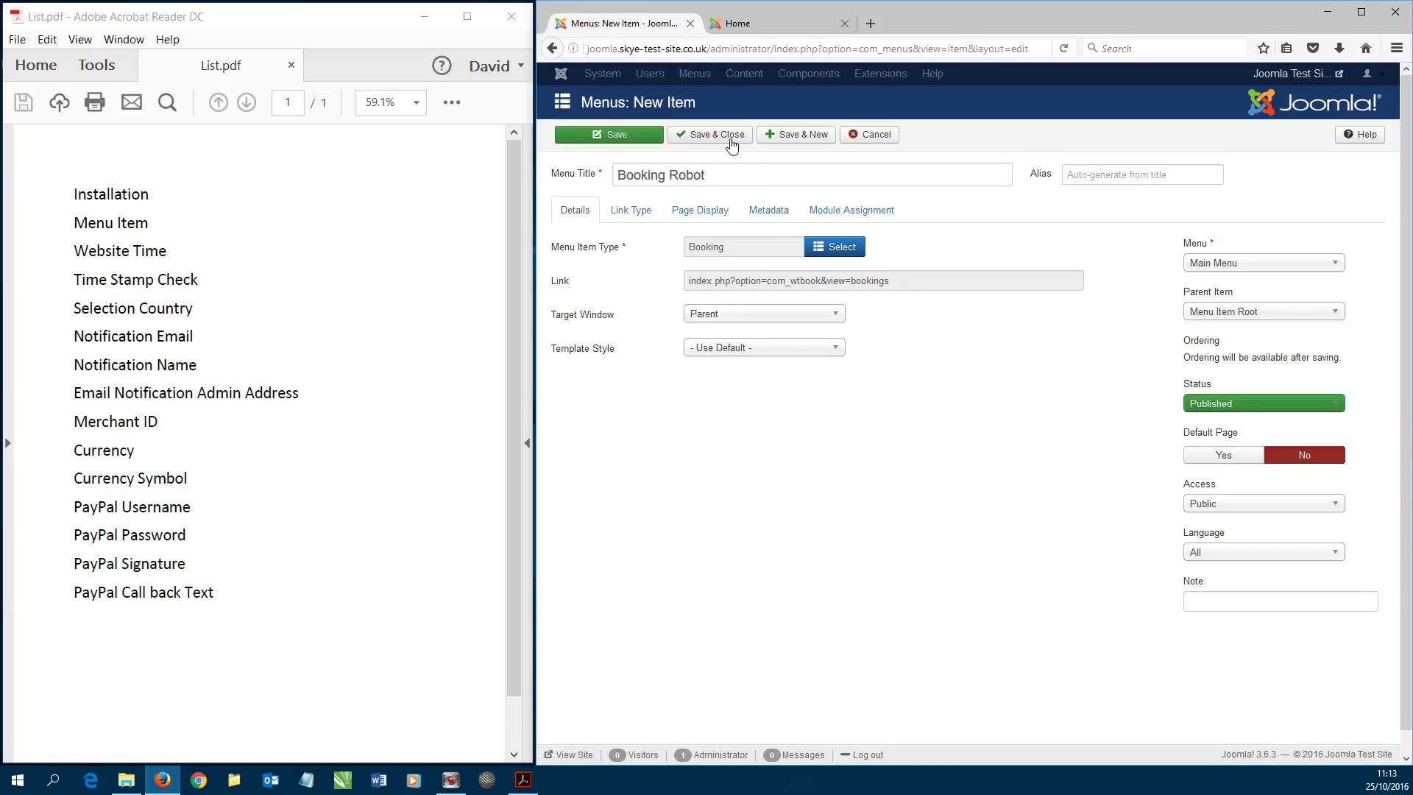
left_click(731, 145)
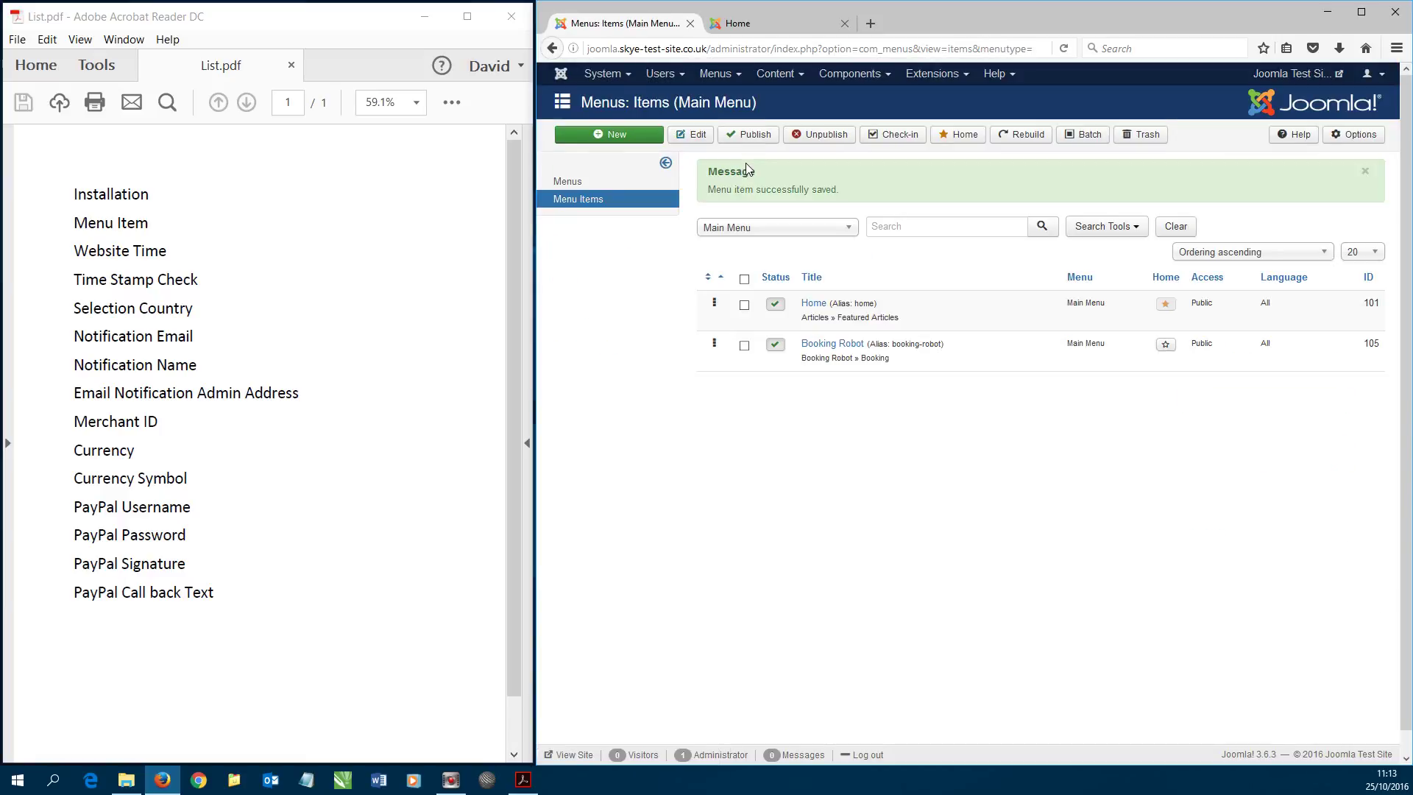
- Reload the public site and follow the new Booking Robot link in the Main Menu
left_click(757, 22)
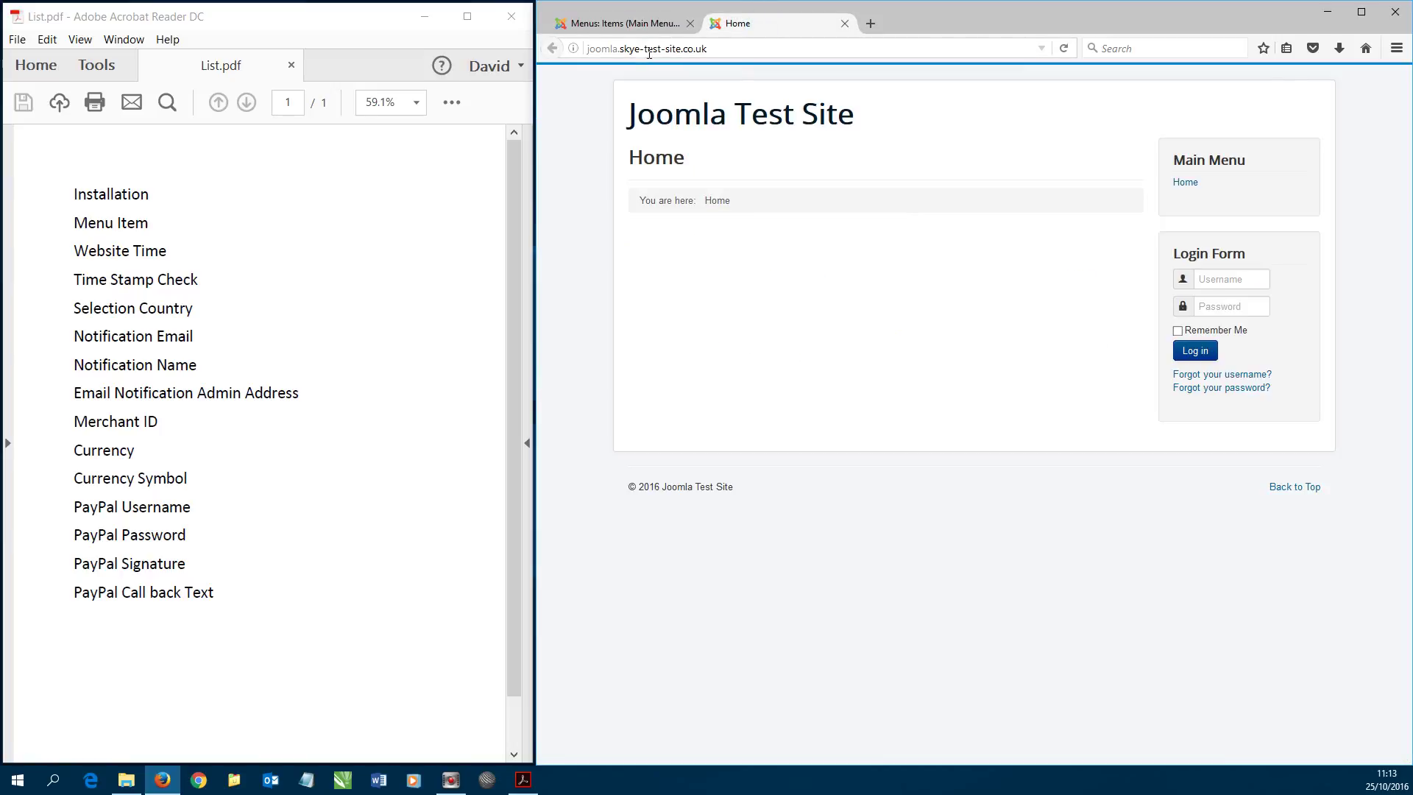
left_click(1063, 48)
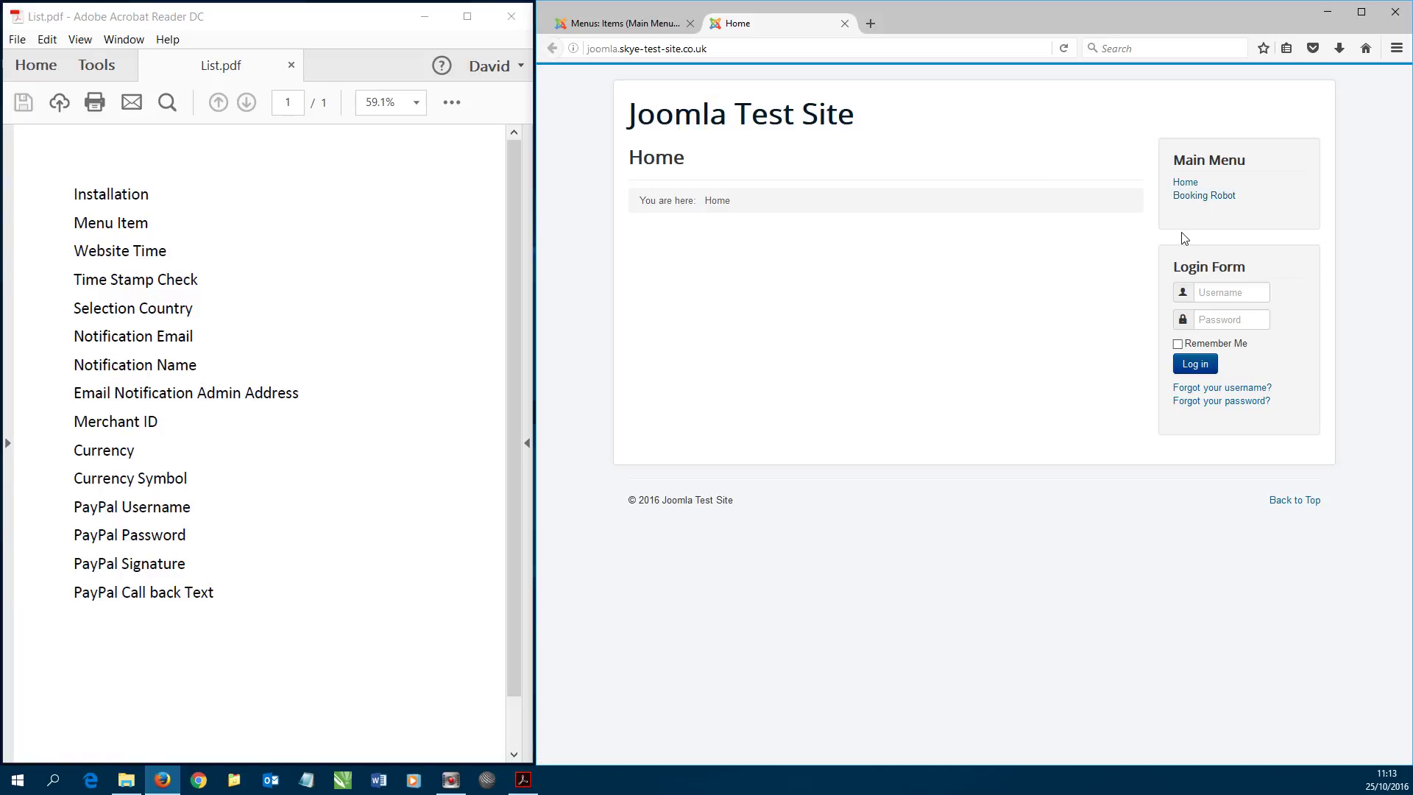
left_click(1192, 200)
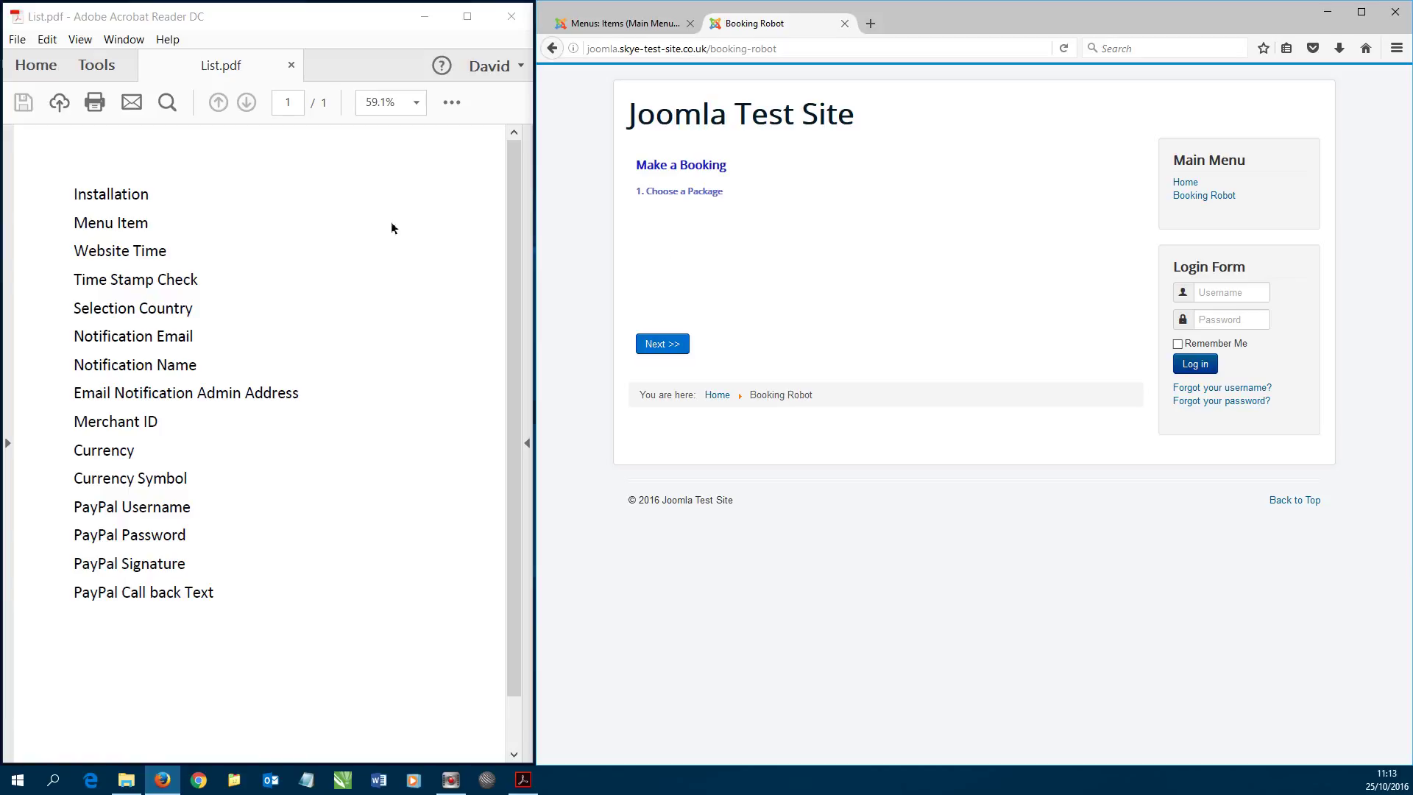
- Mark Website Time on the checklist, then open Booking Robot's Options from its dashboard
left_click(76, 250)
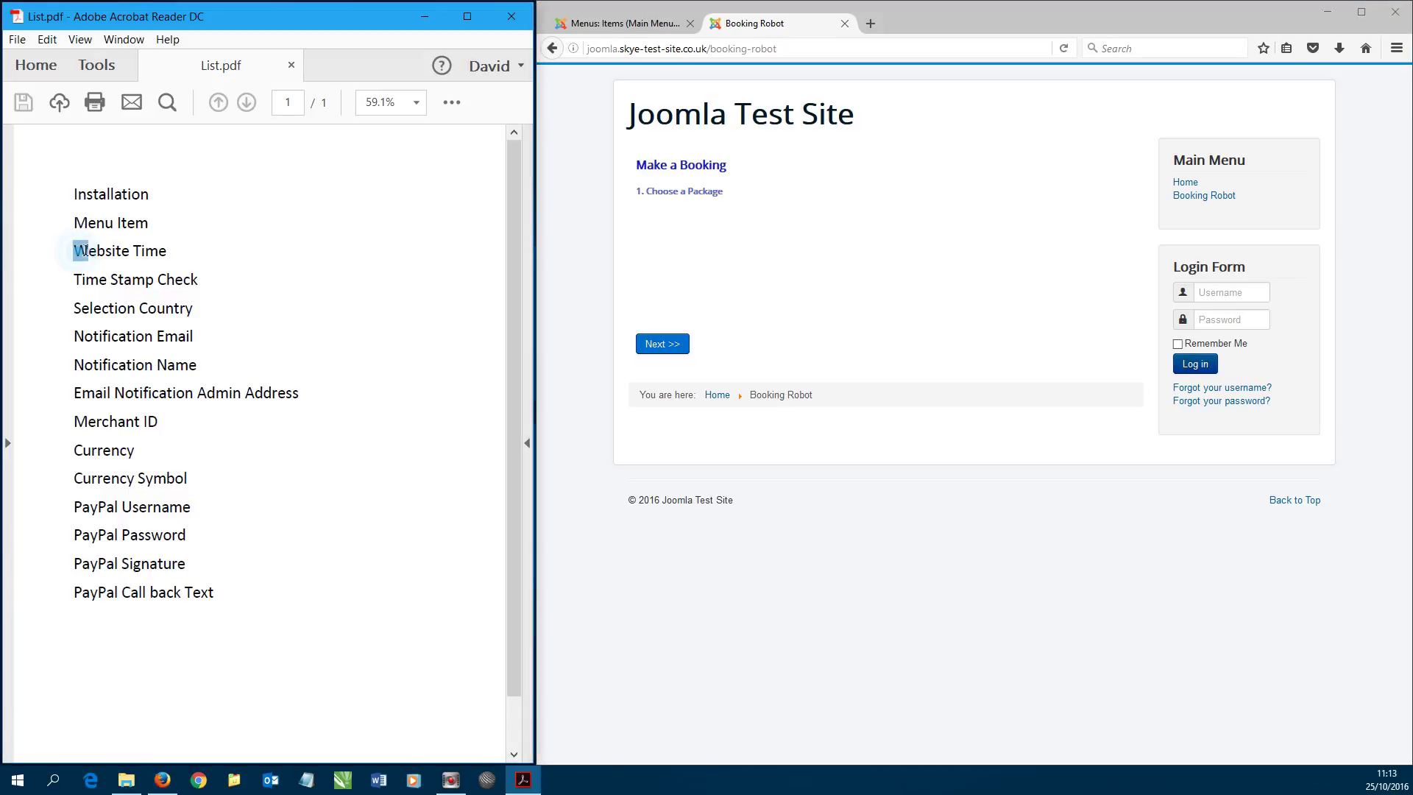
left_click_drag(76, 251, 150, 252)
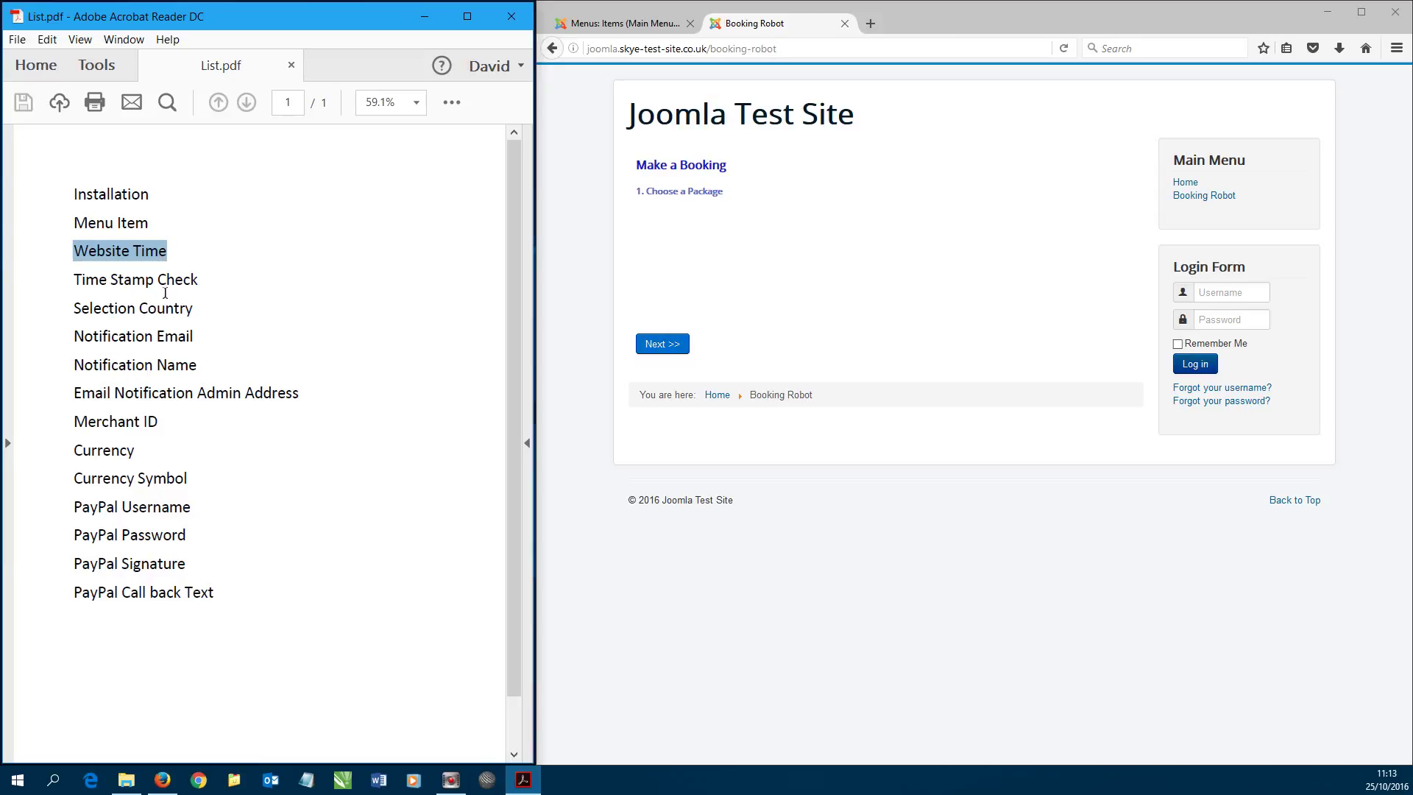
left_click(622, 24)
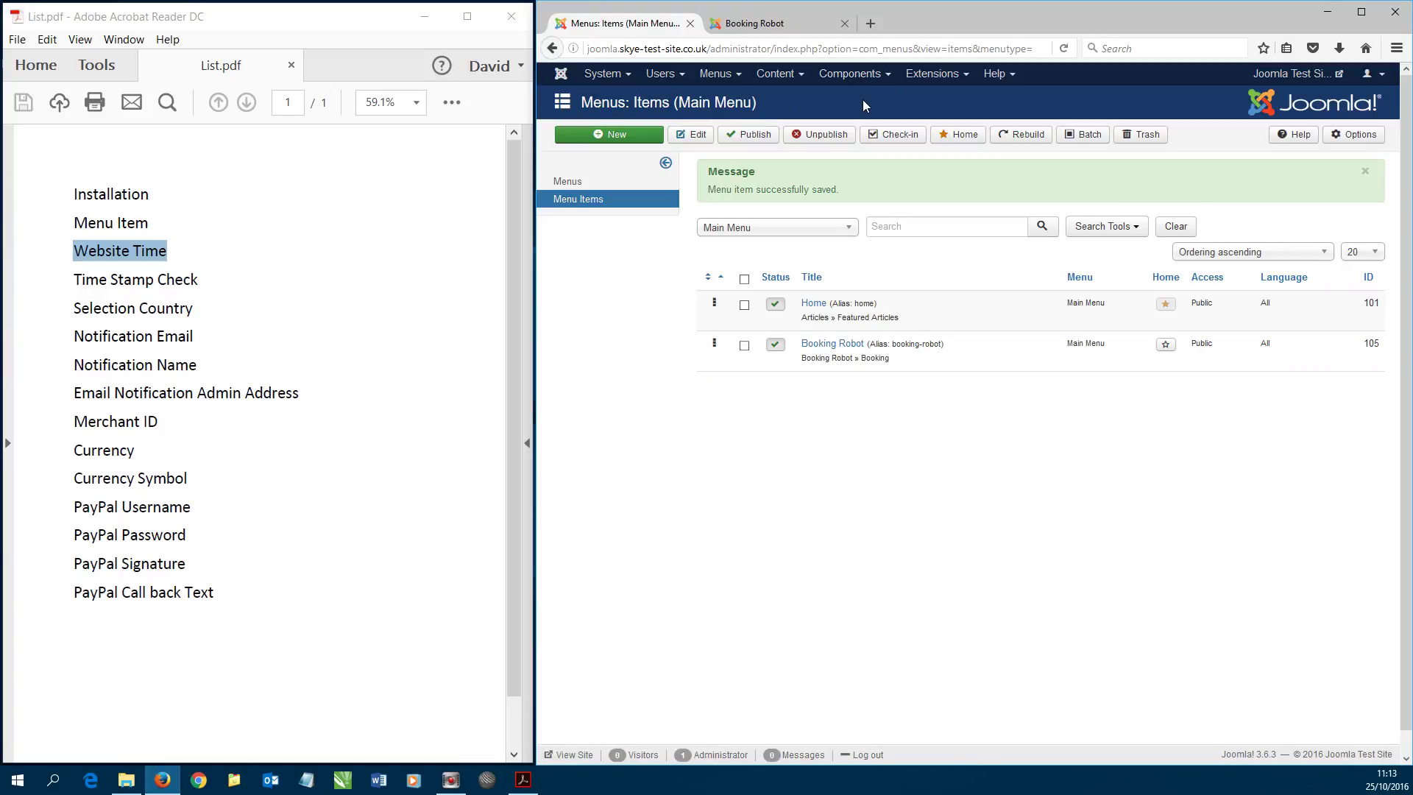
left_click(839, 75)
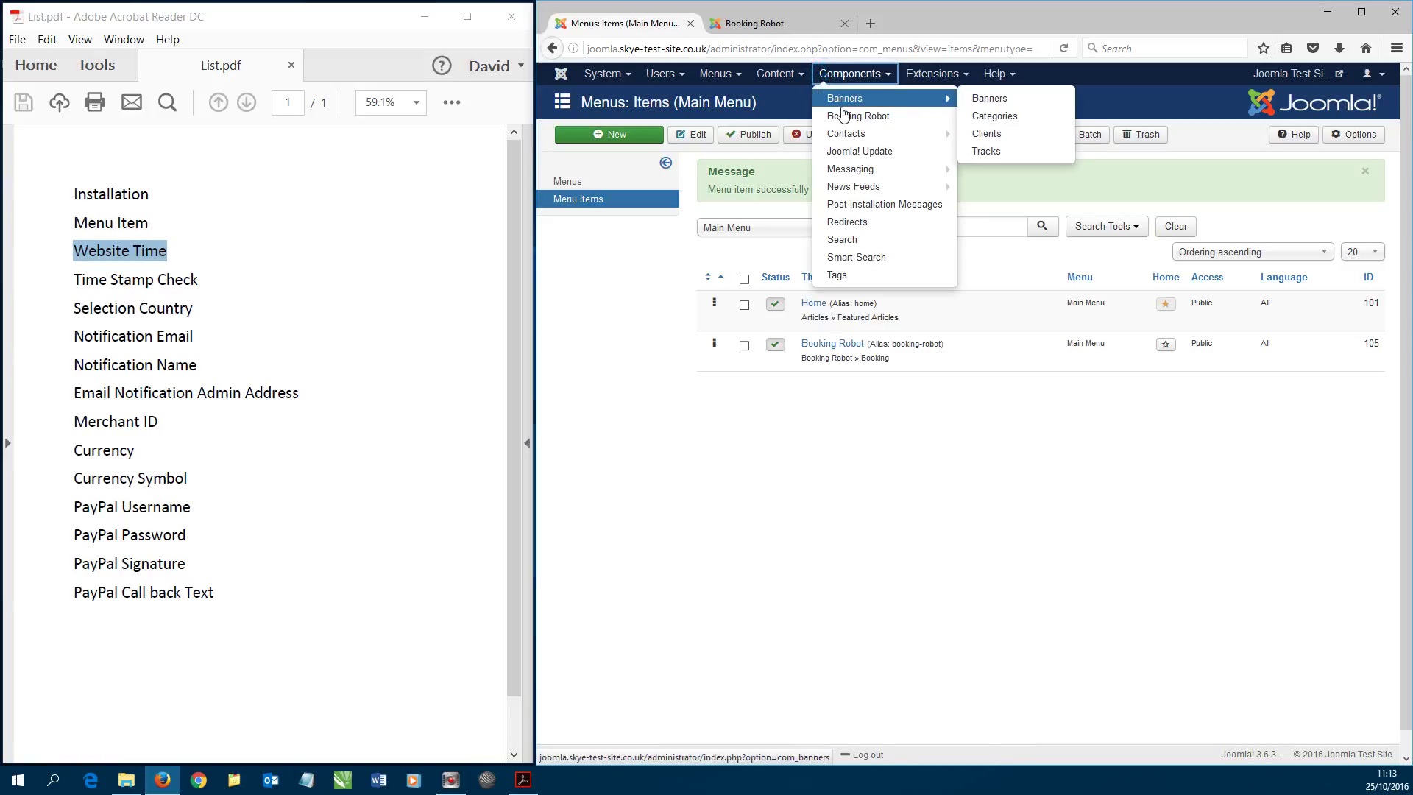
left_click(846, 116)
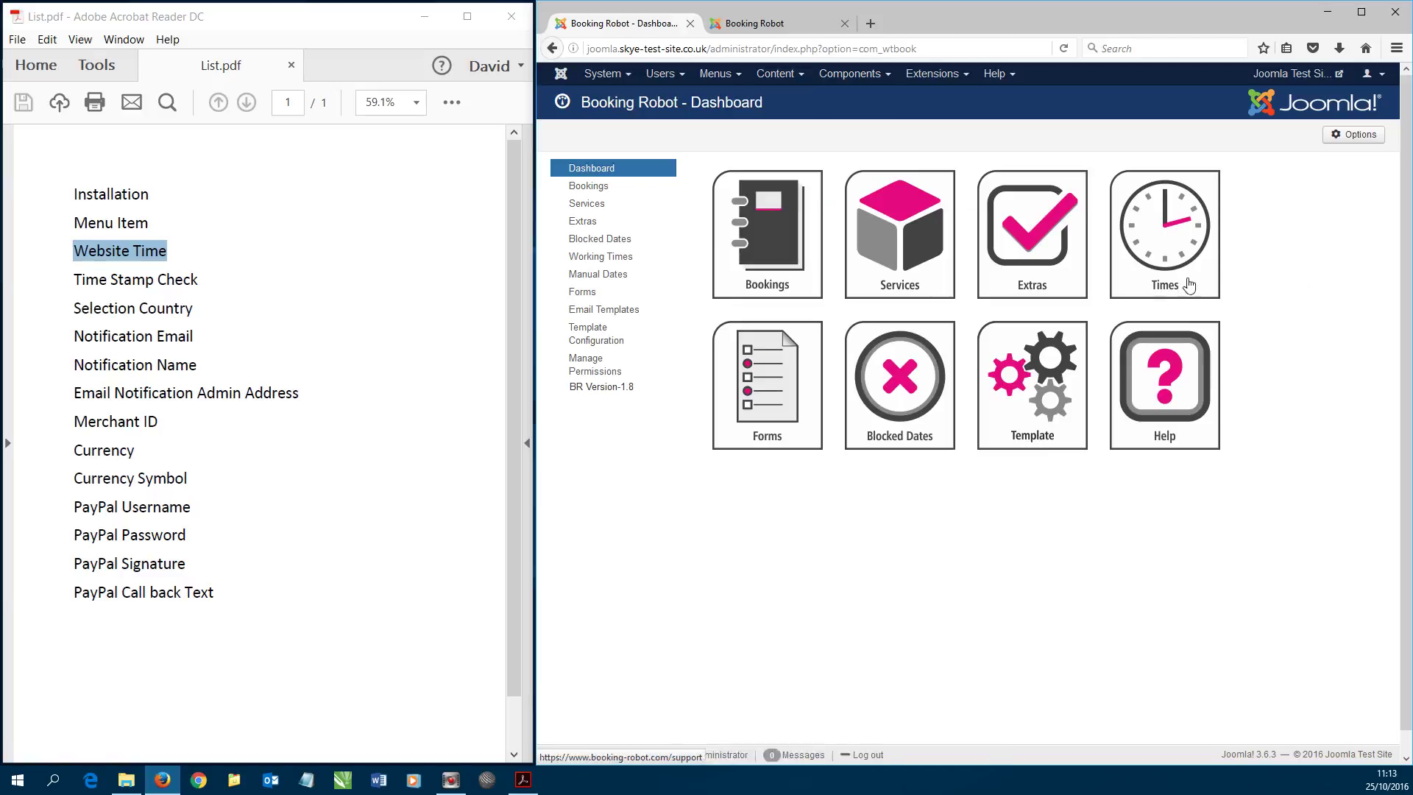
left_click(1356, 135)
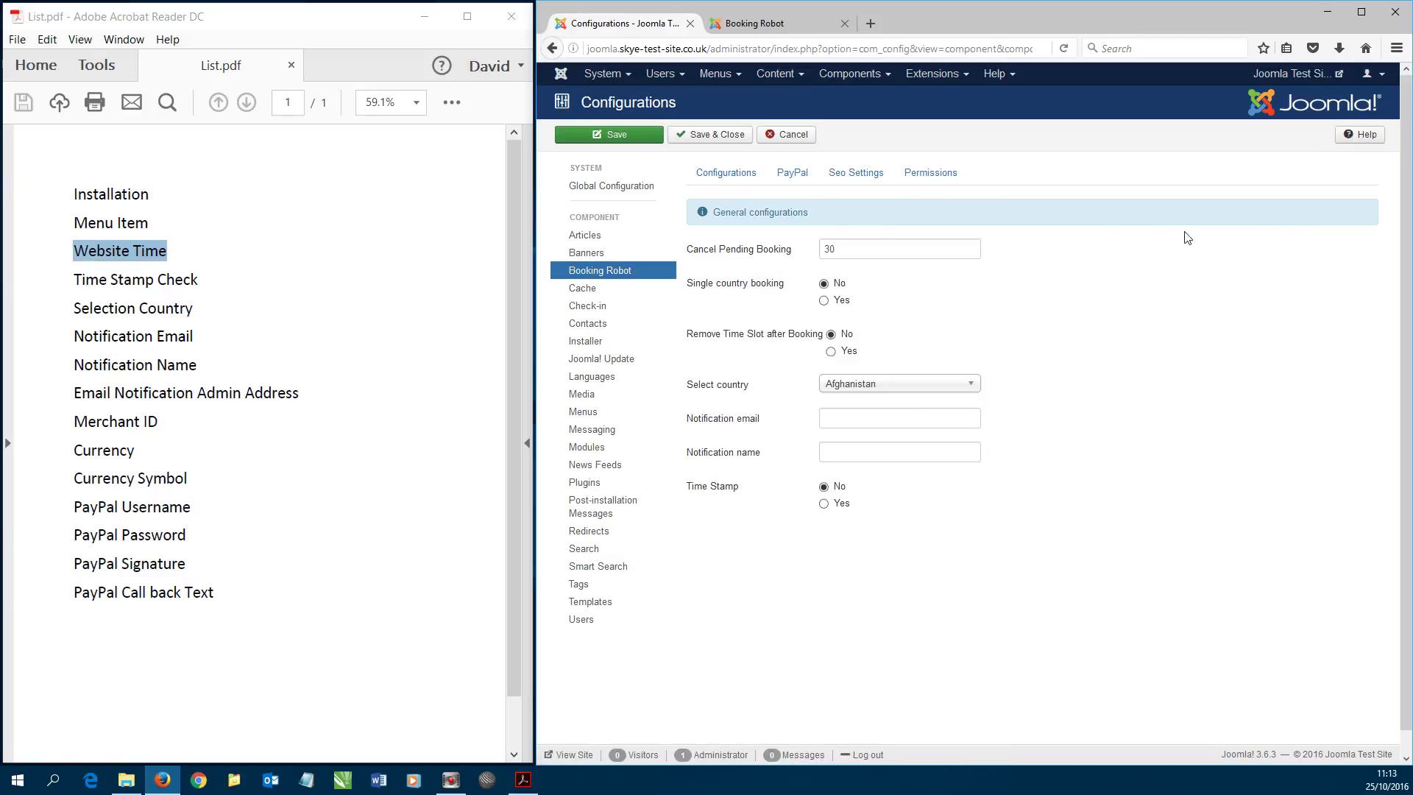
- Set Booking Robot's Time Stamp option to Yes and save & close
mouse_move(699, 493)
left_click(825, 507)
left_click(711, 135)
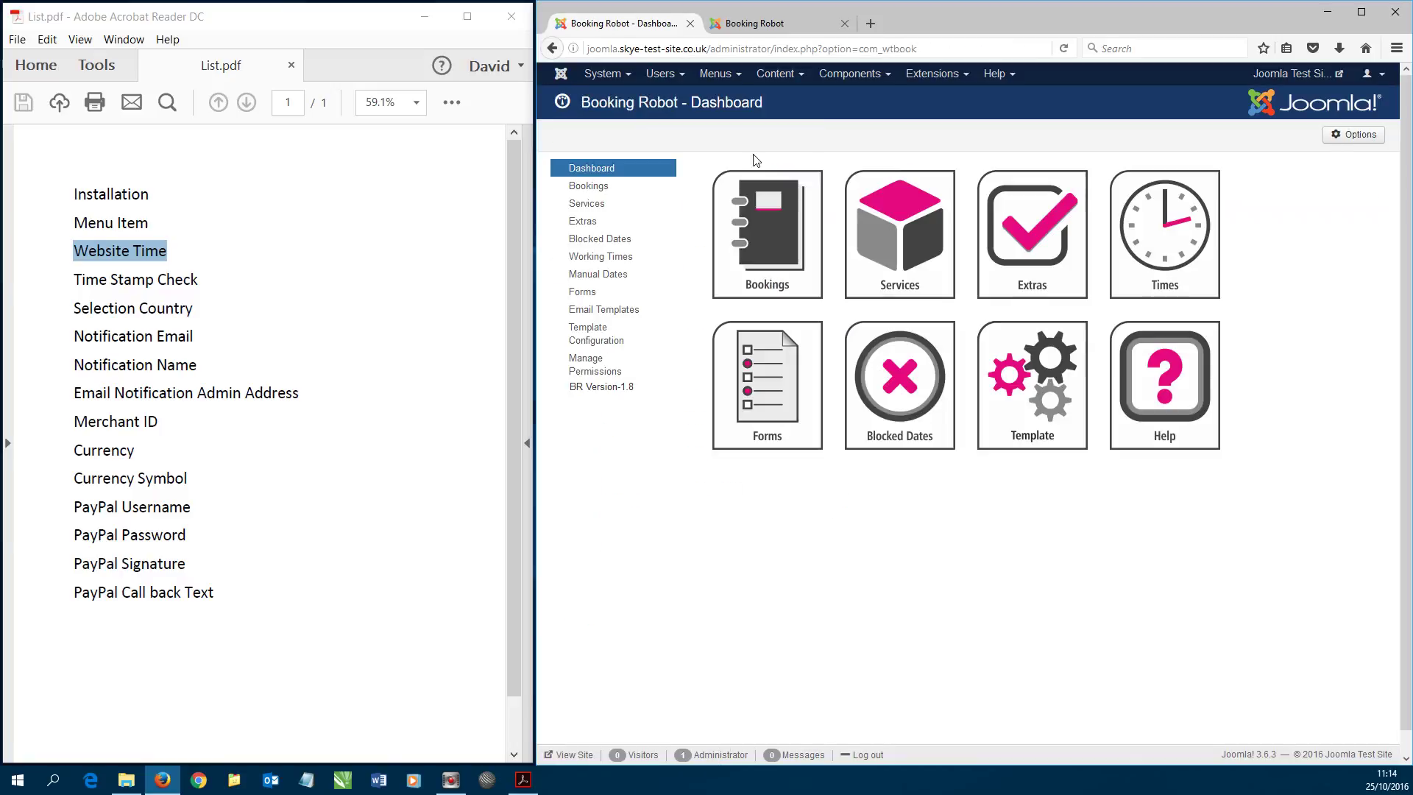
- Reload the public booking page and highlight the Current Time 11:14:09 shown there
left_click(753, 30)
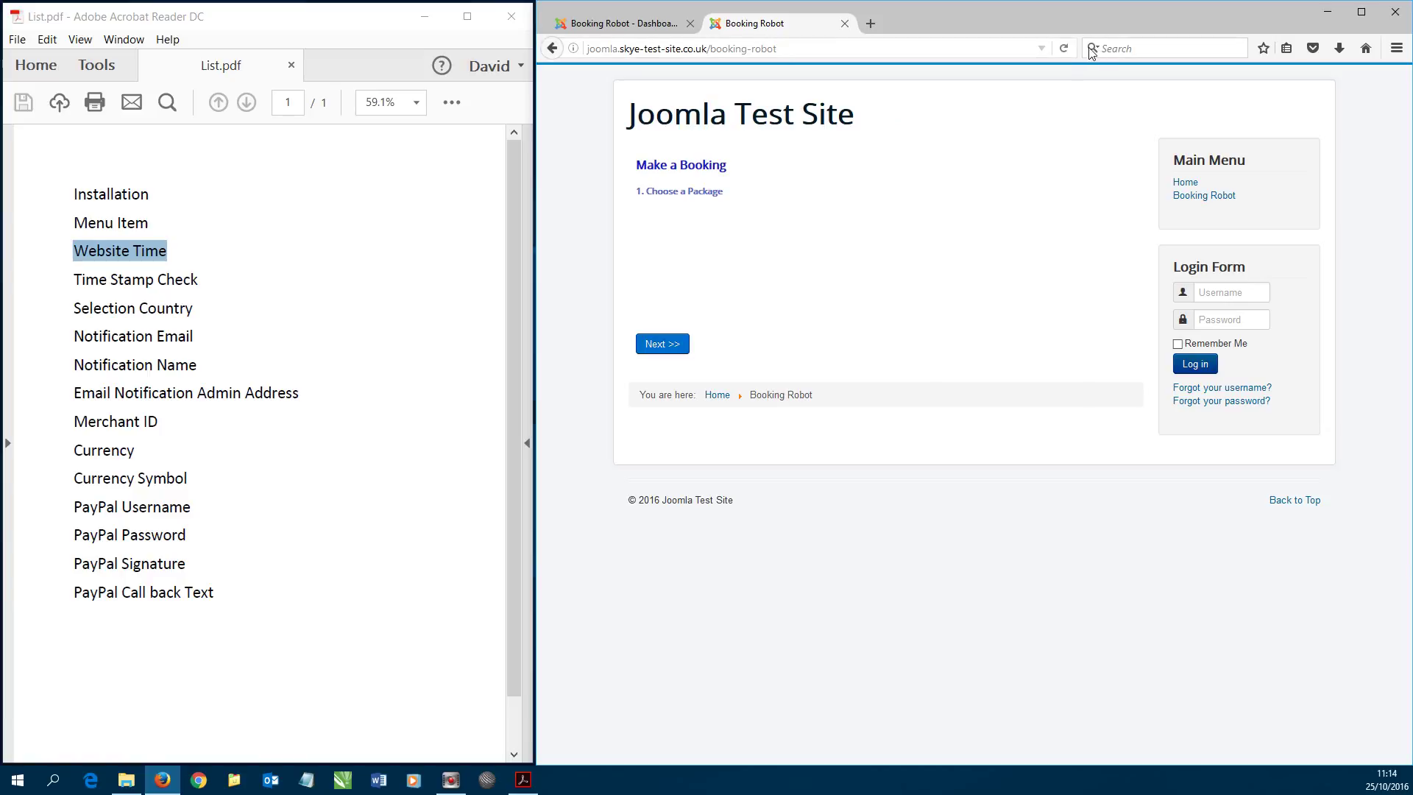
left_click(1063, 48)
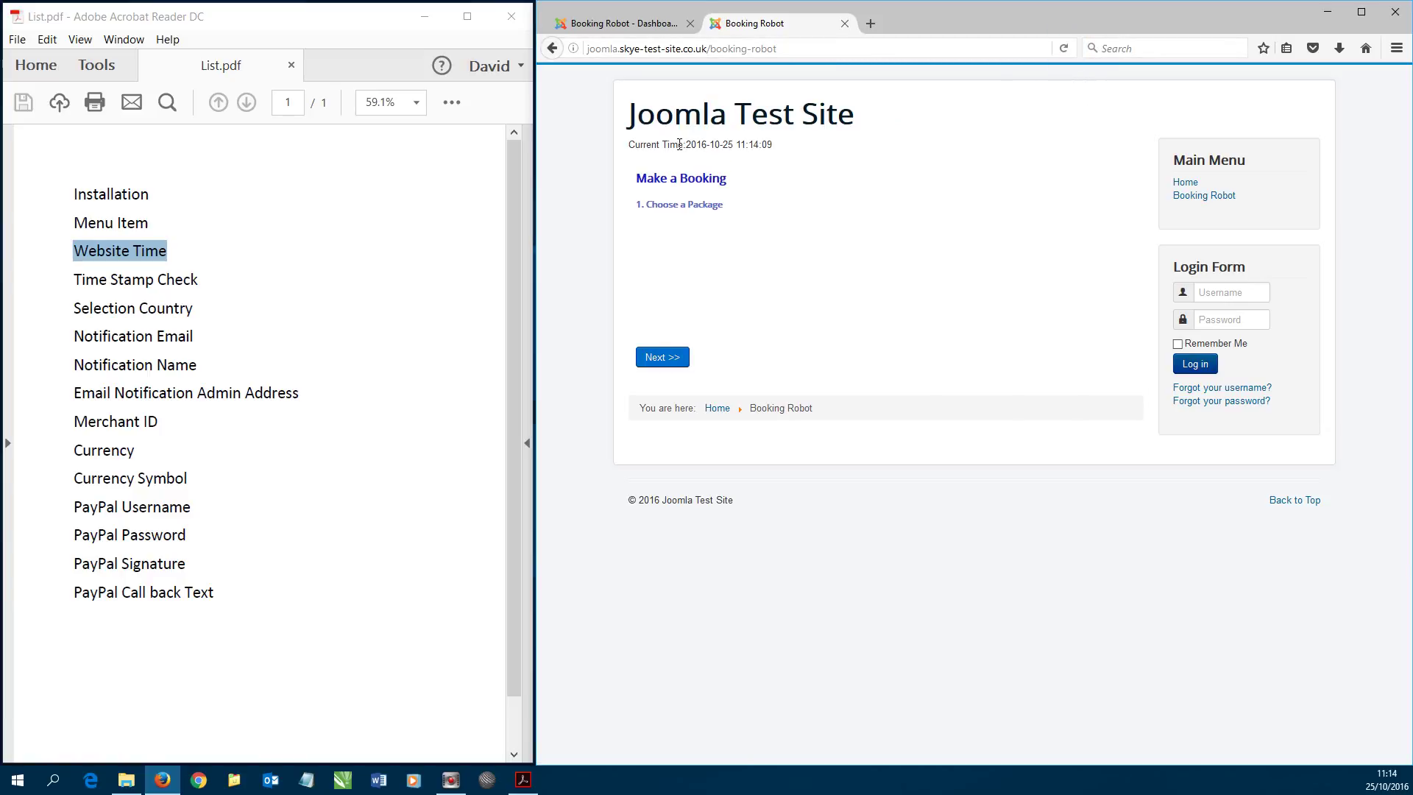
left_click_drag(630, 144, 771, 145)
left_click(844, 161)
left_click_drag(736, 144, 772, 145)
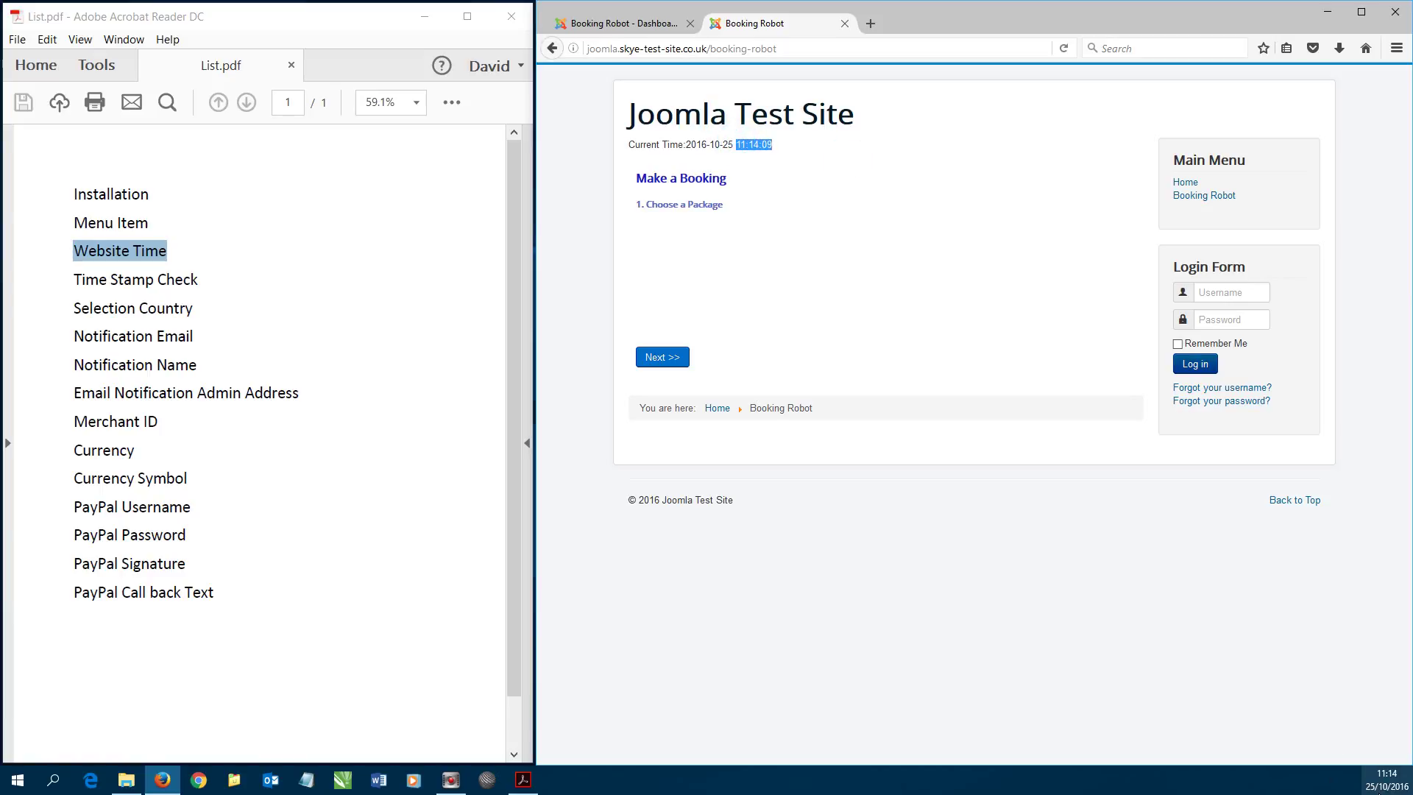
mouse_move(1389, 784)
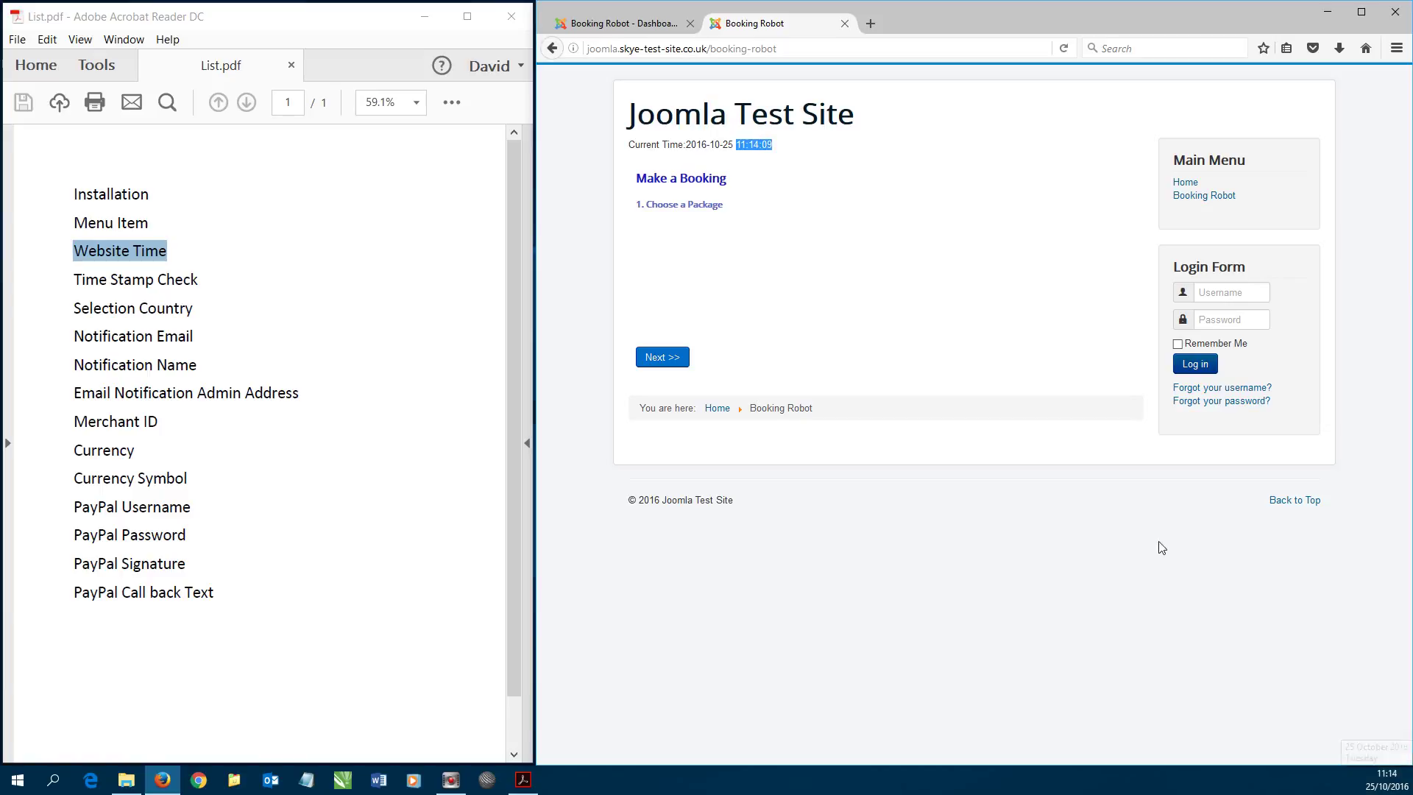
left_click(640, 24)
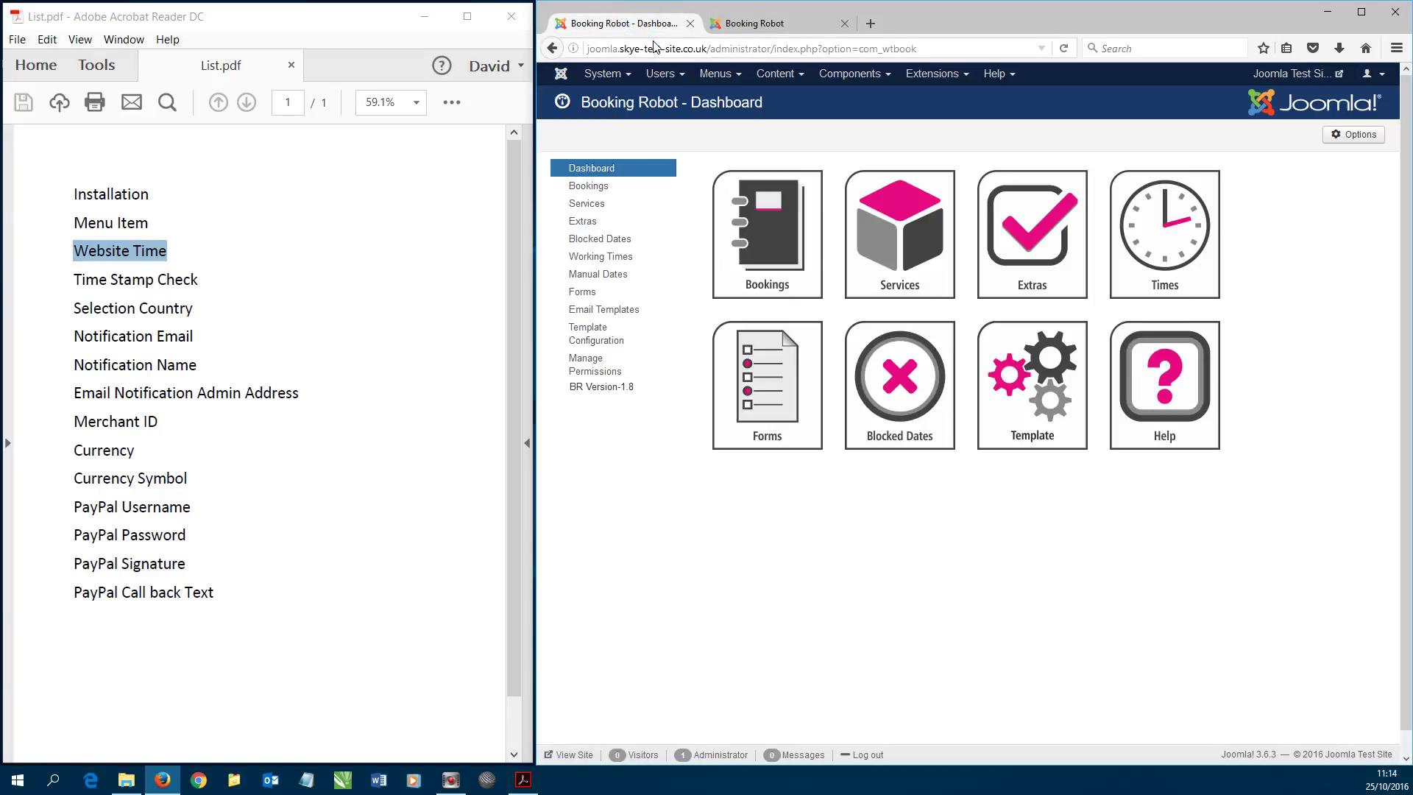
- Open System > Global Configuration and check that the Server Time Zone is London
left_click(610, 75)
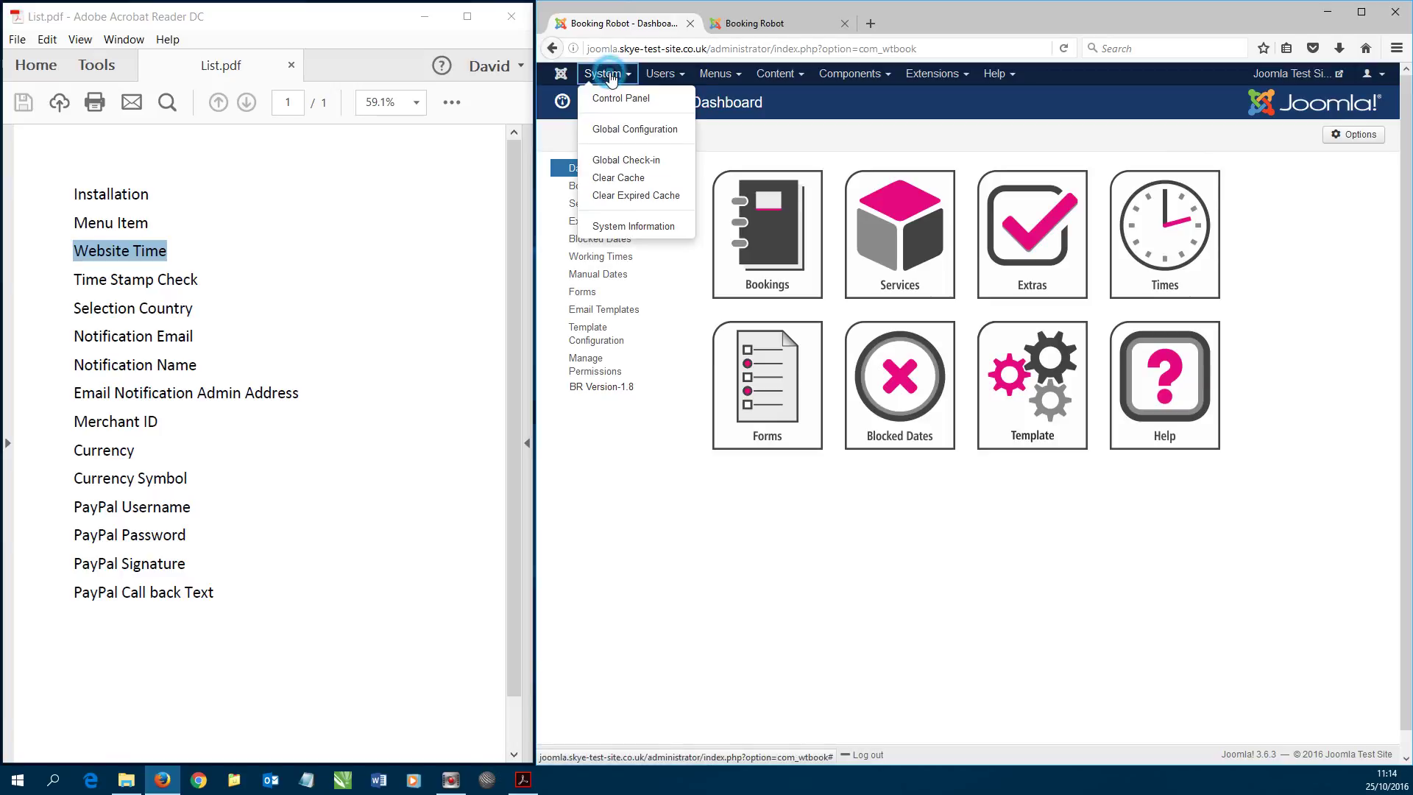
left_click(615, 127)
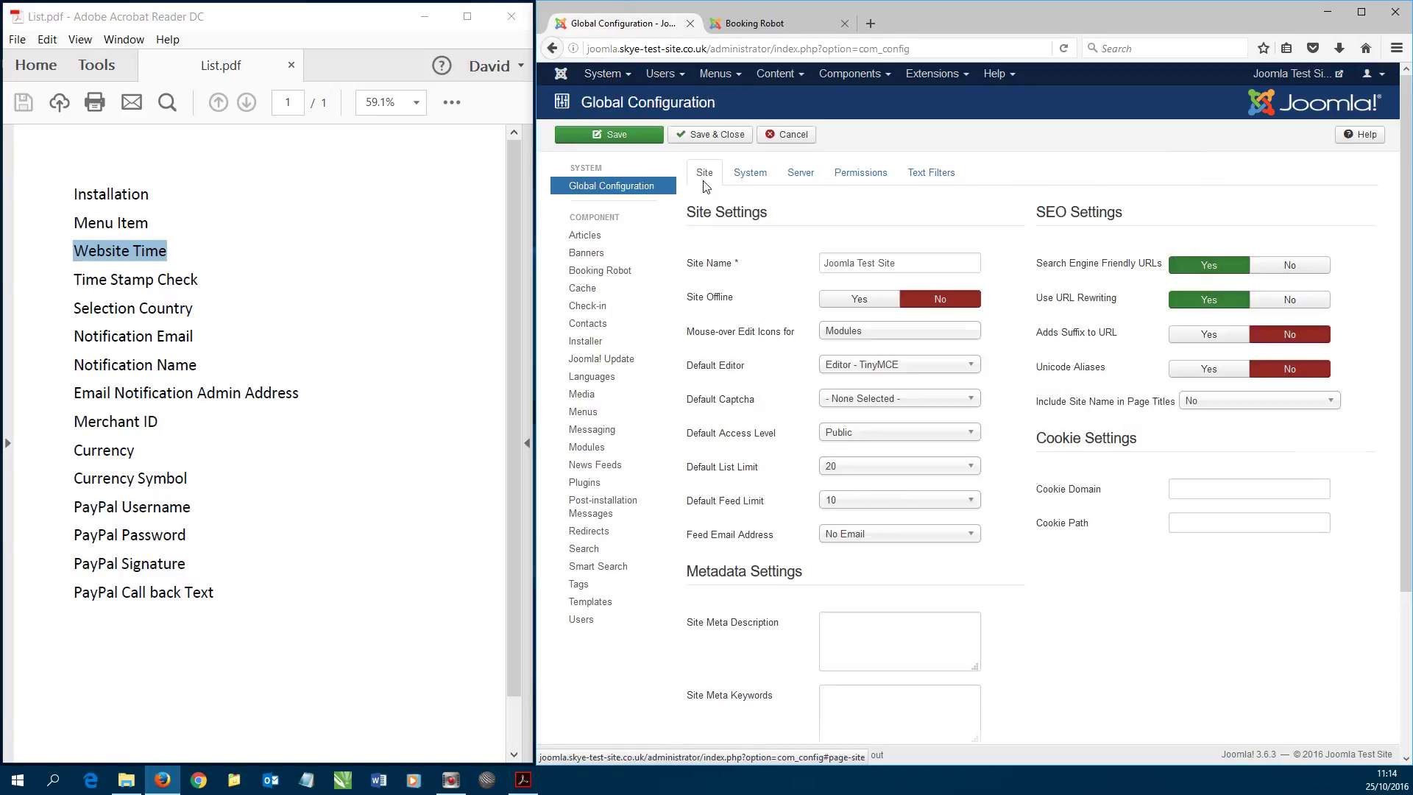
left_click(760, 180)
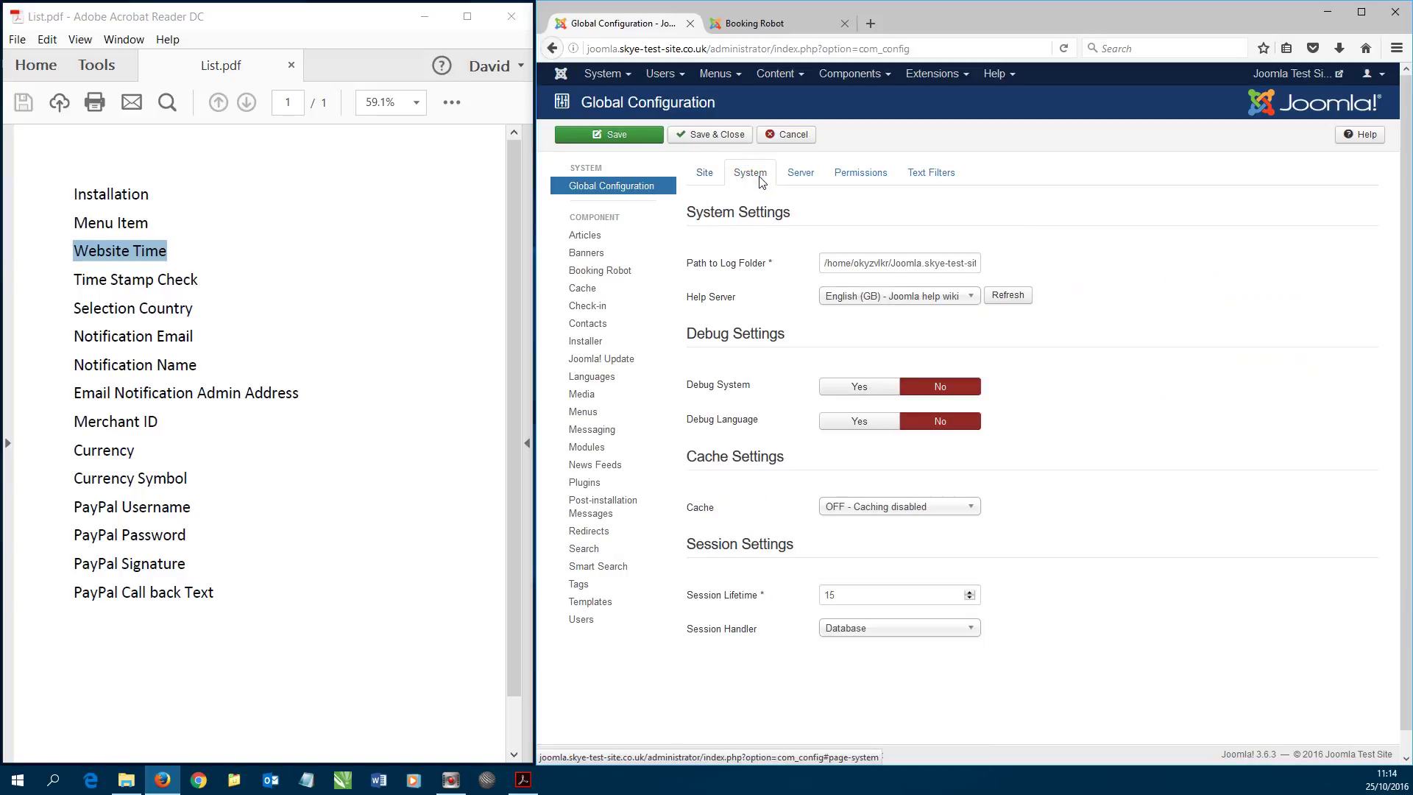
left_click(800, 174)
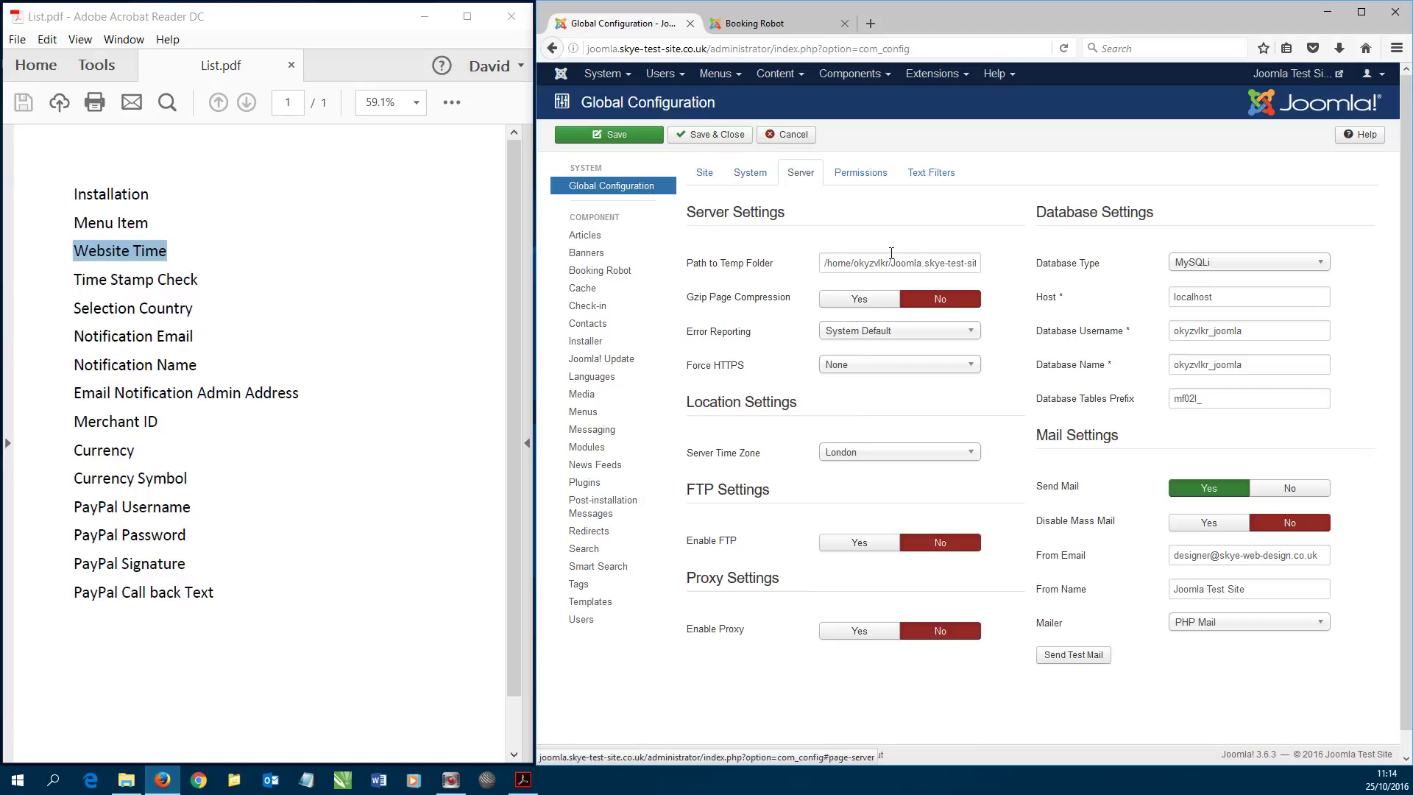
mouse_move(698, 462)
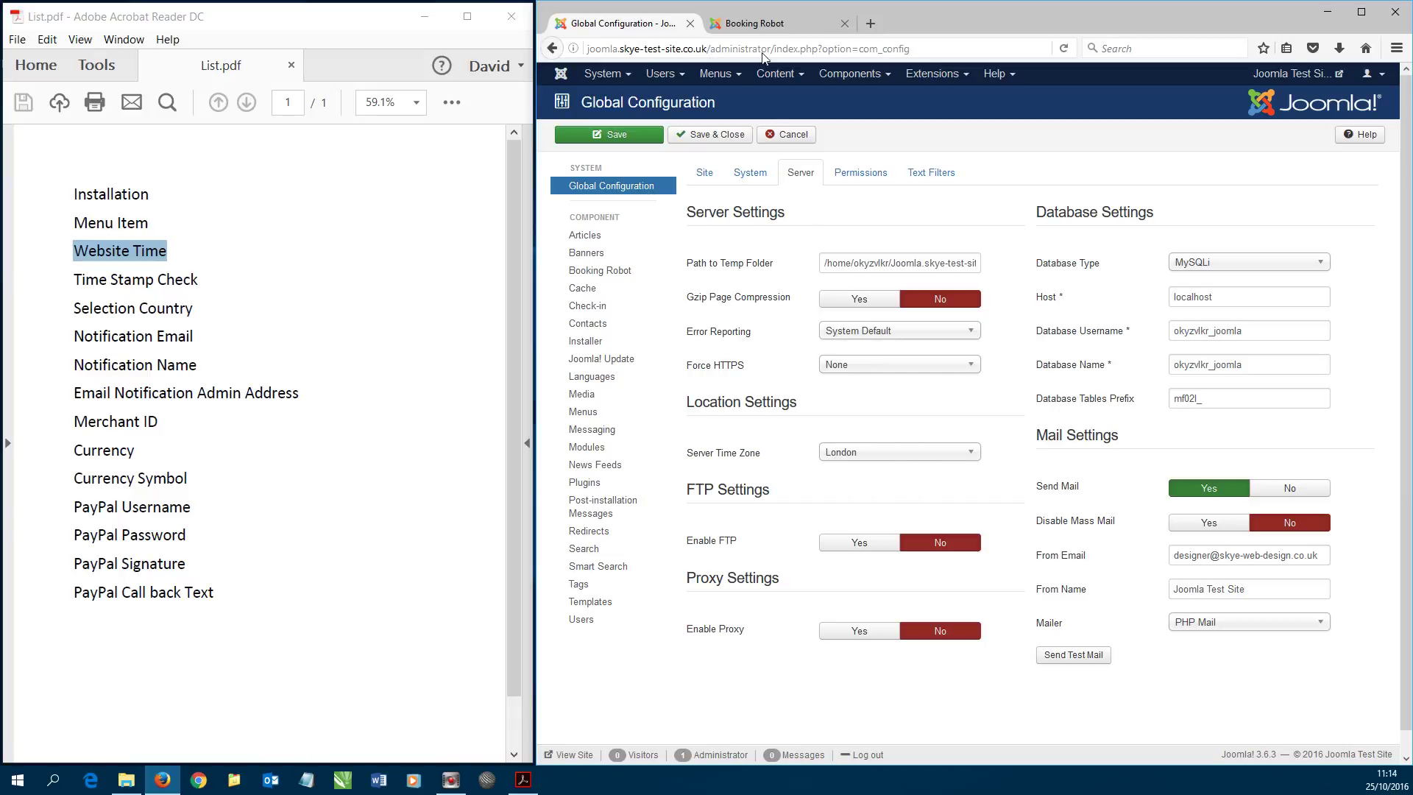
- Clear the time highlight on the booking page, then cancel out of Global Configuration
left_click(754, 23)
left_click(732, 143)
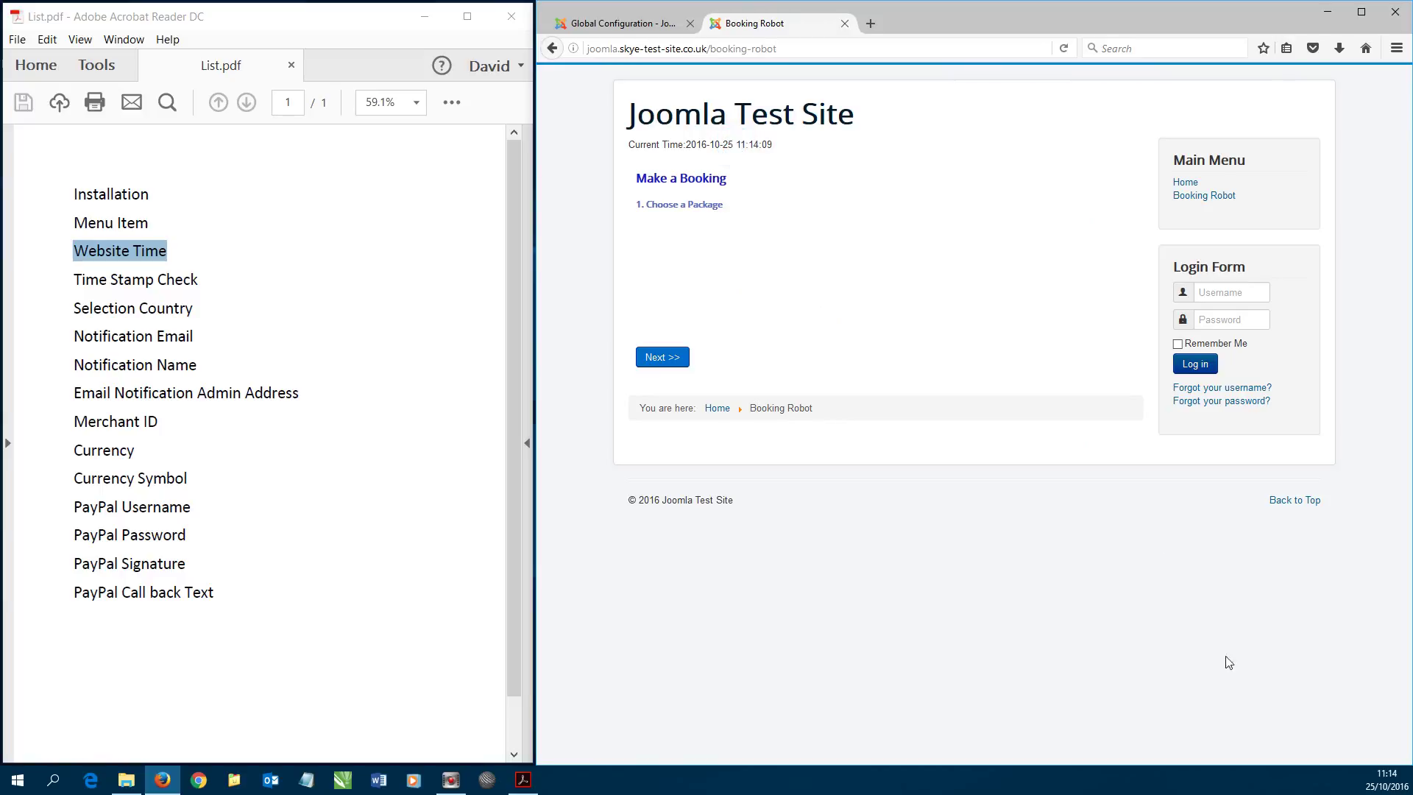
mouse_move(1386, 779)
left_click(638, 27)
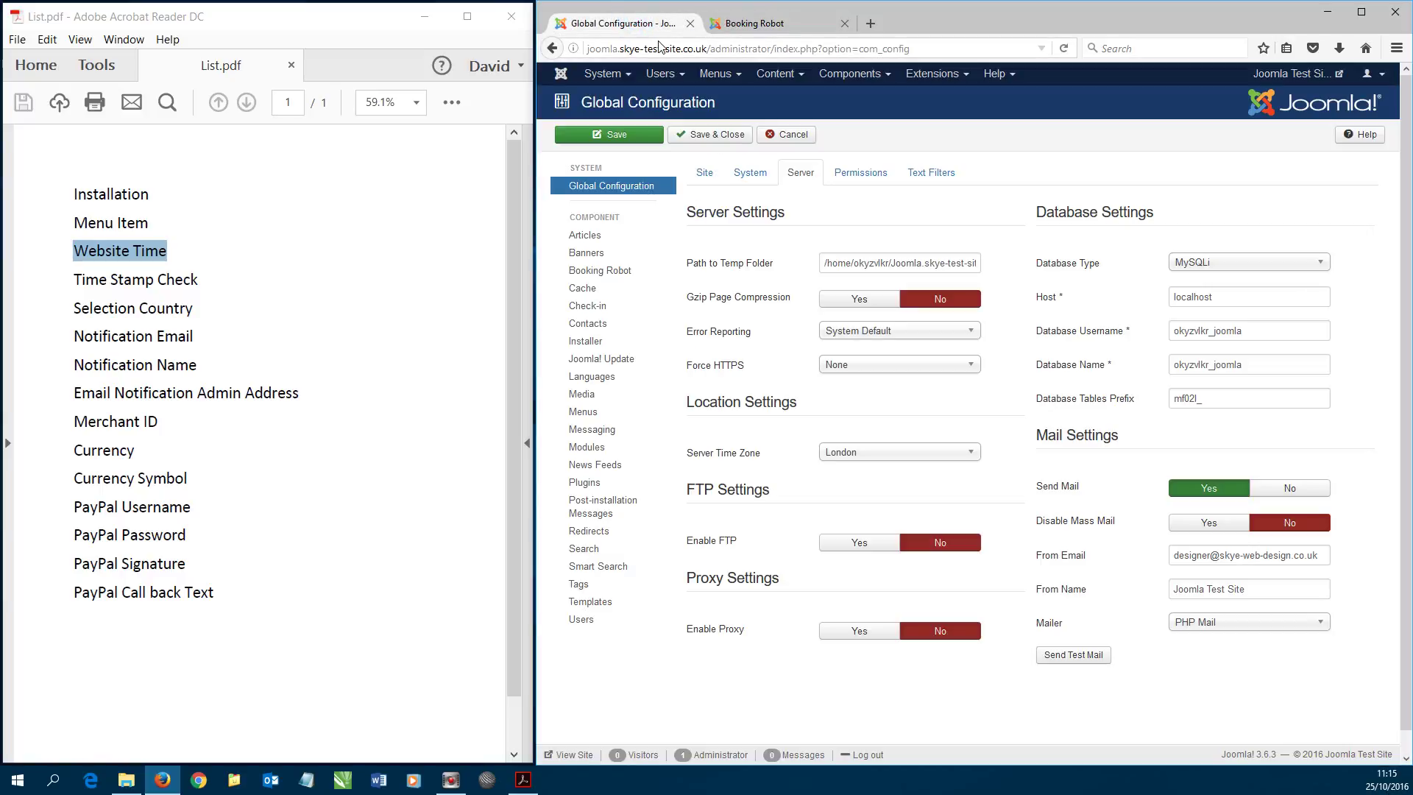
left_click(786, 135)
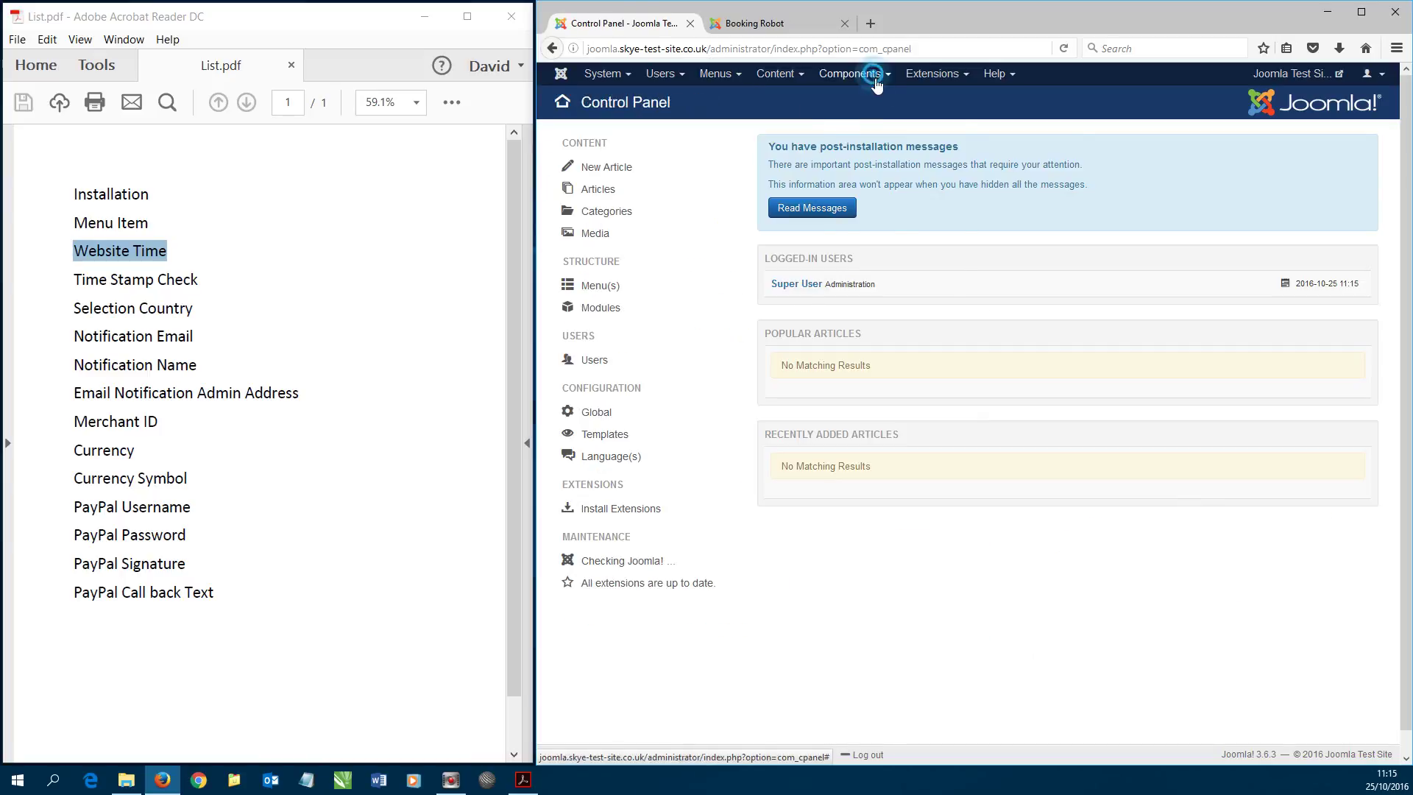
- Turn Booking Robot's Time Stamp option back off and save & close
left_click(858, 73)
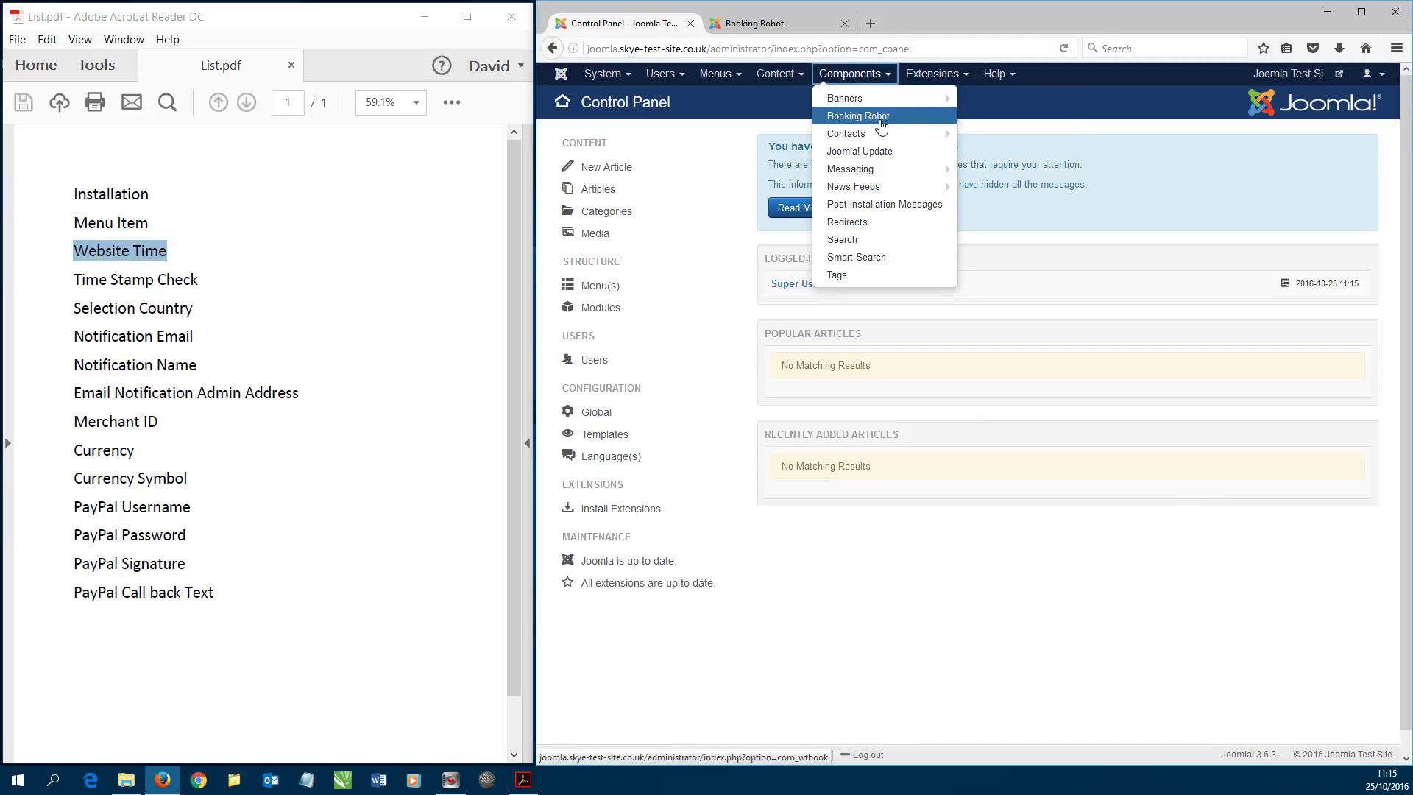
left_click(881, 125)
left_click(1354, 135)
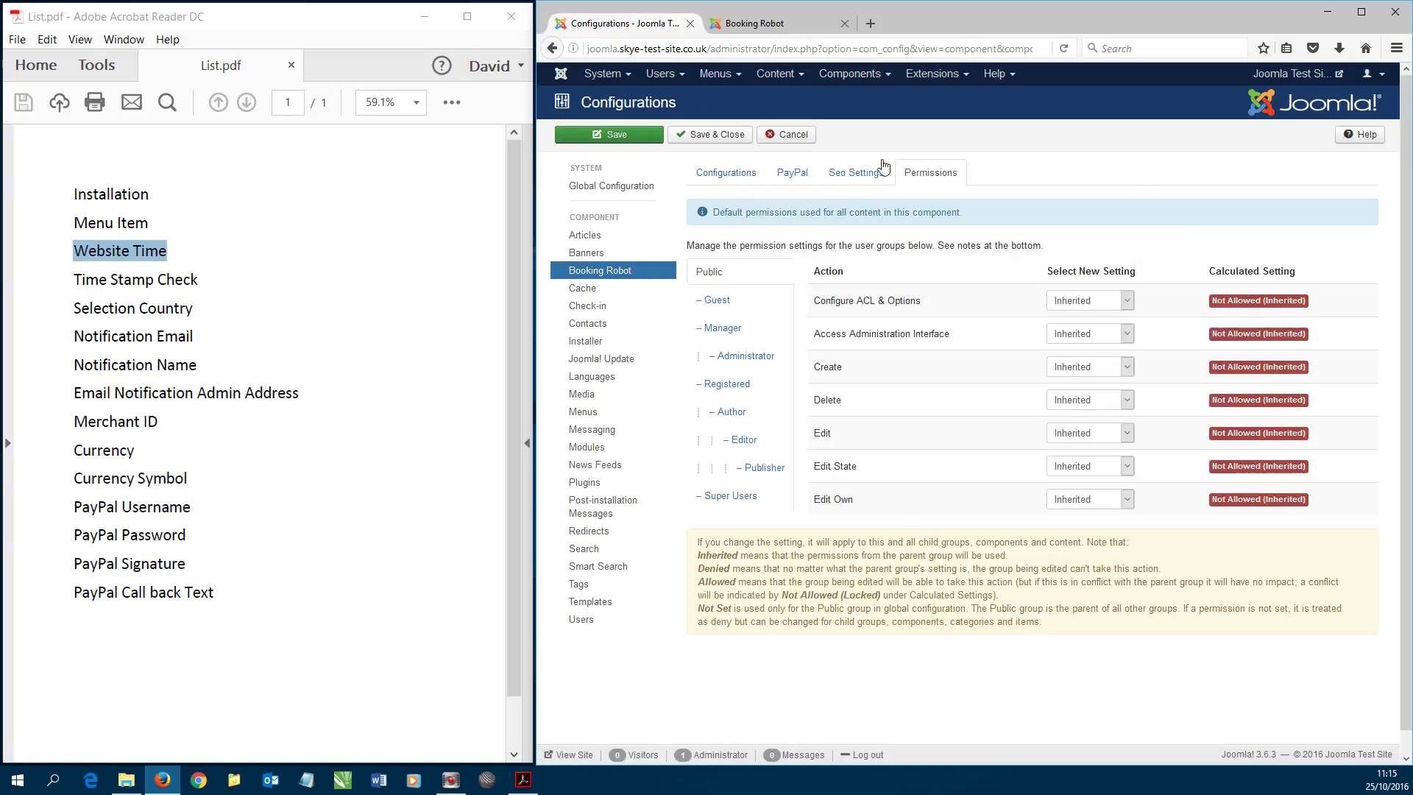
left_click(732, 173)
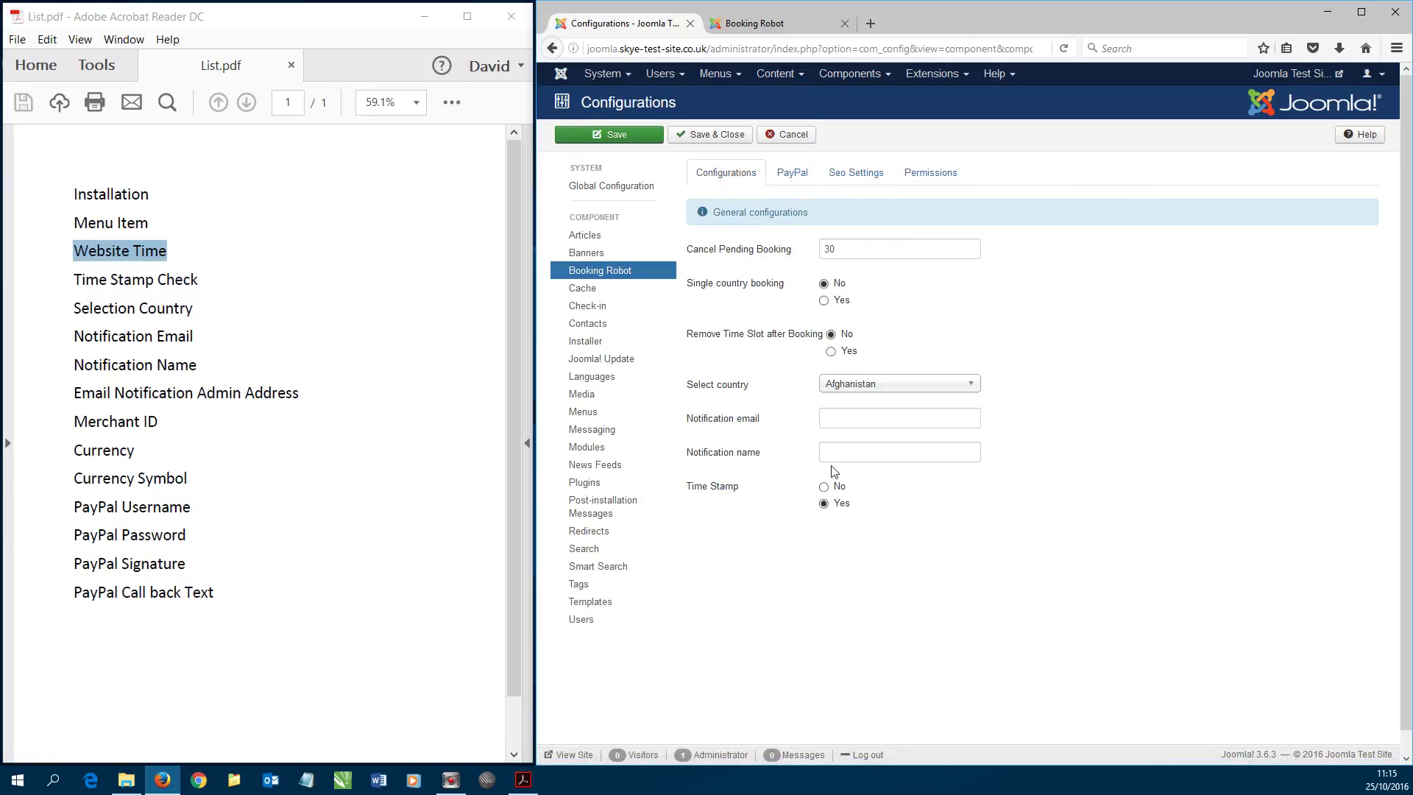
left_click(825, 486)
left_click(733, 140)
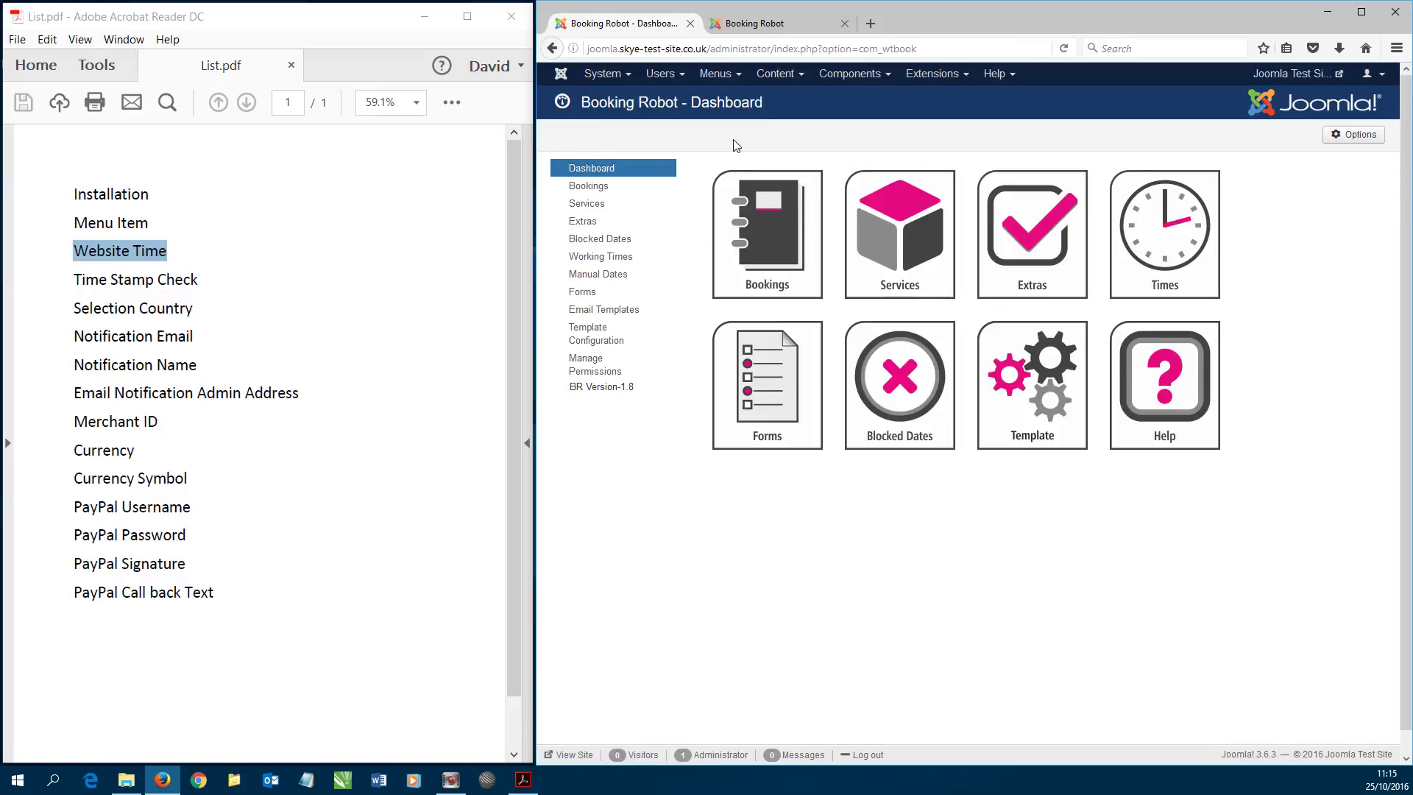
- Mark Website Time and Time Stamp Check on the checklist, then open Booking Robot's Options
left_click(134, 262)
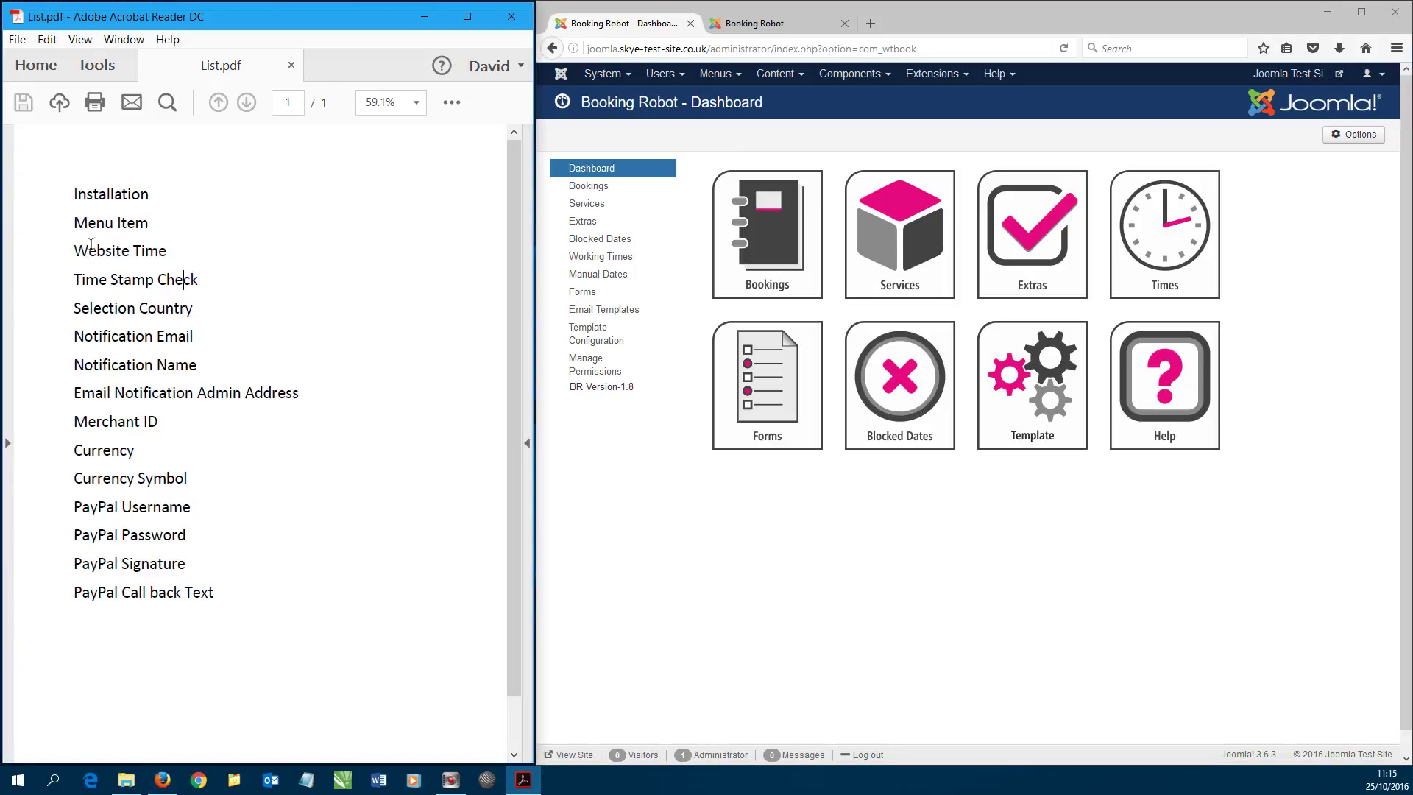
left_click_drag(74, 250, 167, 251)
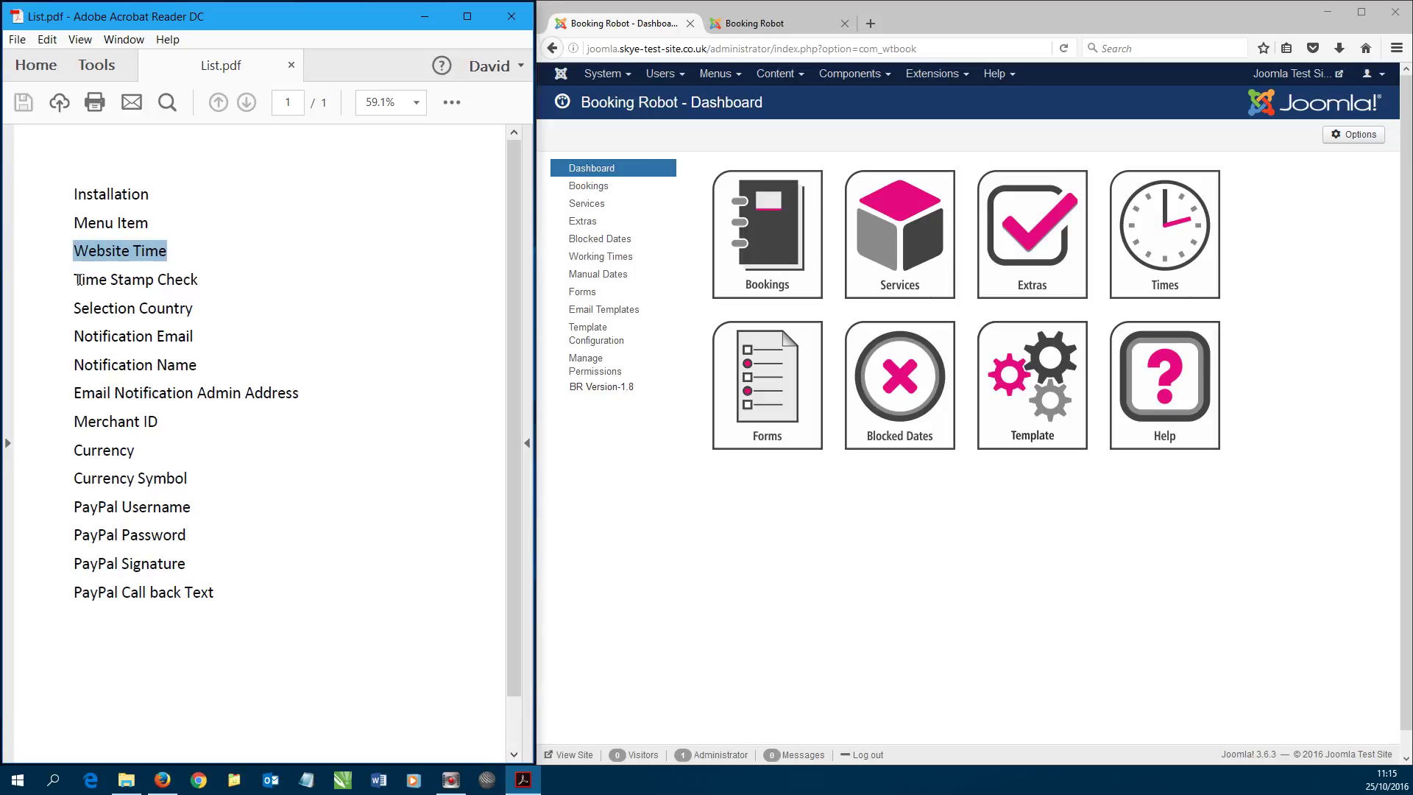
left_click_drag(76, 279, 199, 277)
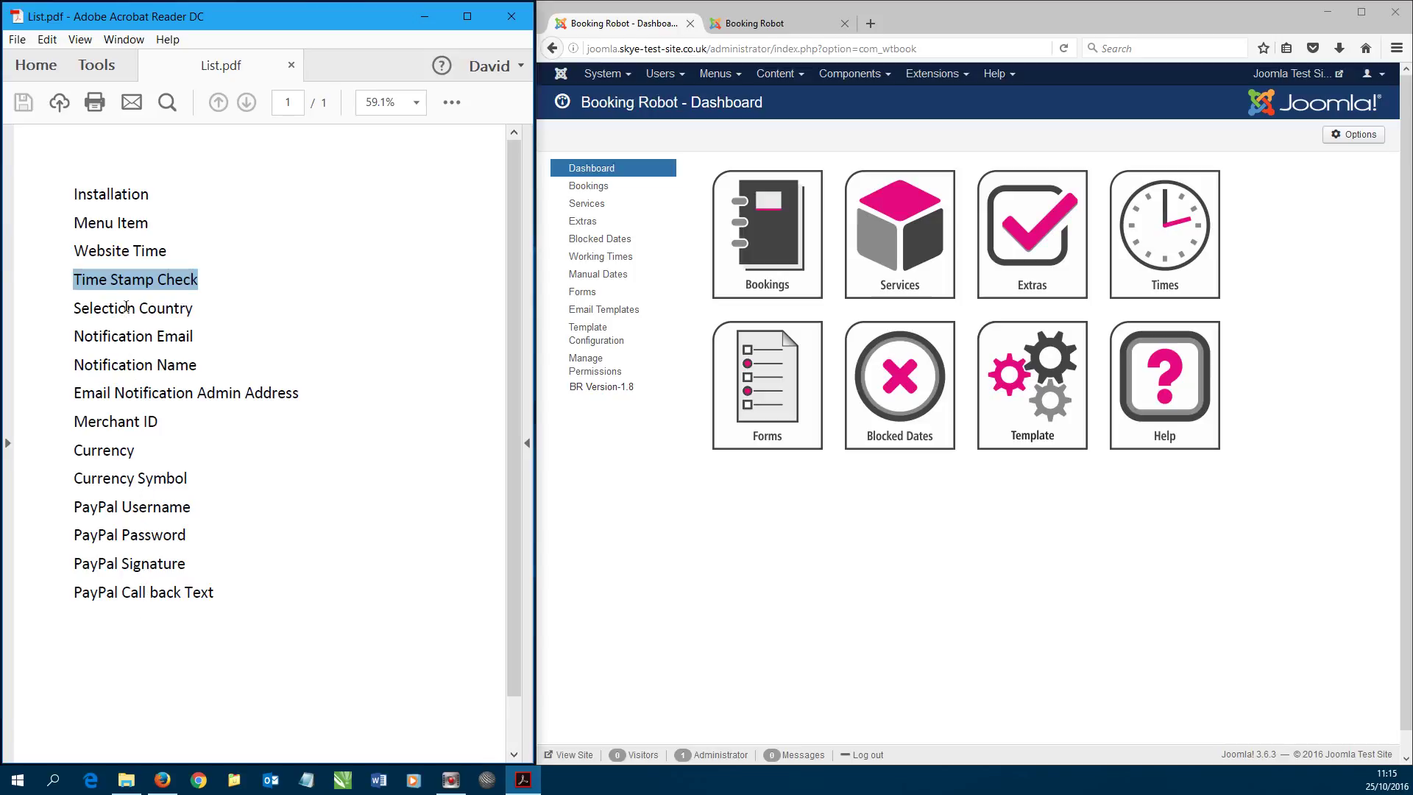
left_click(1361, 136)
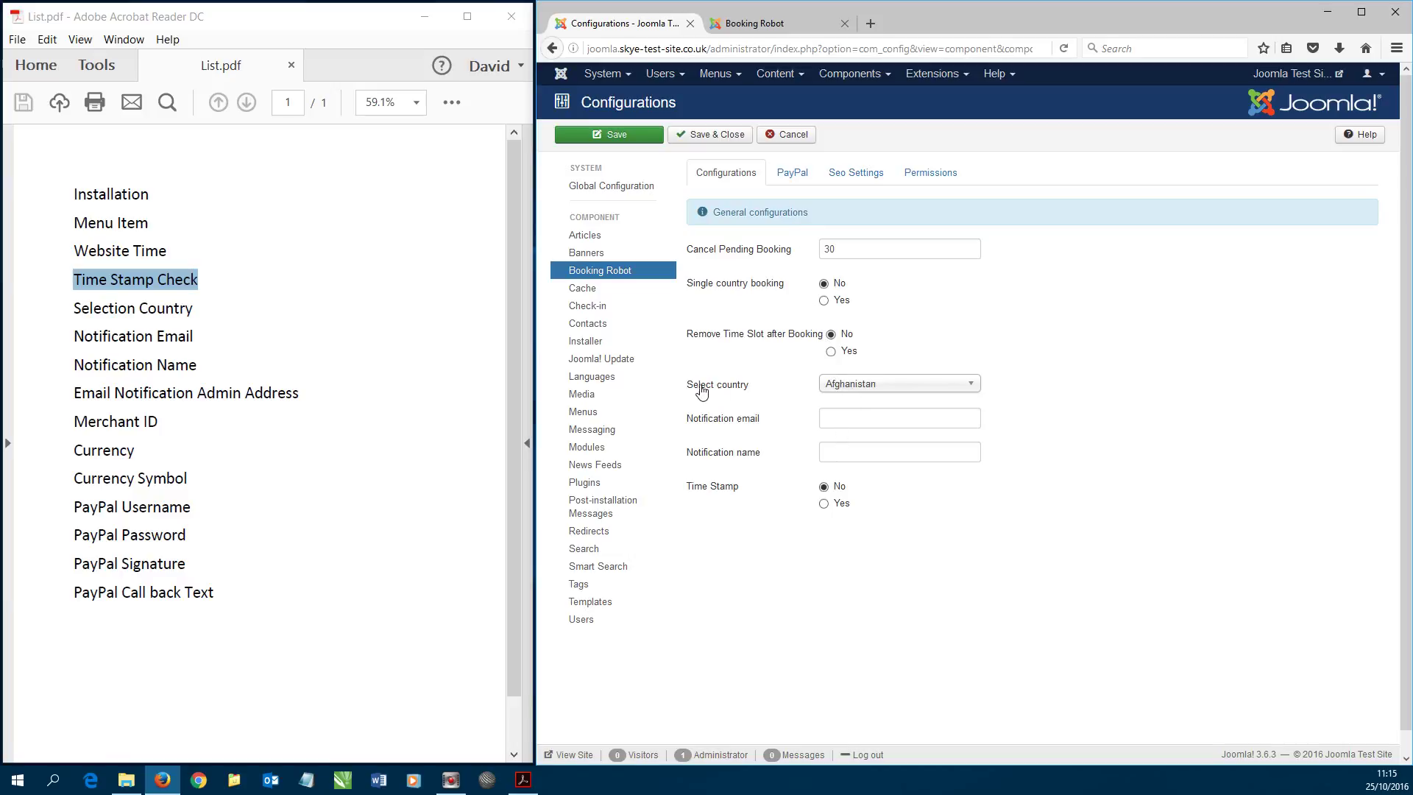
- Set the Booking Robot country to United Kingdom
left_click(858, 382)
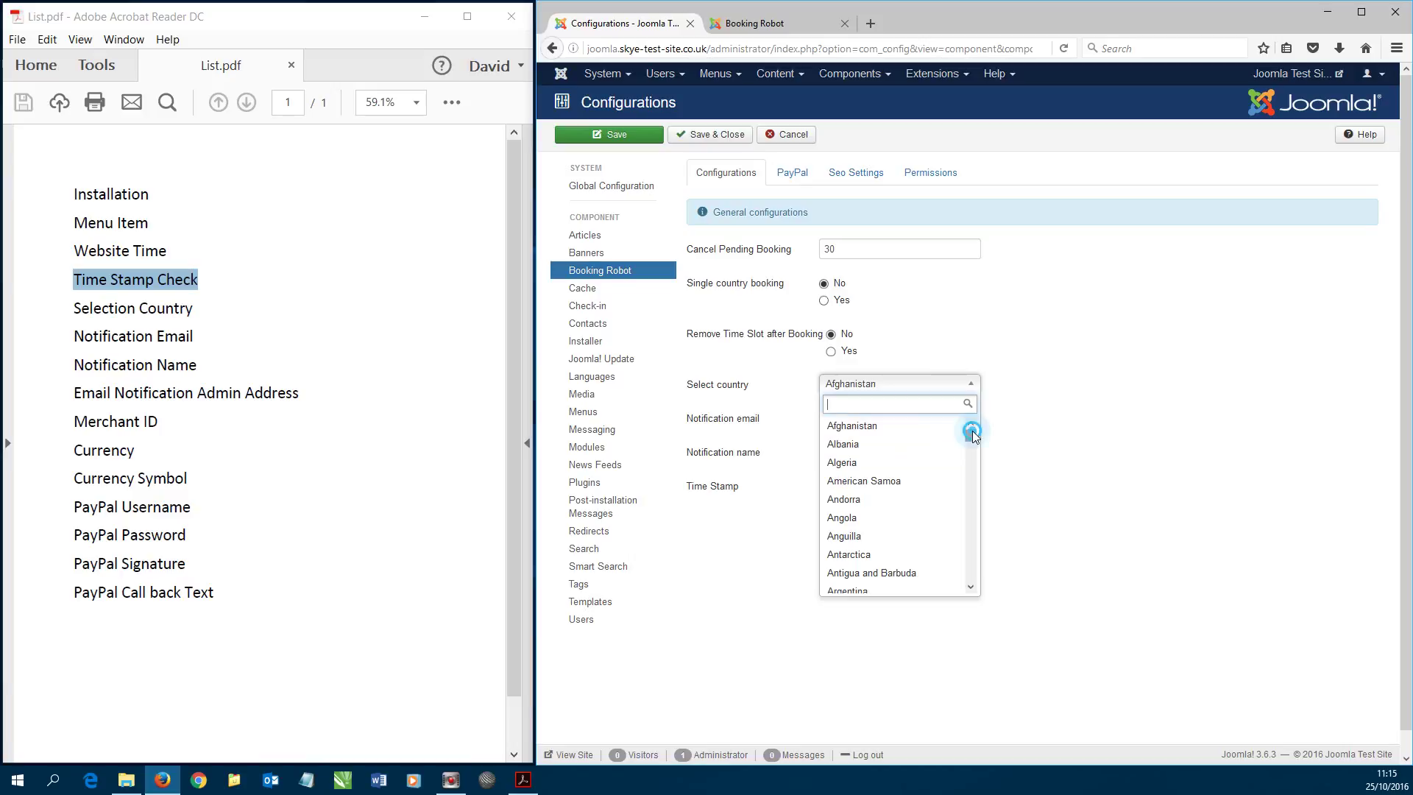
left_click_drag(971, 433, 974, 585)
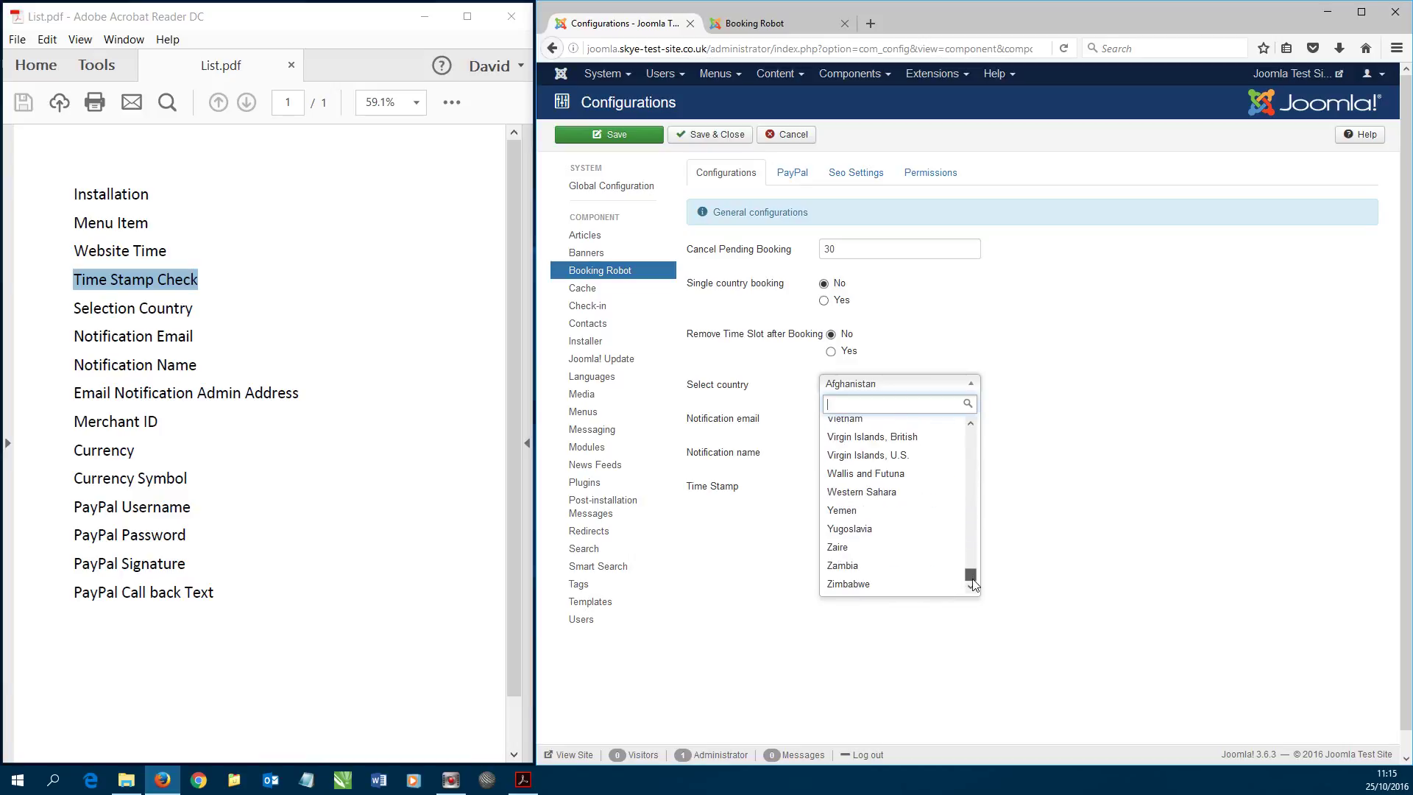
scroll(944, 560, "up", 4)
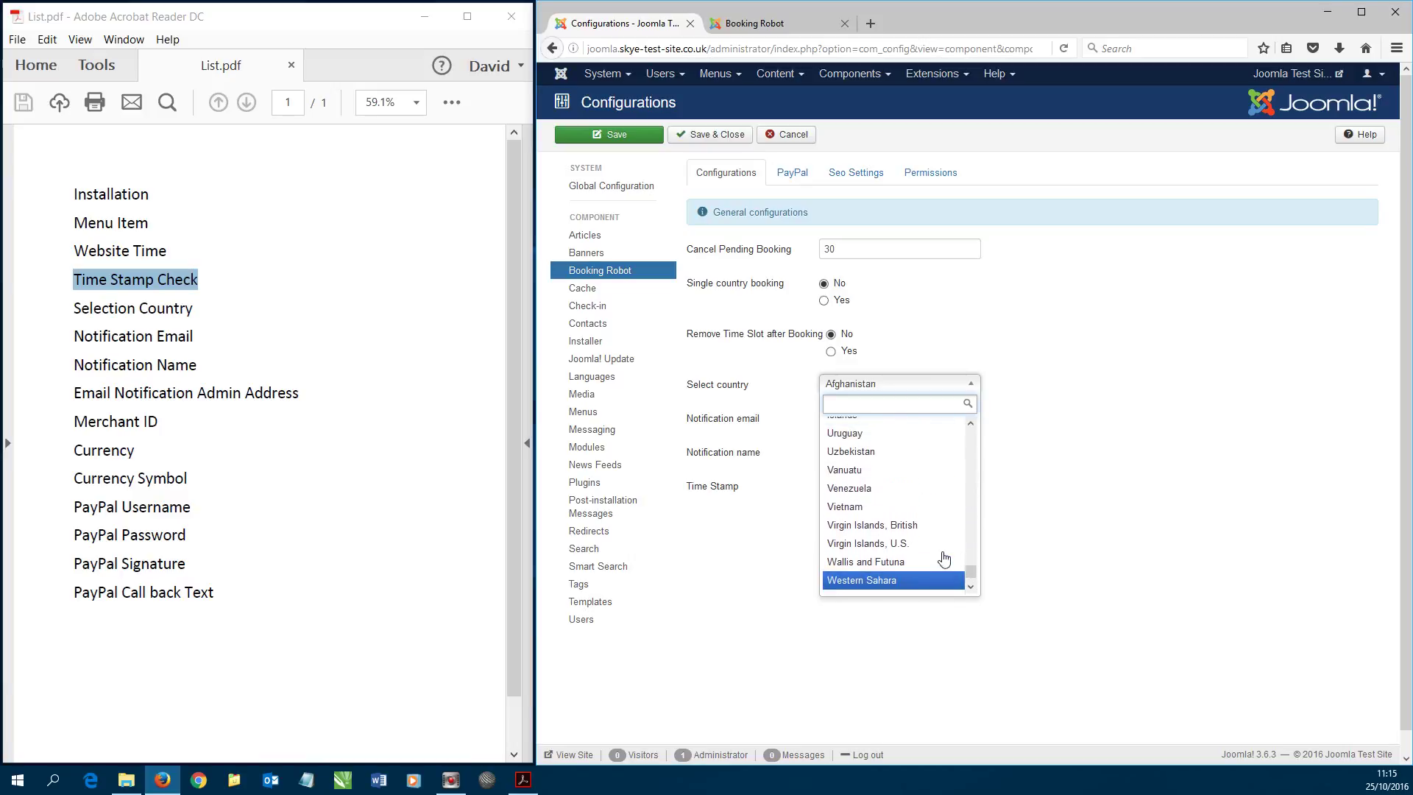
left_click(857, 438)
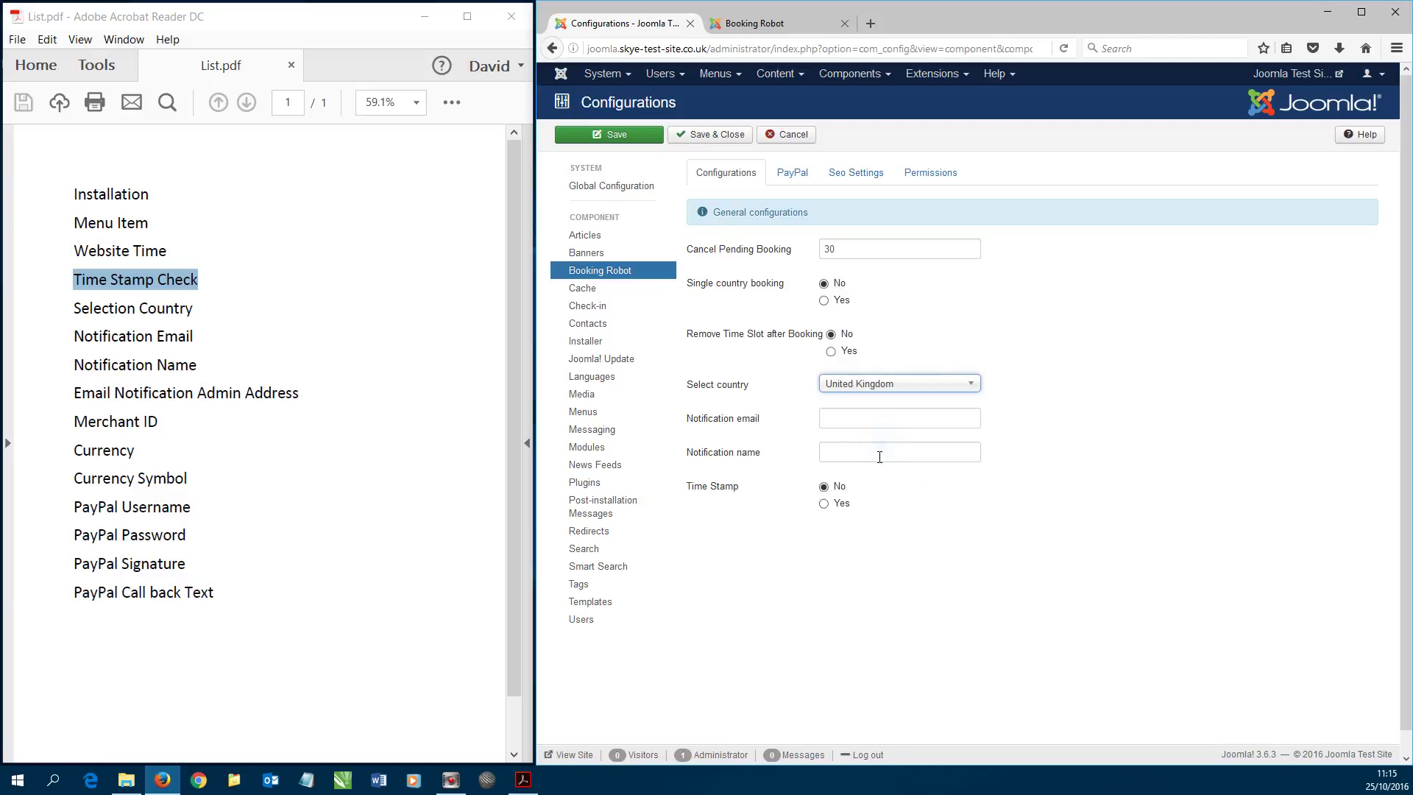
- Enter the booking notification e-mail address and name the notification Booking Robot
mouse_move(706, 425)
left_click(927, 416)
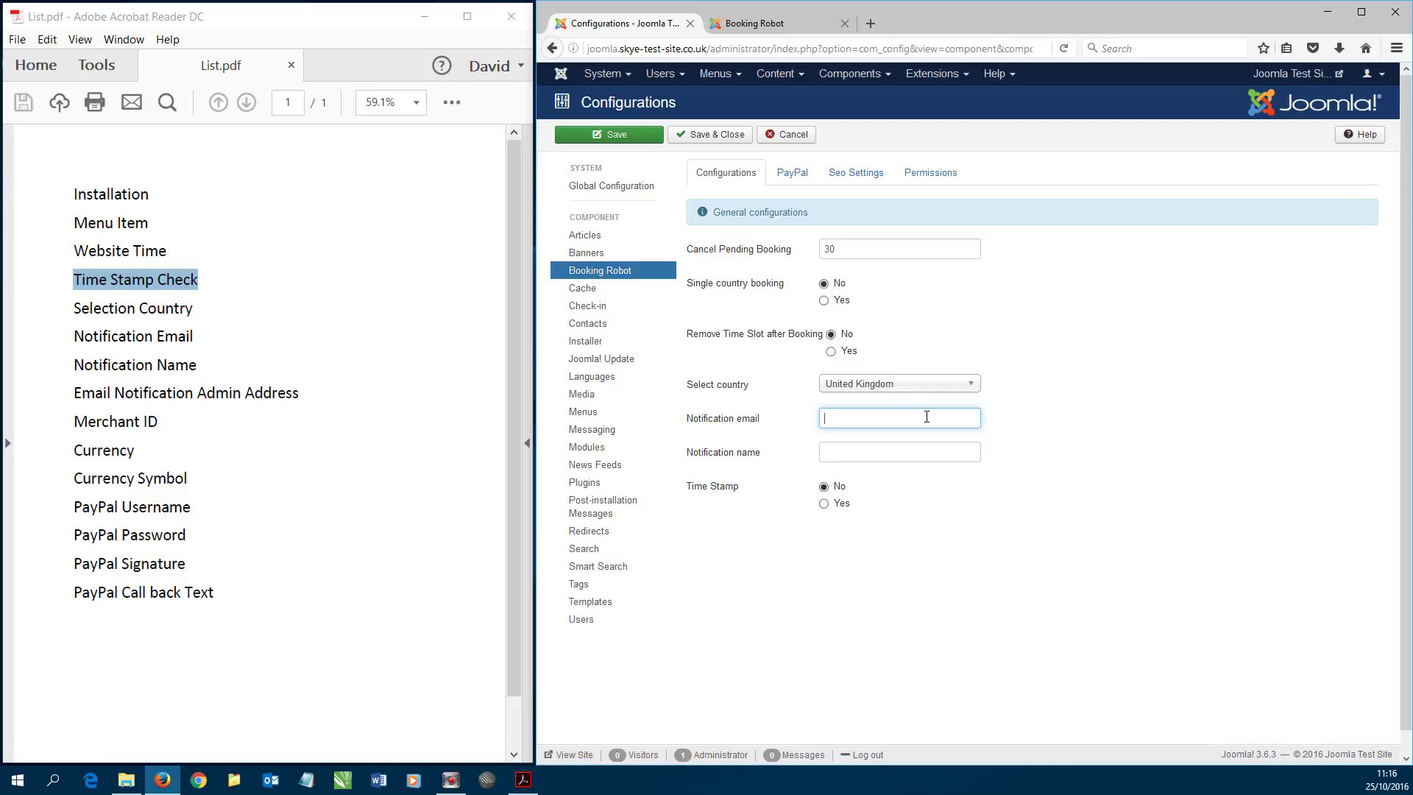
left_click(832, 452)
mouse_move(708, 456)
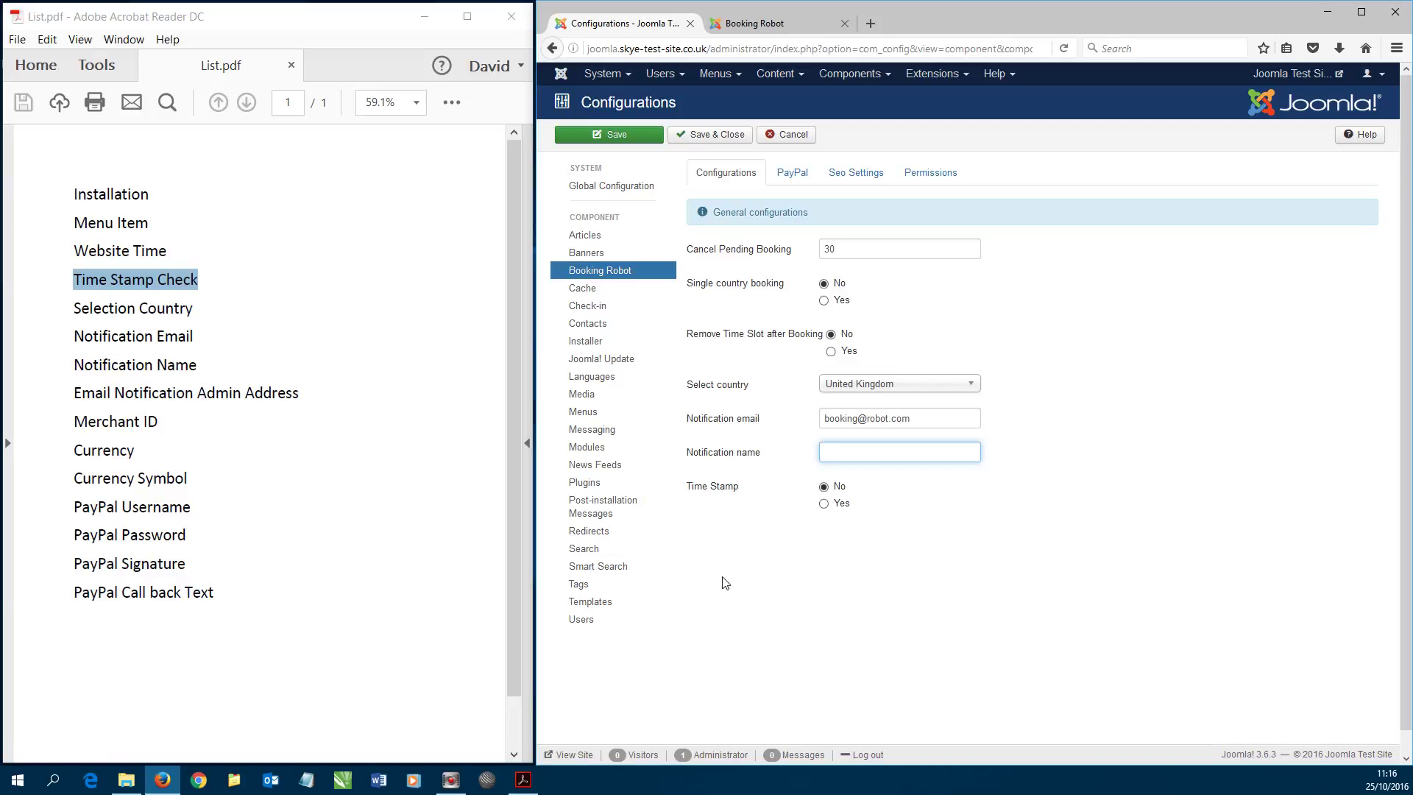
type("oking Robot")
- Save the configuration, copy the notification e-mail value, then save and close to the dashboard
left_click(619, 140)
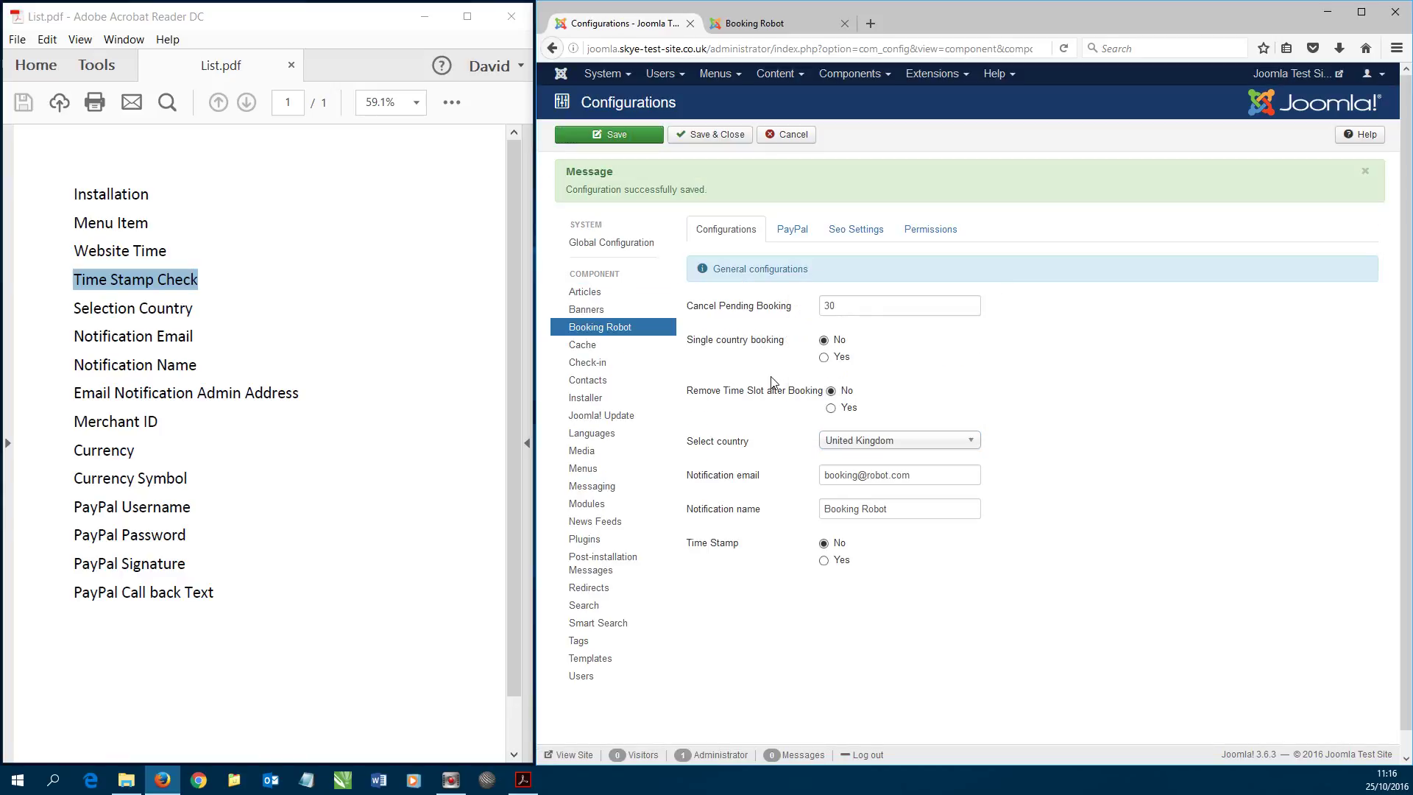
left_click(79, 307)
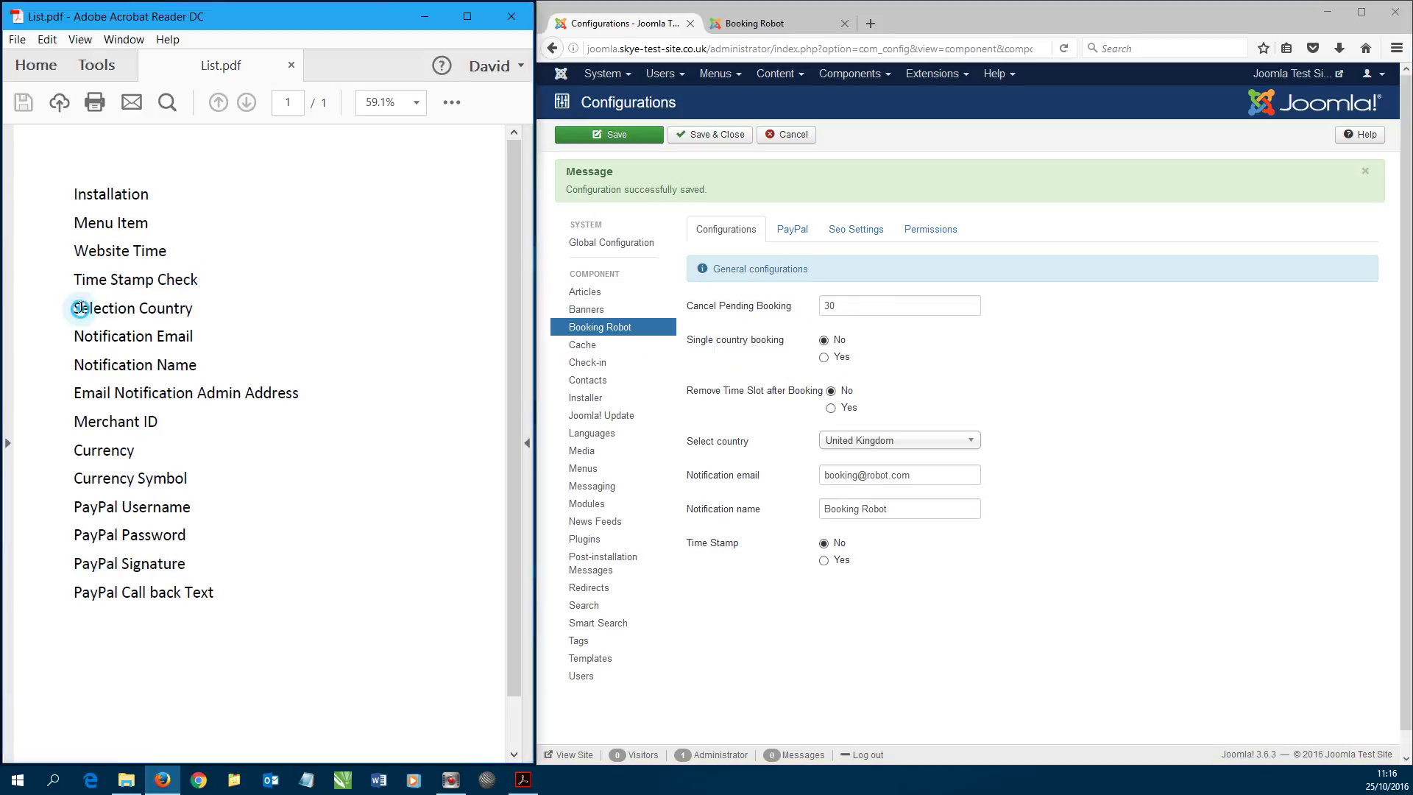
left_click_drag(88, 335, 176, 368)
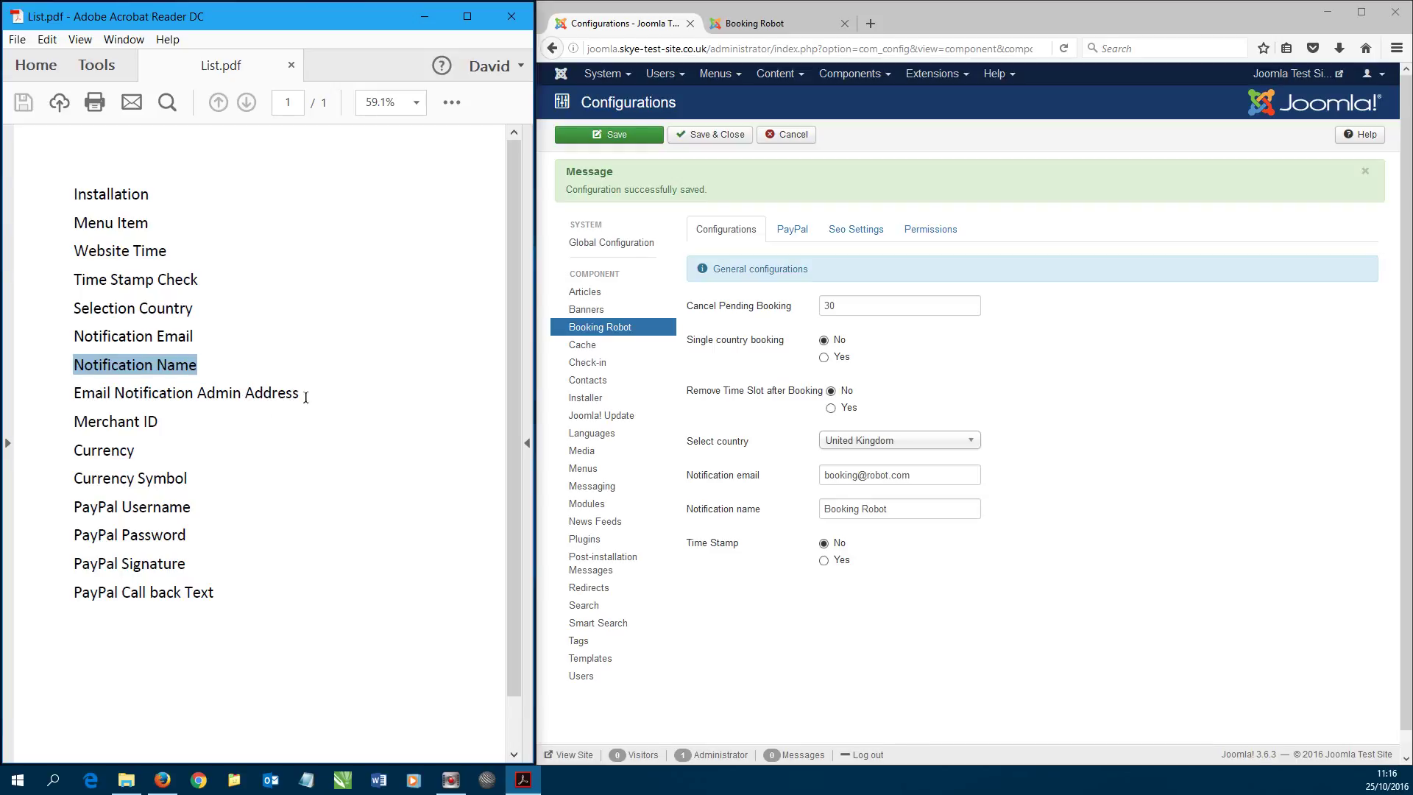
left_click_drag(925, 477, 793, 491)
key("ctrl+c")
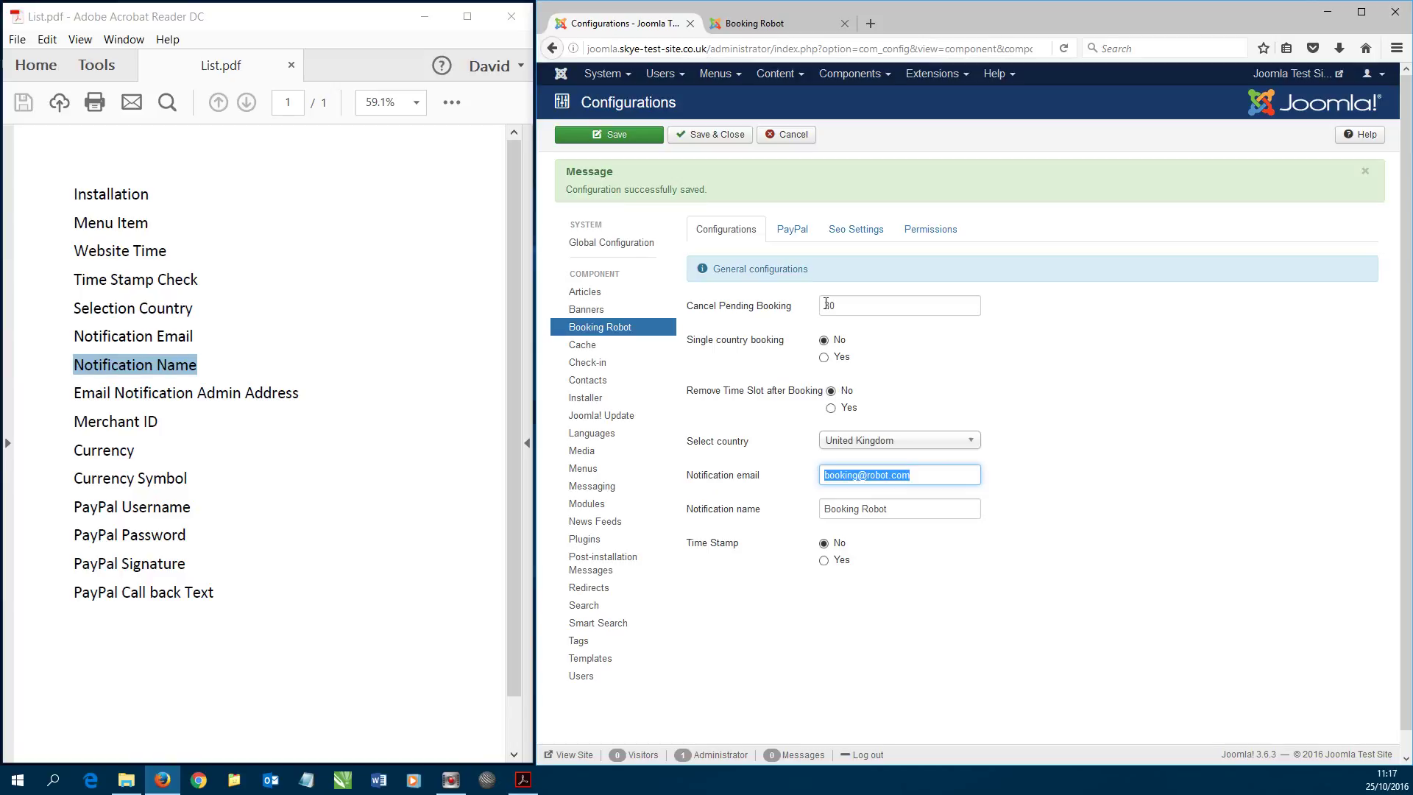
left_click(705, 134)
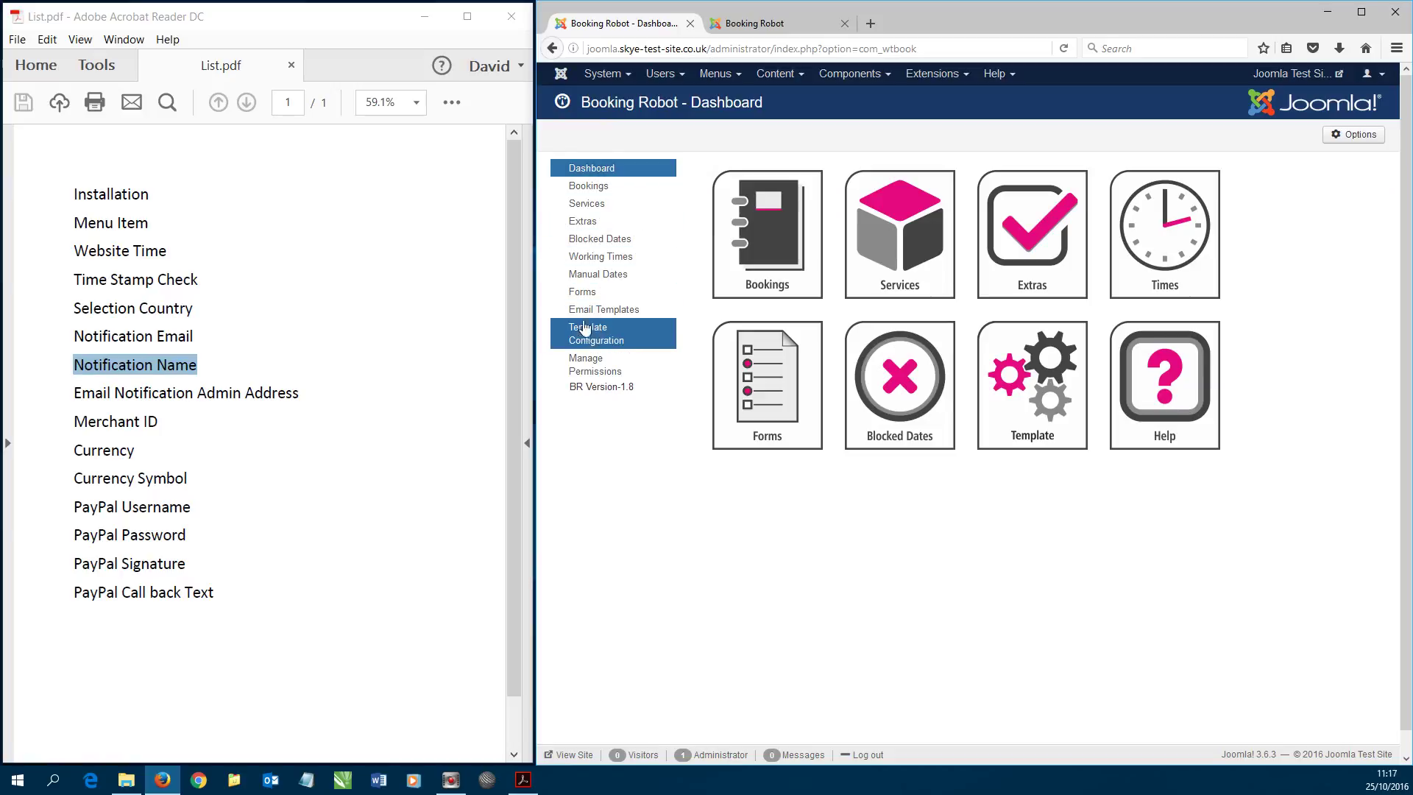
- Replace the Pending Notification template's admin e-mail with the booking address and save it
left_click(622, 311)
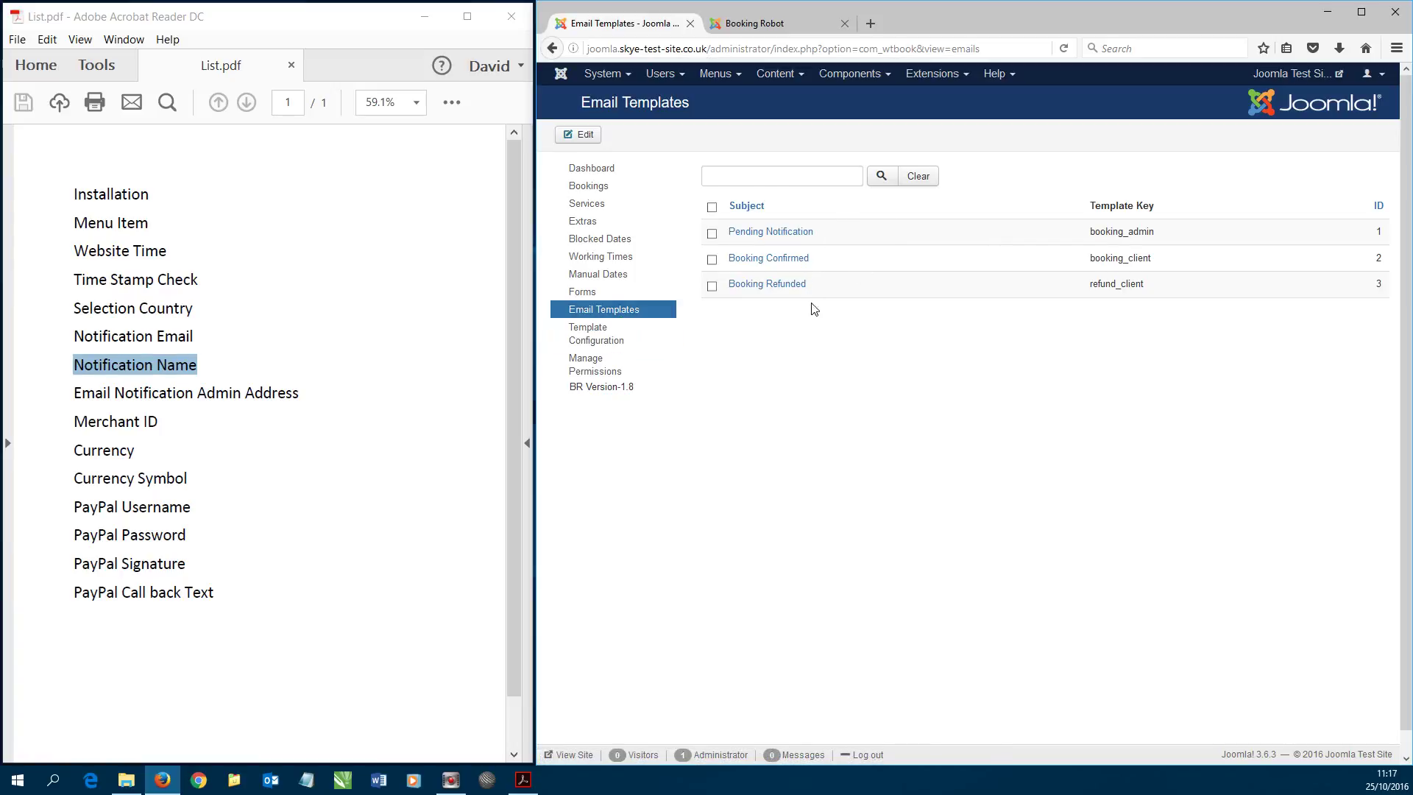
left_click(794, 232)
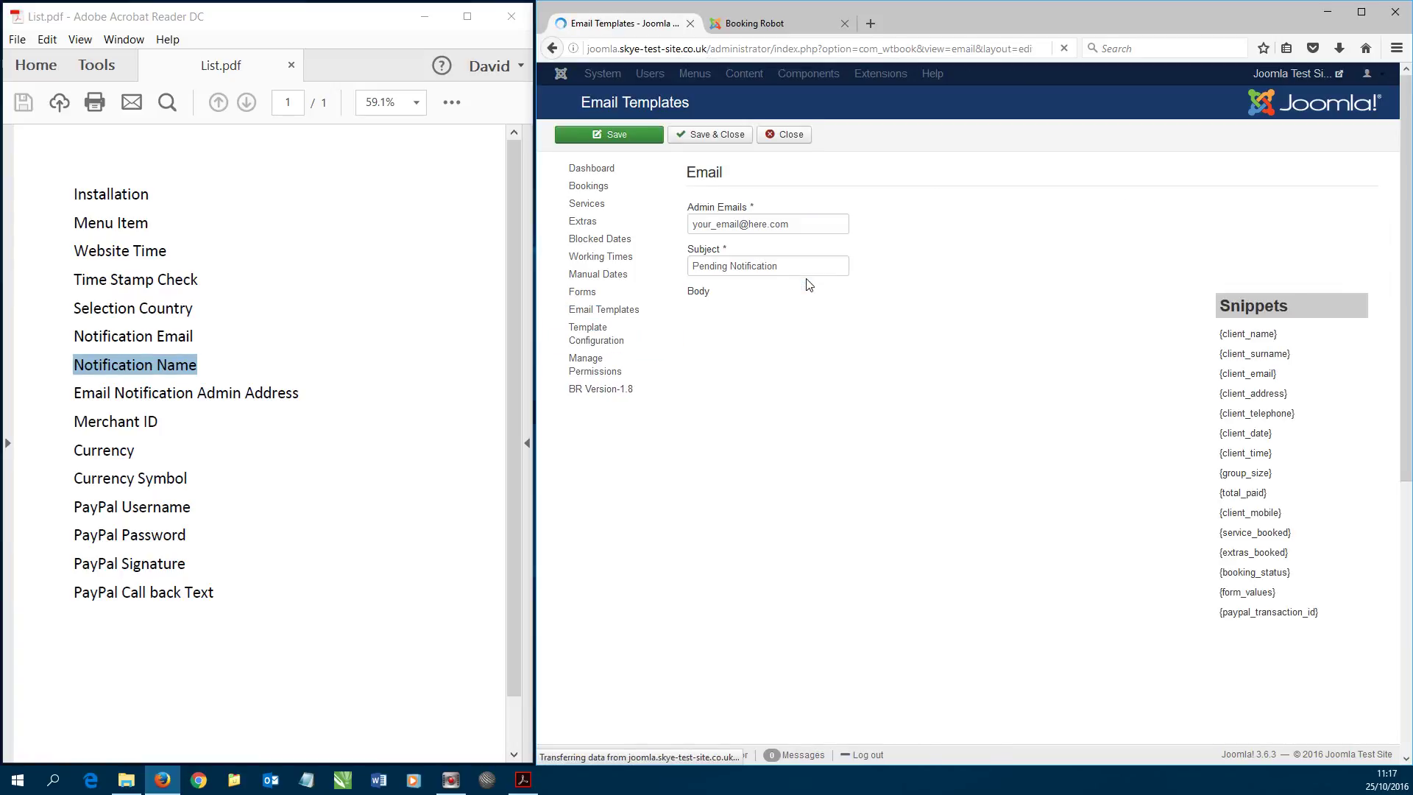
left_click_drag(803, 226, 654, 228)
key("ctrl+v")
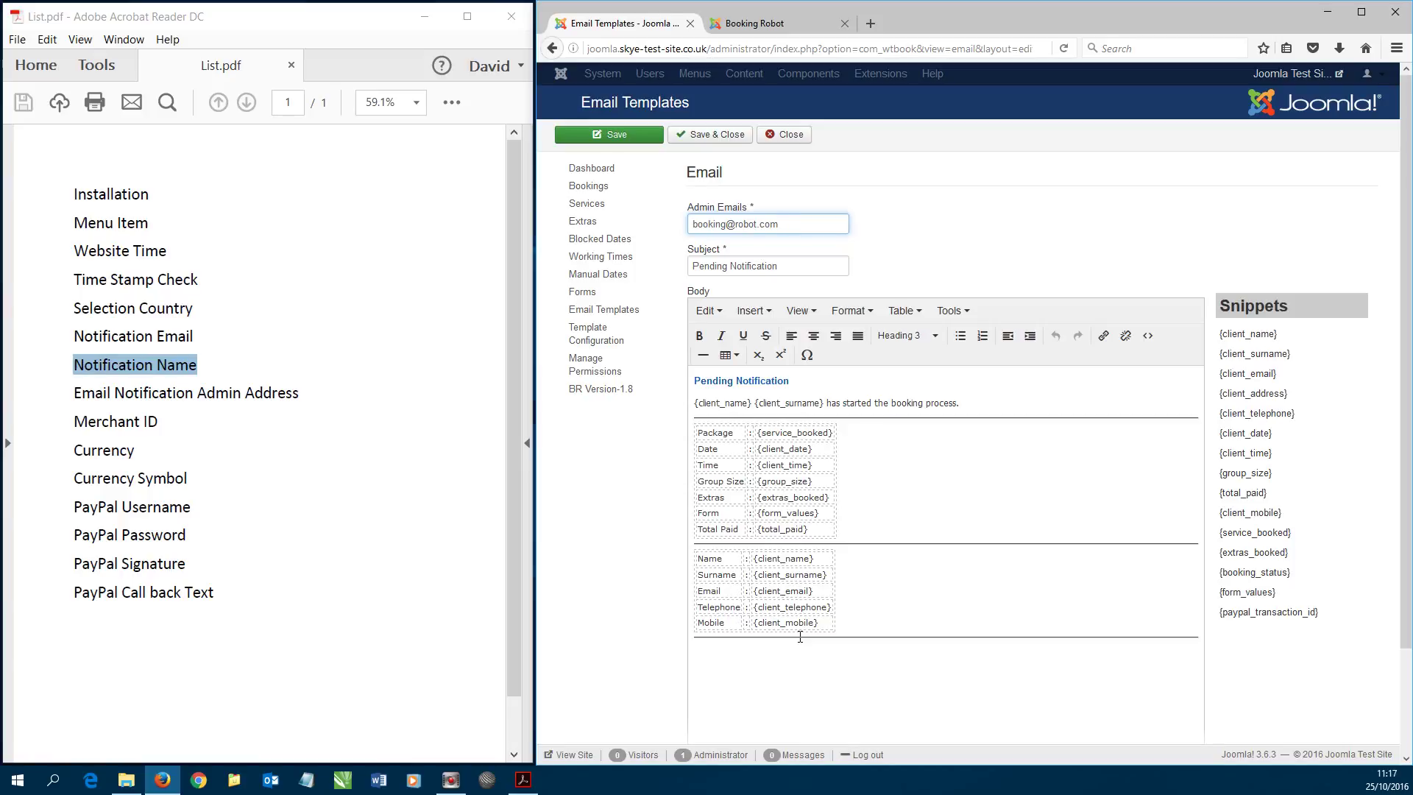
left_click(711, 135)
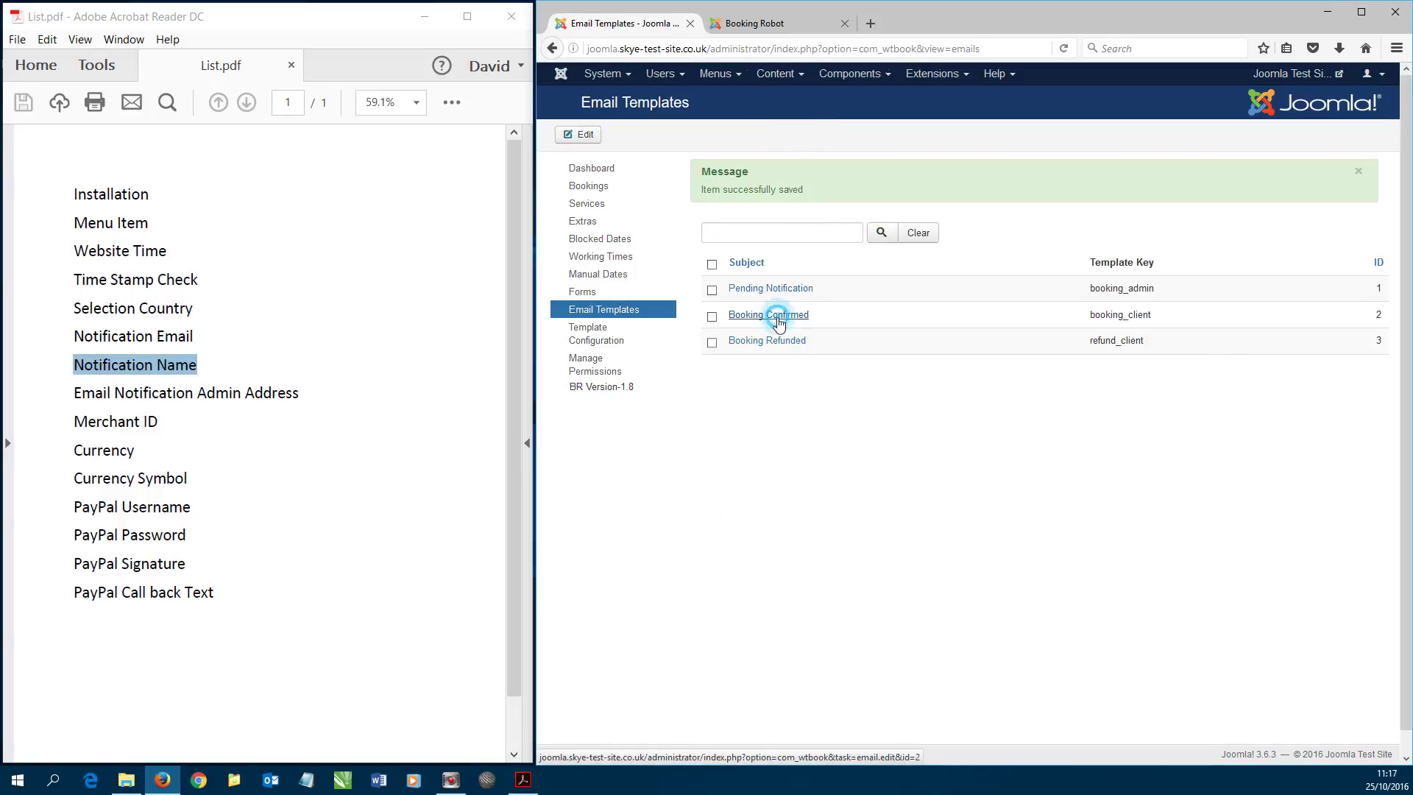
- Replace the Booking Confirmed template's admin e-mail with the booking address and save it
left_click(769, 315)
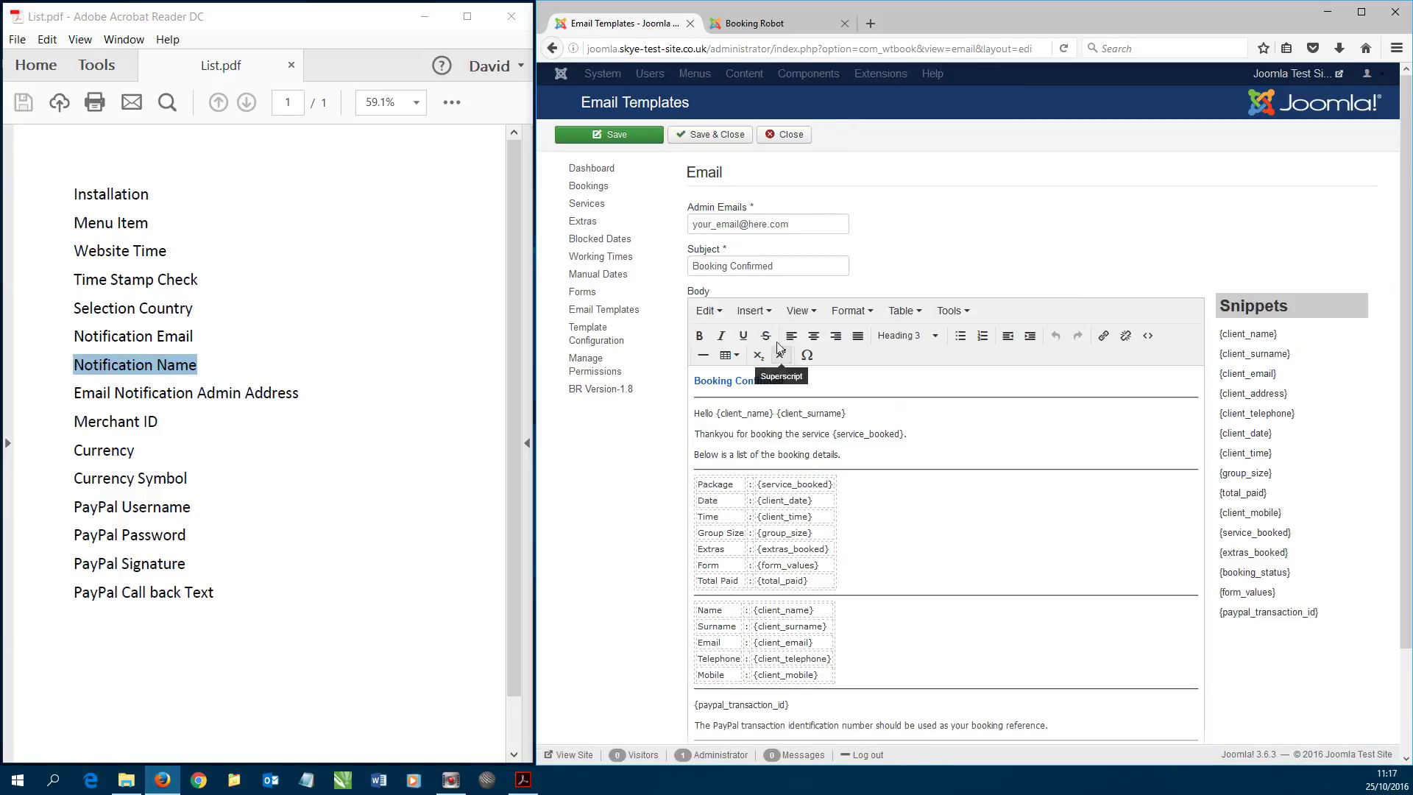
triple_click(786, 221)
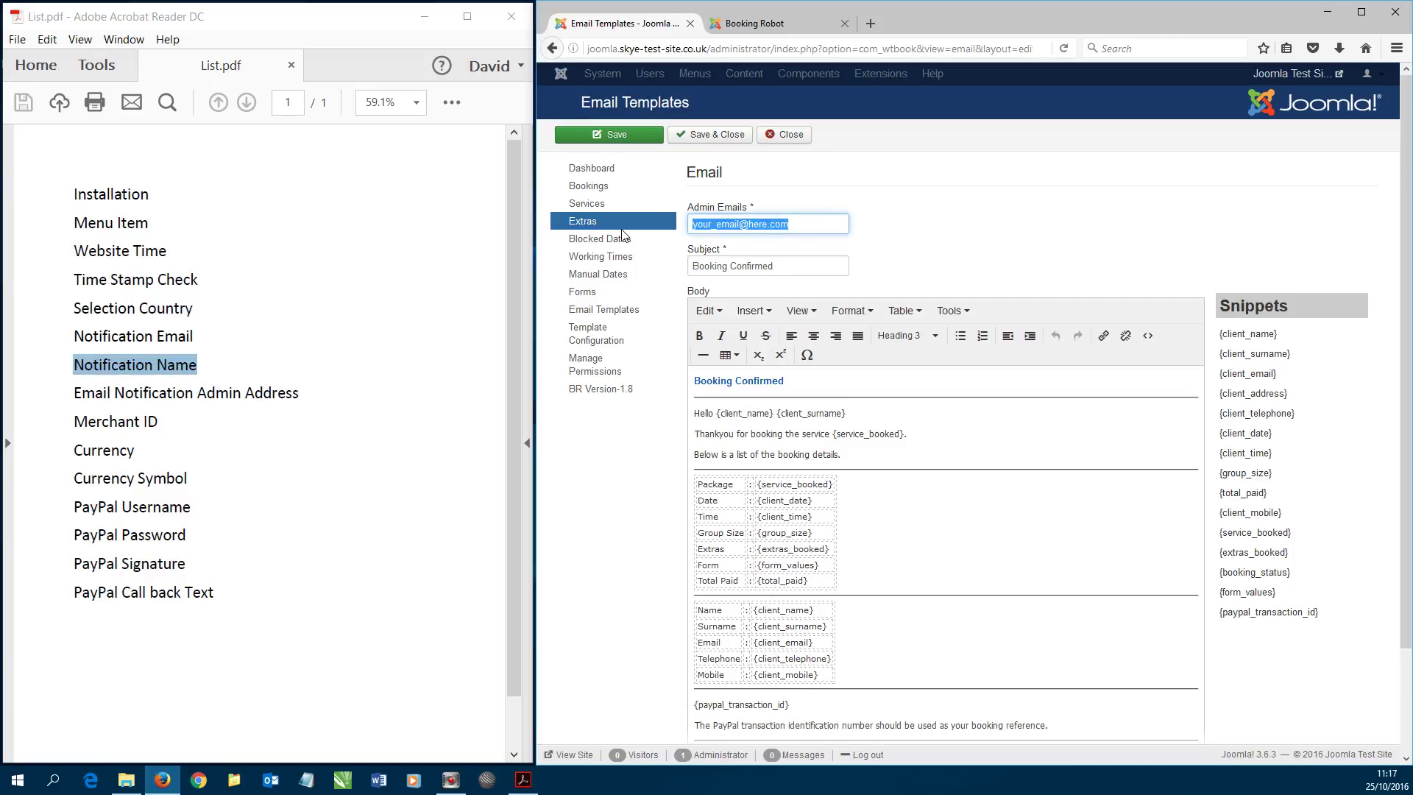
key("ctrl+v")
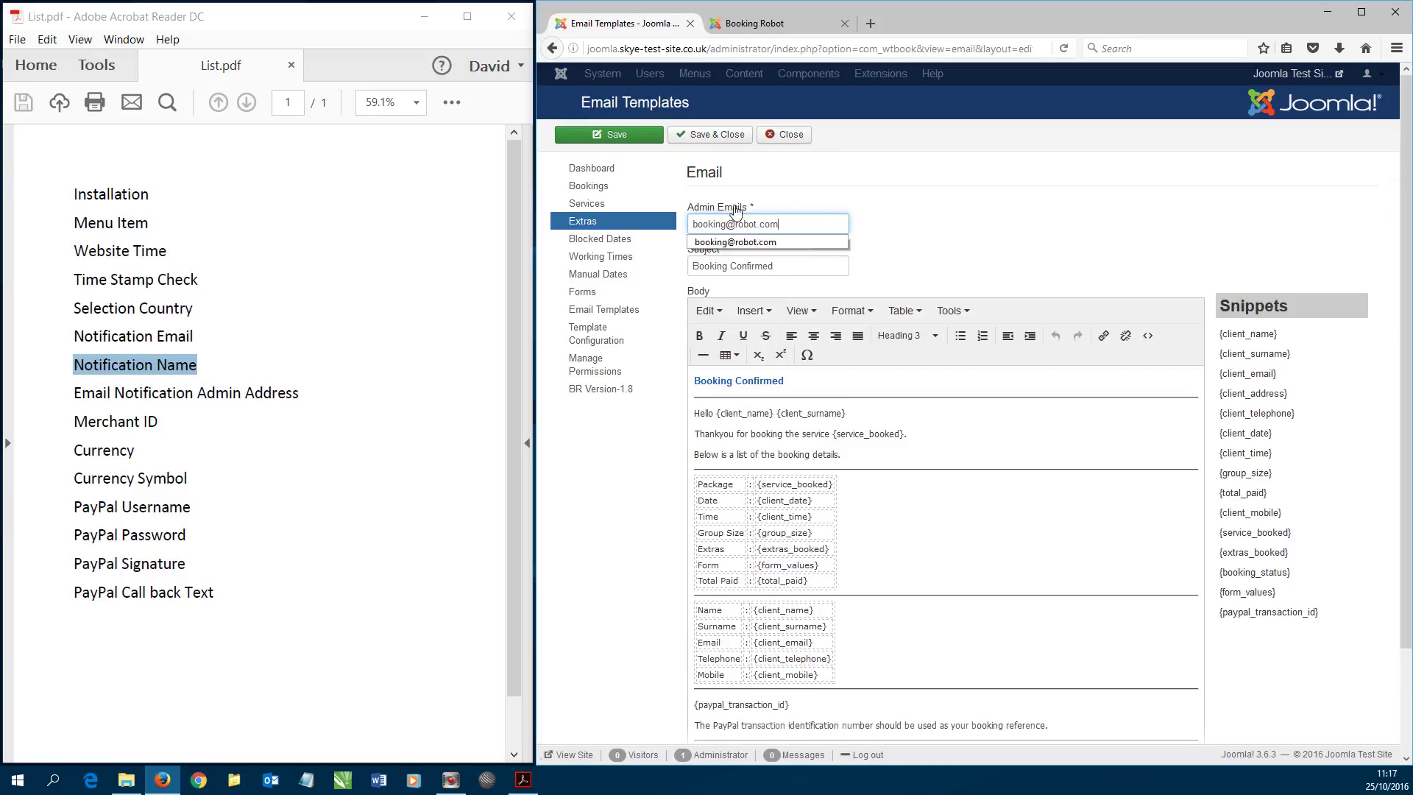
left_click(859, 187)
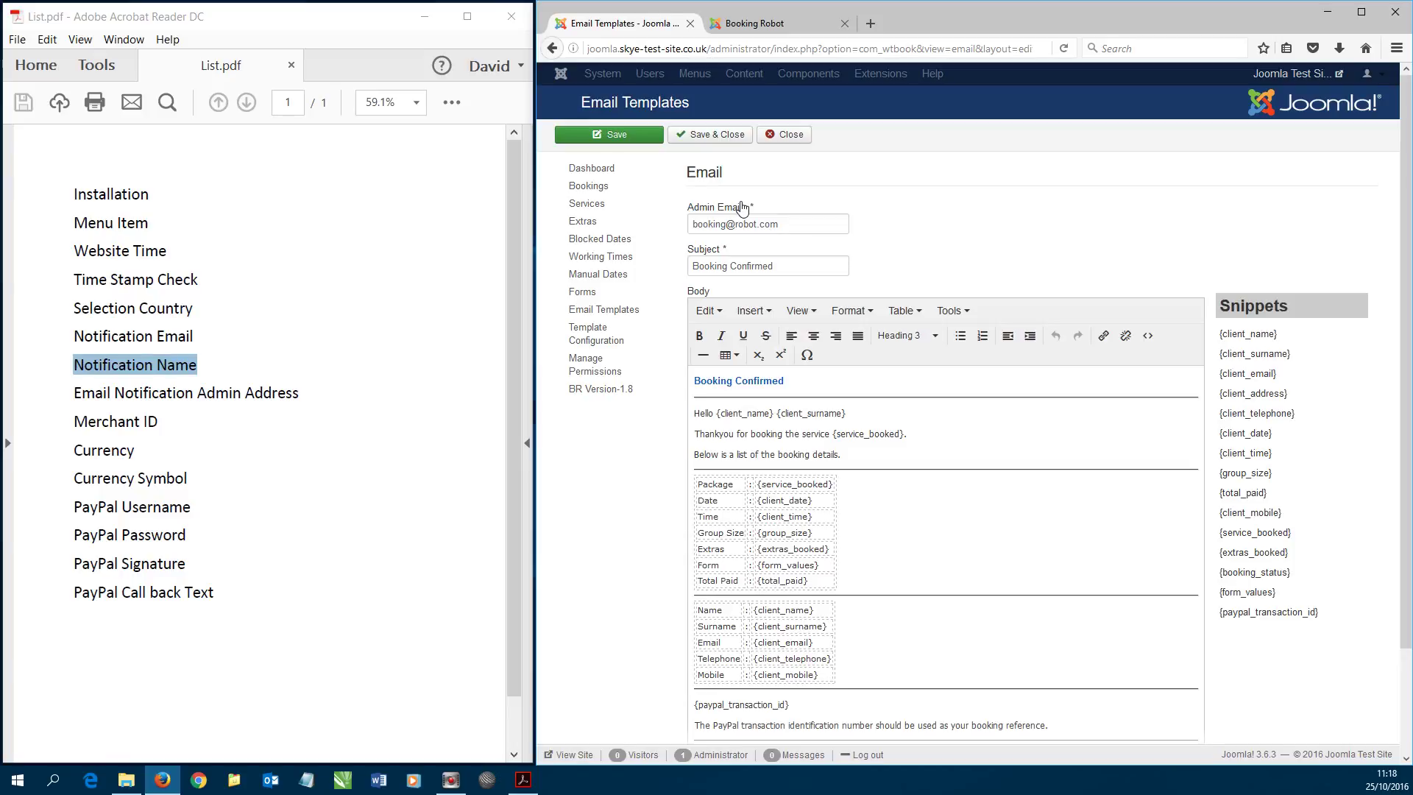
left_click(717, 134)
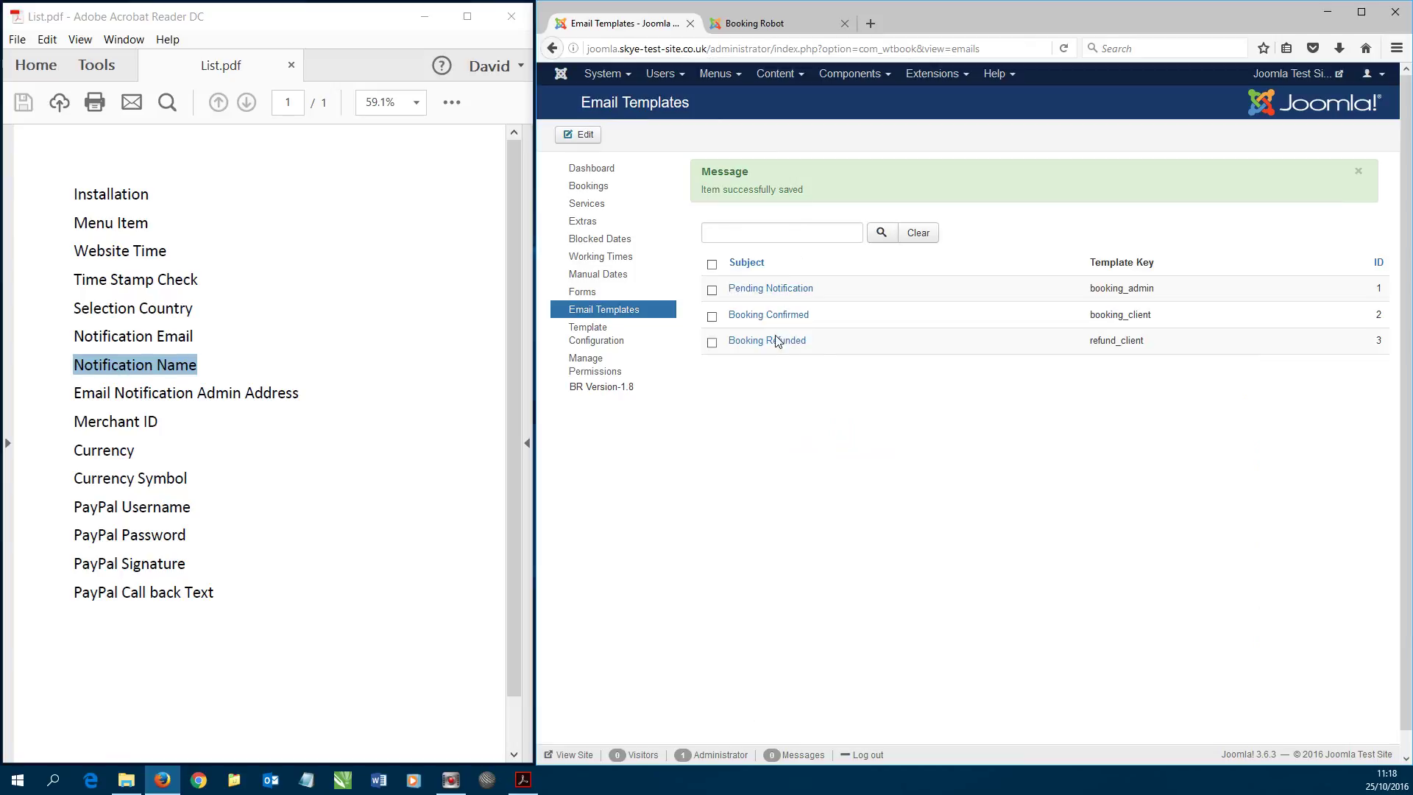
- Set the Booking Refunded template's admin e-mail to the booking address, save, and tick the checklist item
left_click(773, 341)
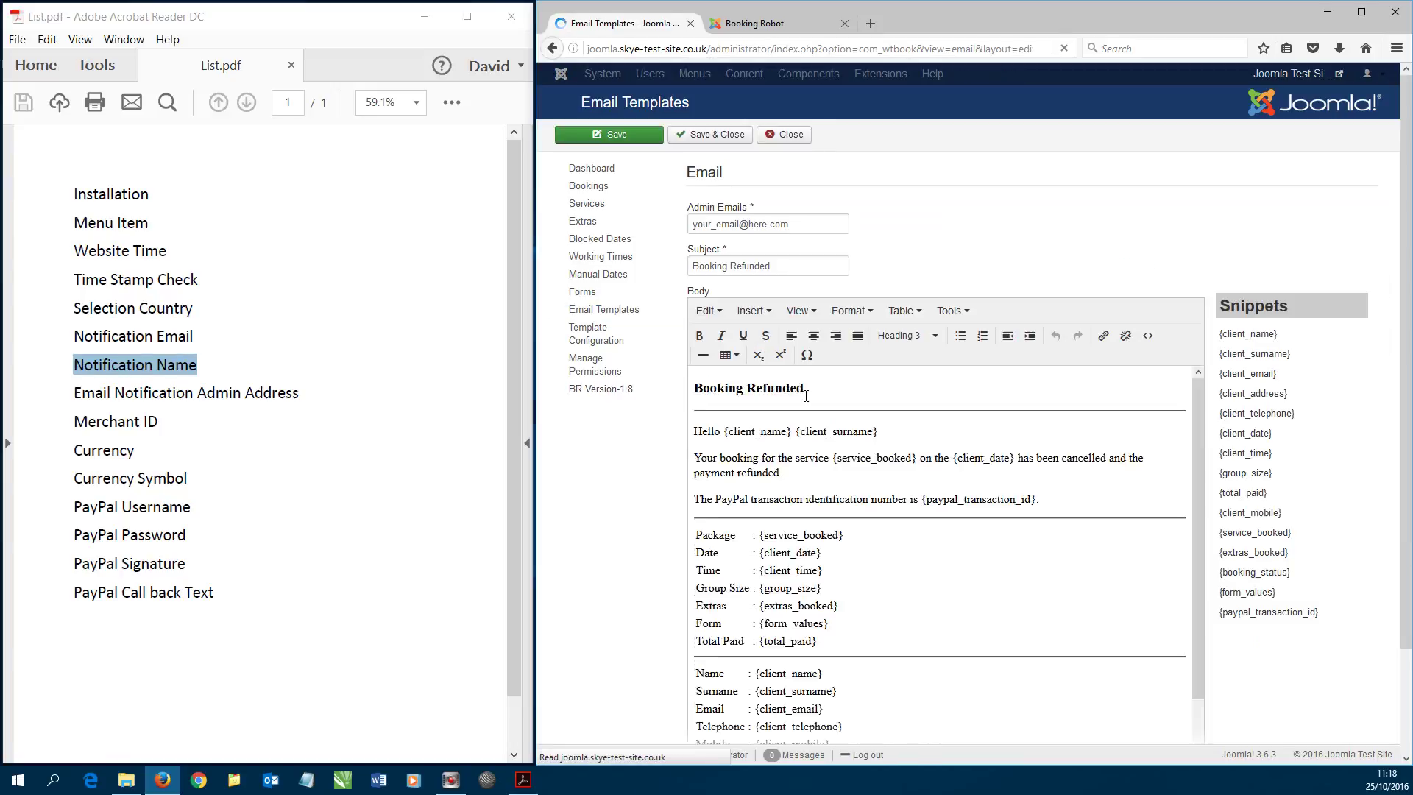
triple_click(792, 223)
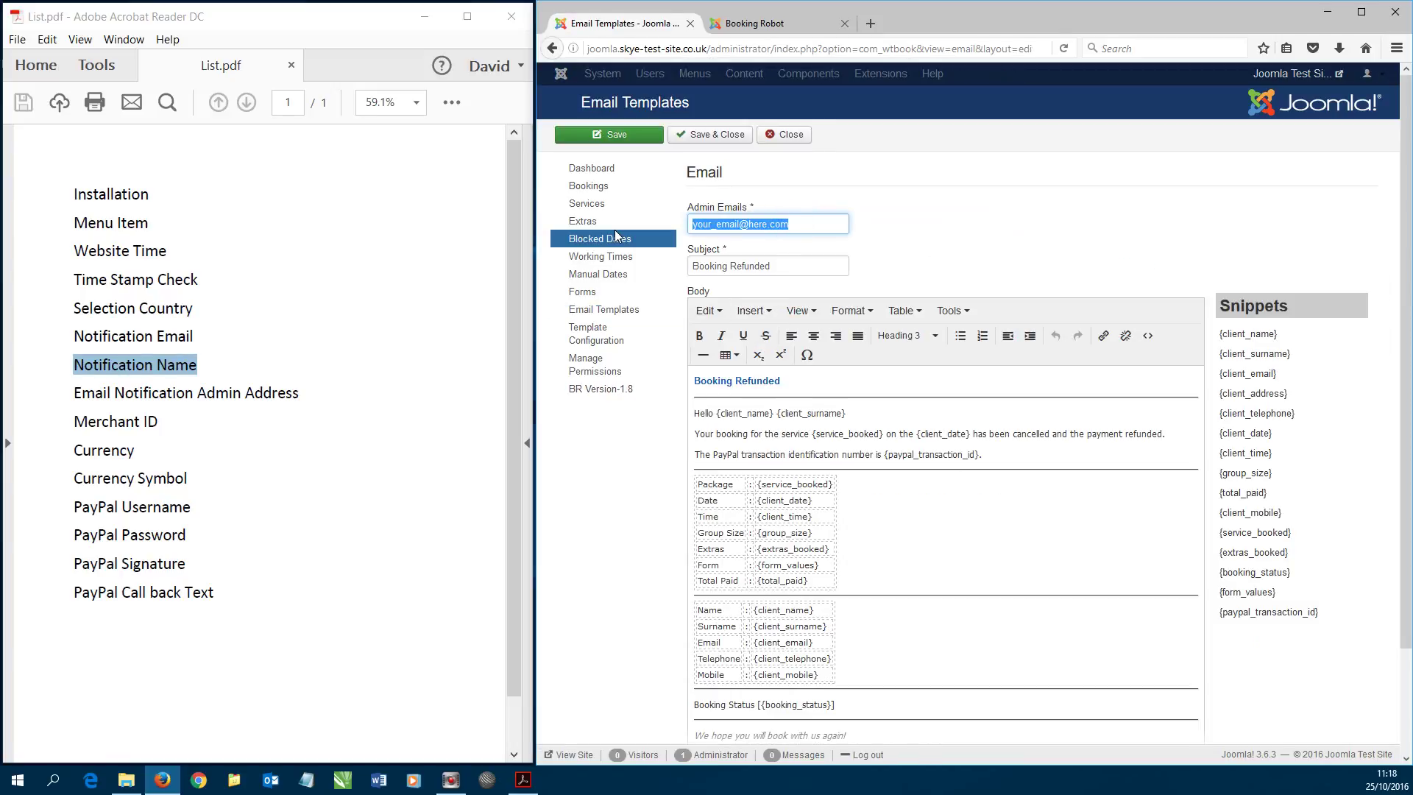
key("Down")
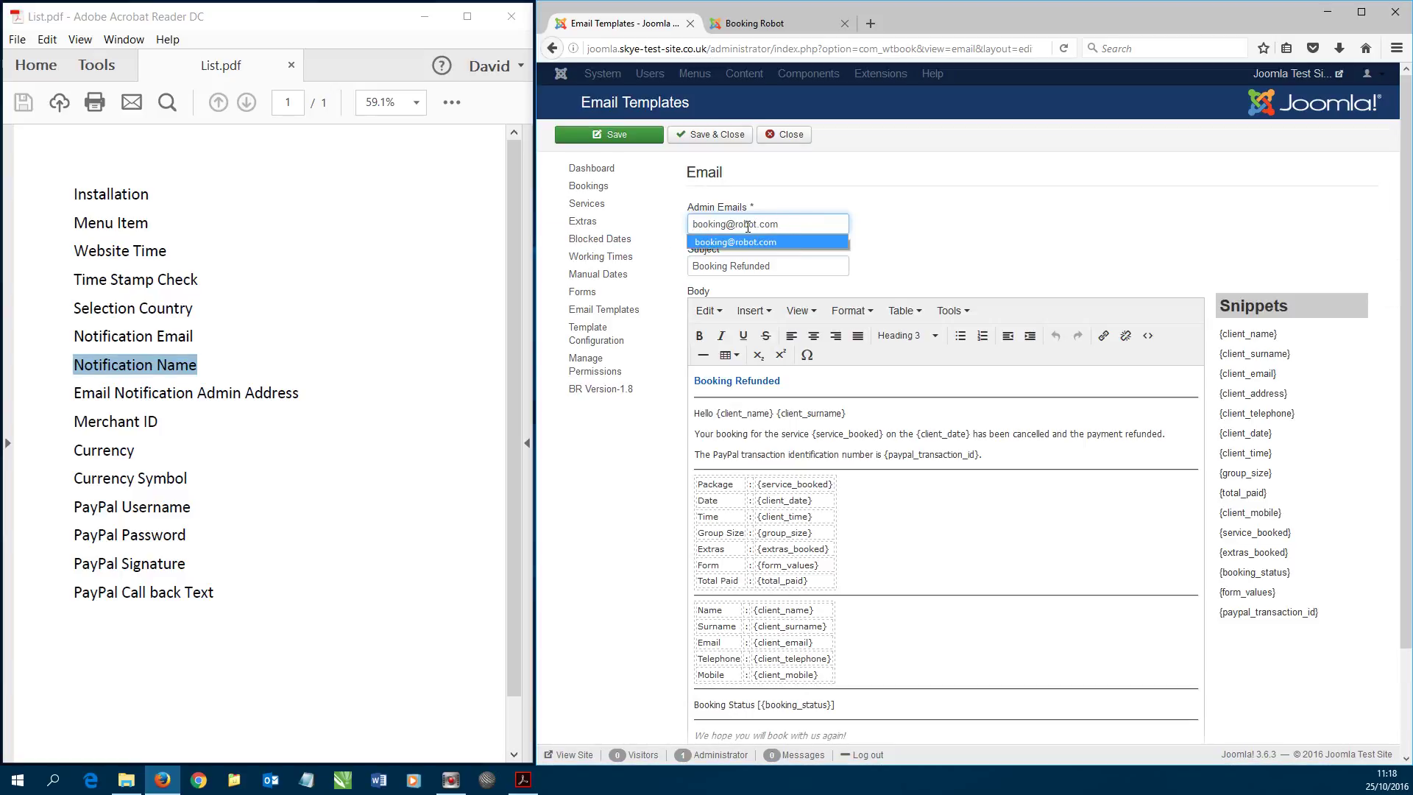
left_click(710, 135)
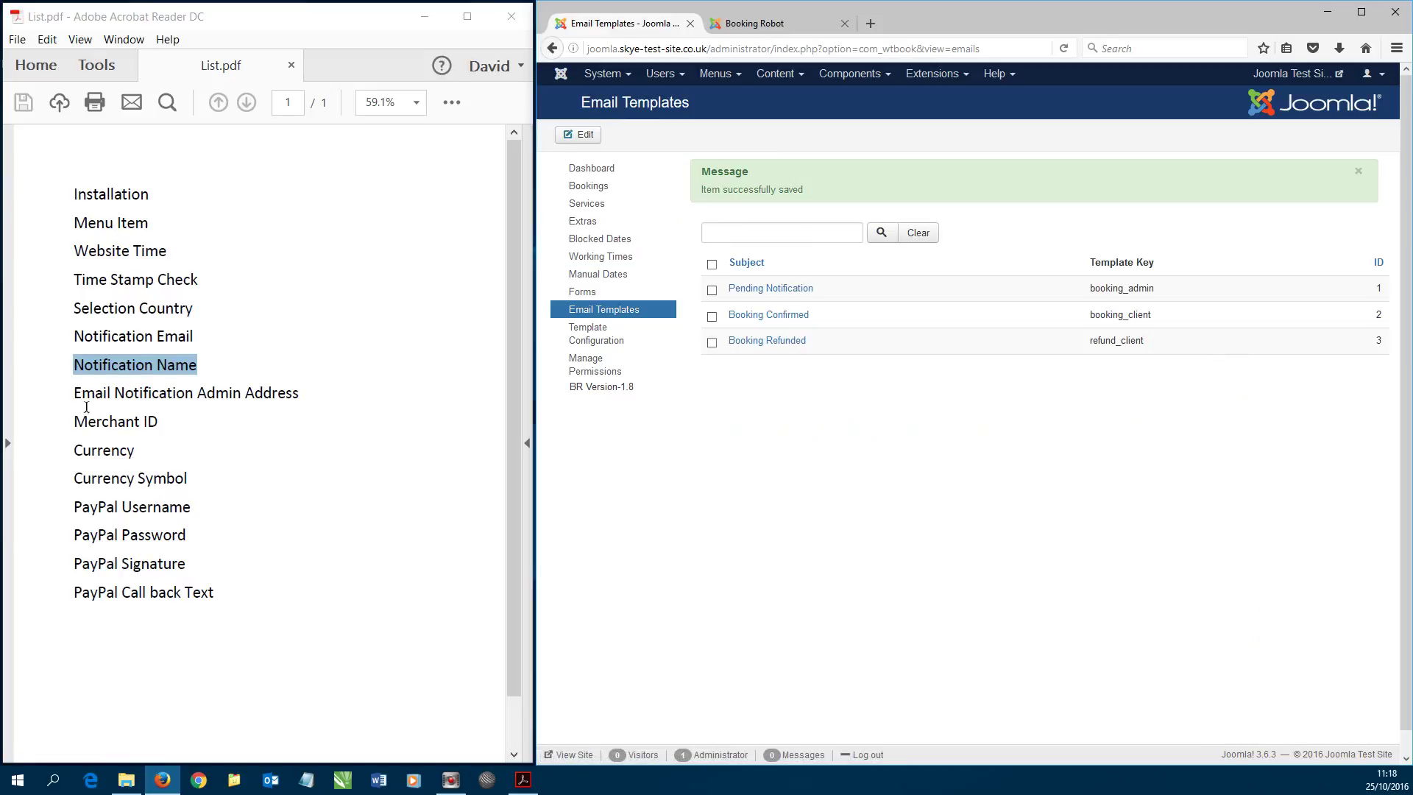
left_click_drag(75, 393, 198, 397)
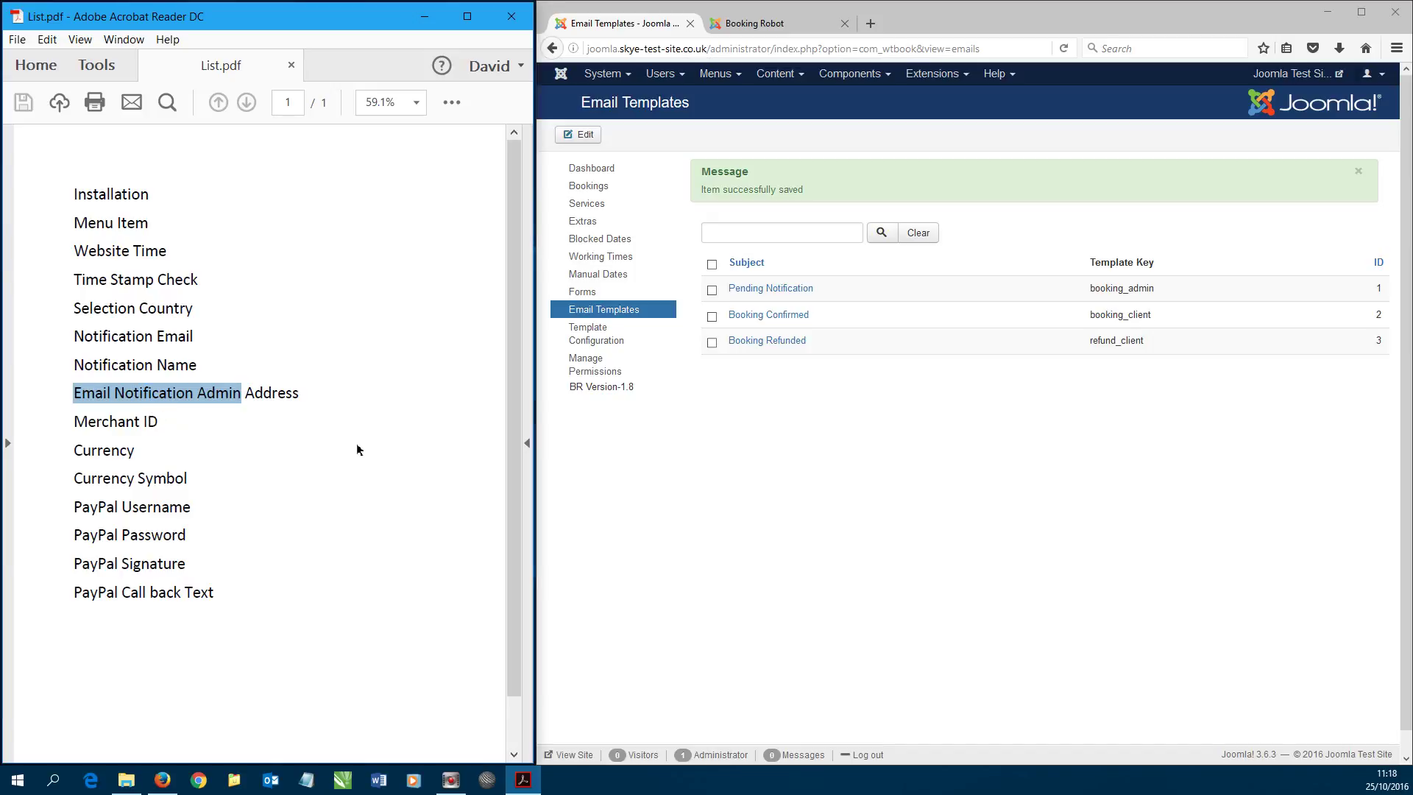
- Open the PayPal settings in Booking Robot's configuration and minimise the PDF checklist
left_click(589, 168)
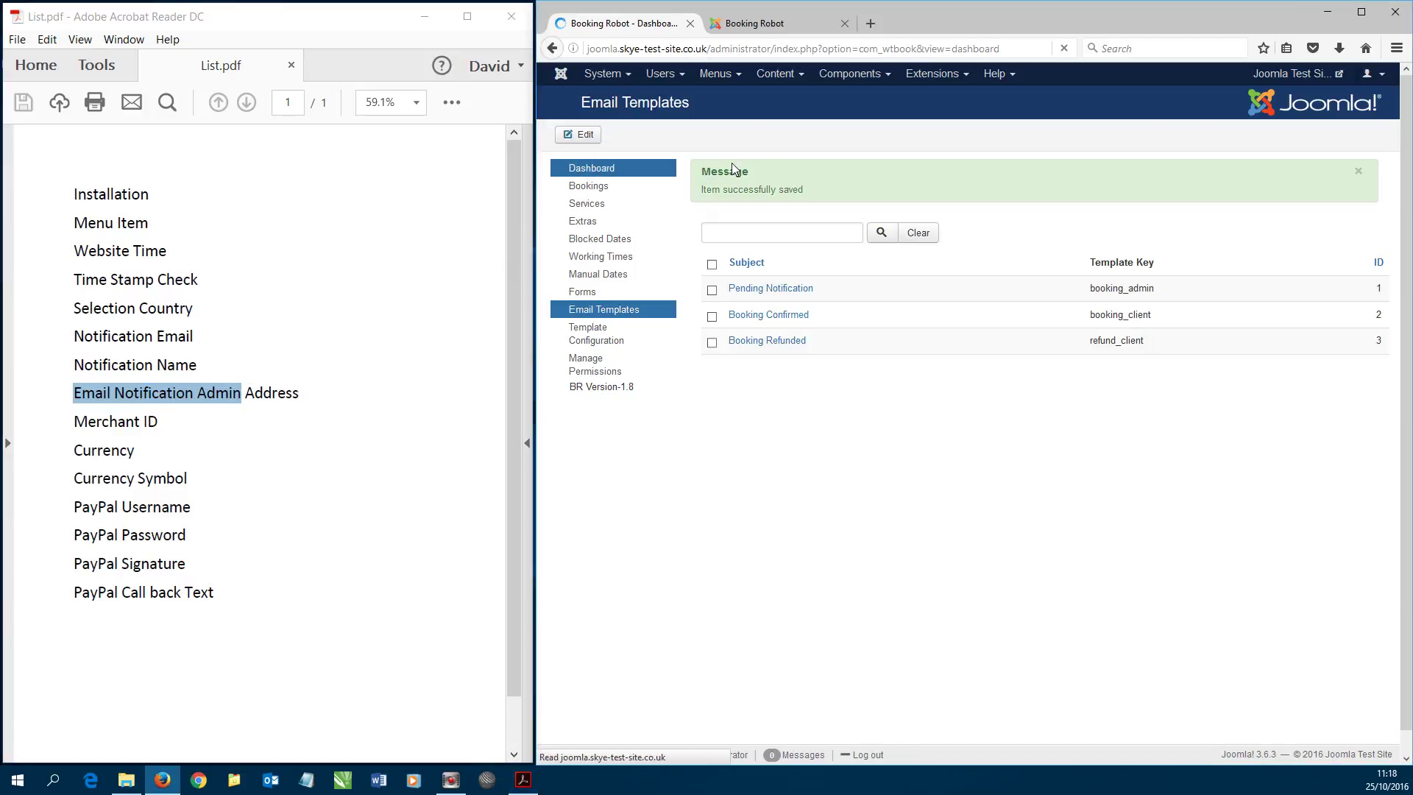
left_click(1356, 134)
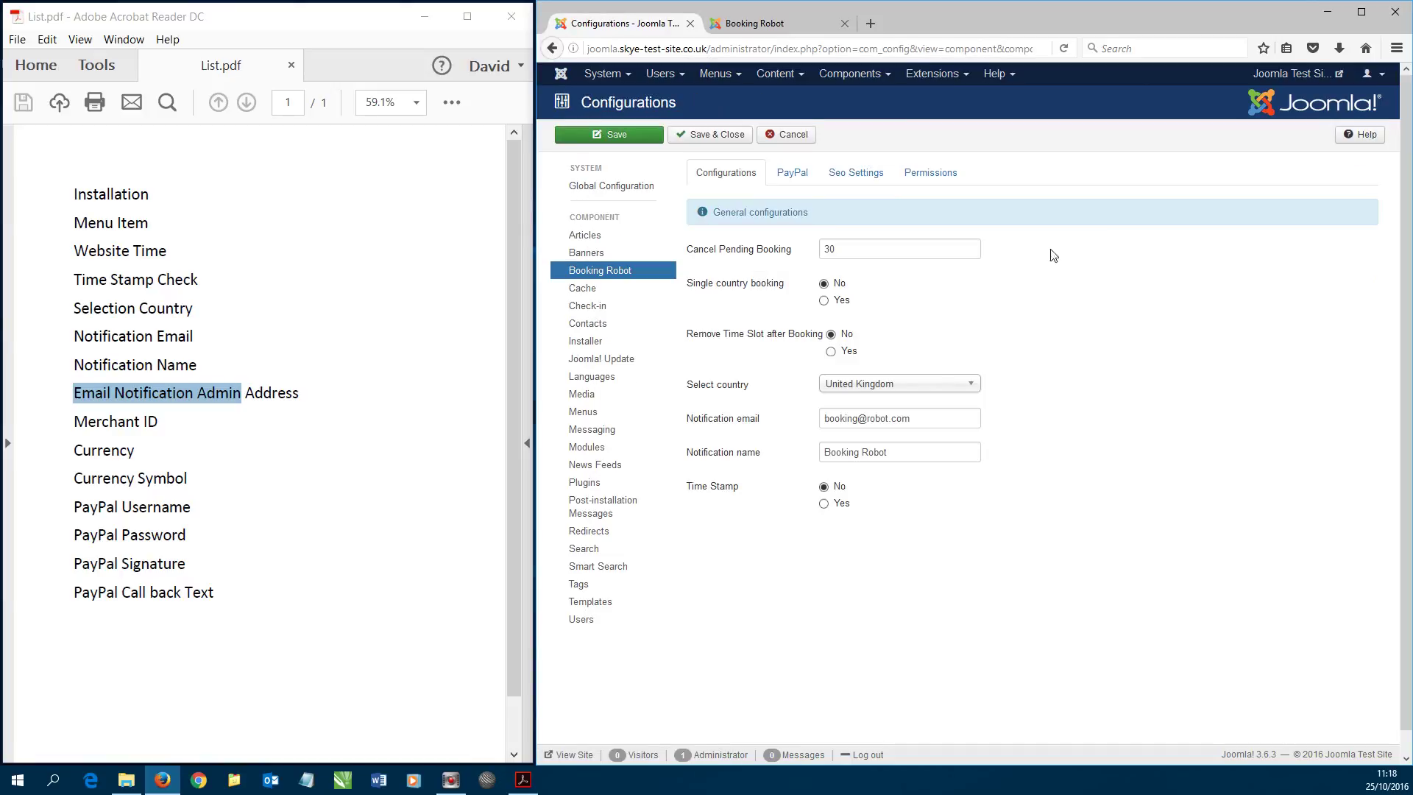
left_click(793, 173)
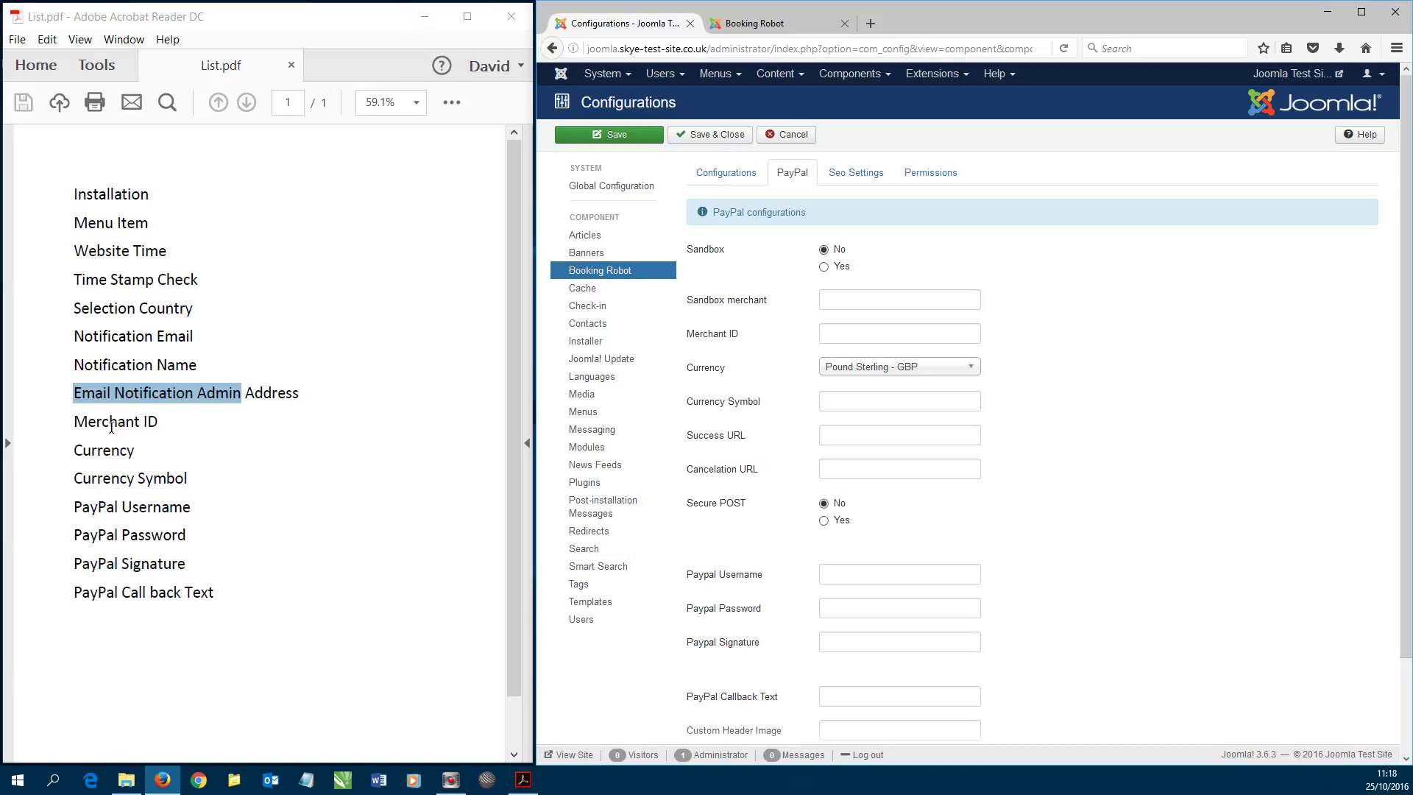
left_click(430, 17)
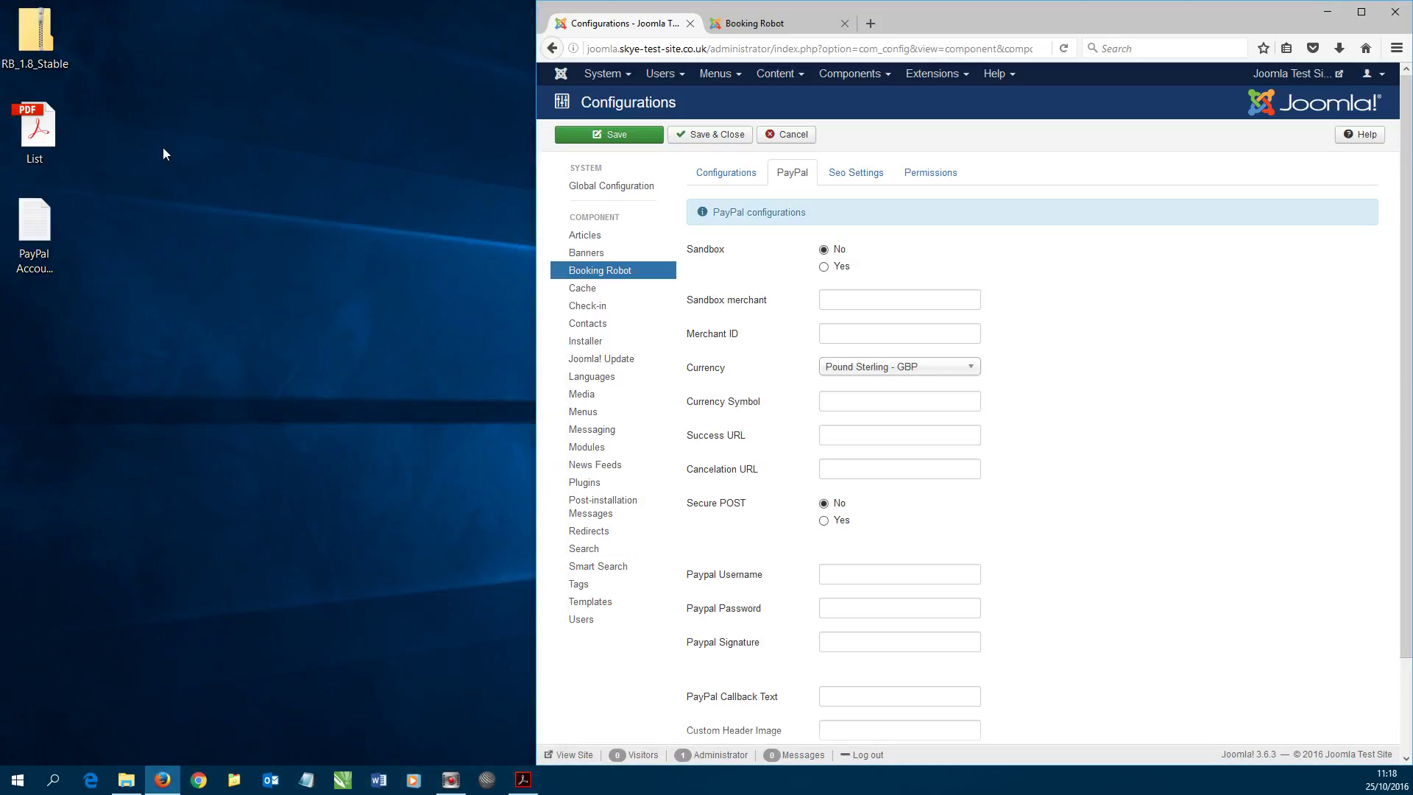
- Copy the account e-mail from the PayPal Account Details file into Merchant ID
double_click(35, 224)
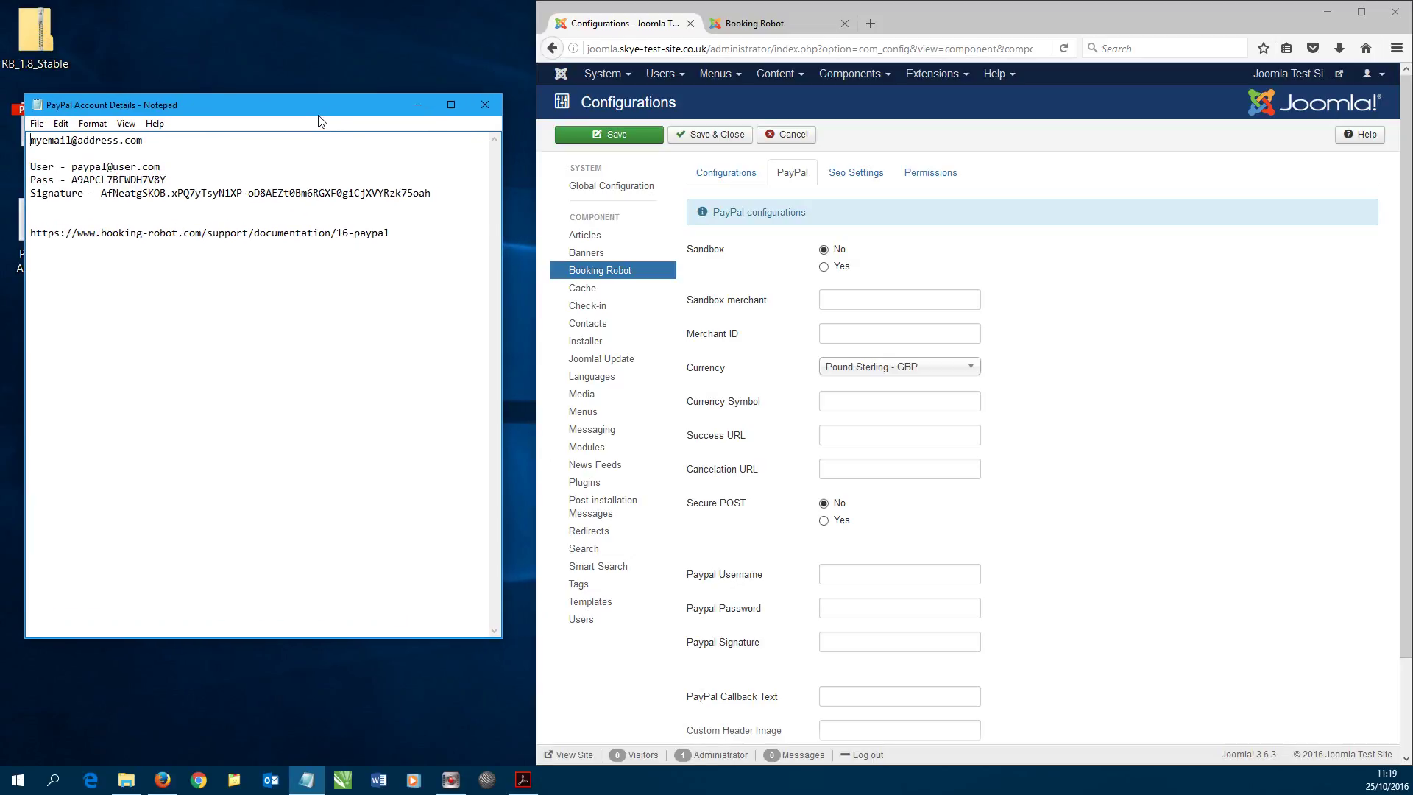
left_click_drag(320, 117, 317, 141)
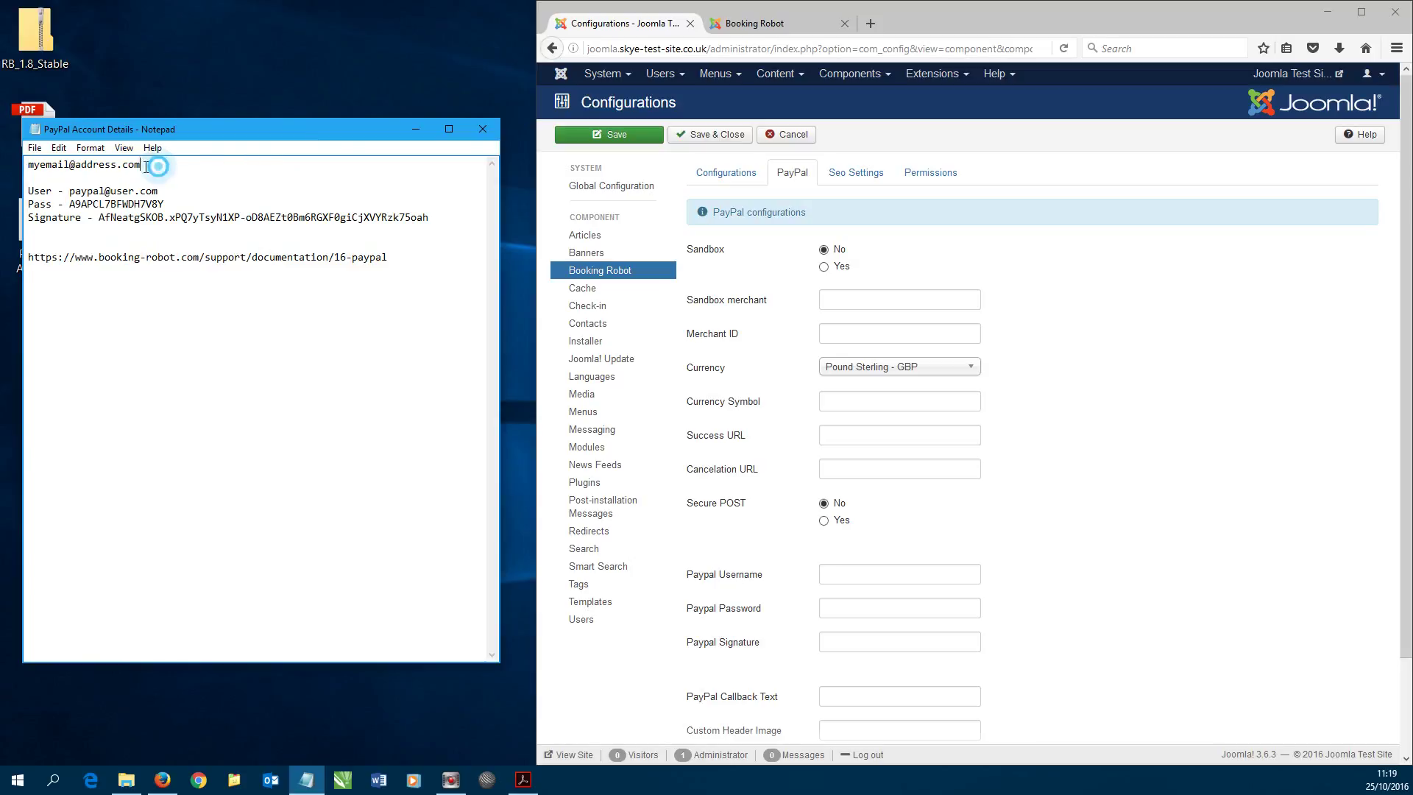
left_click_drag(143, 164, 26, 165)
key("ctrl+c")
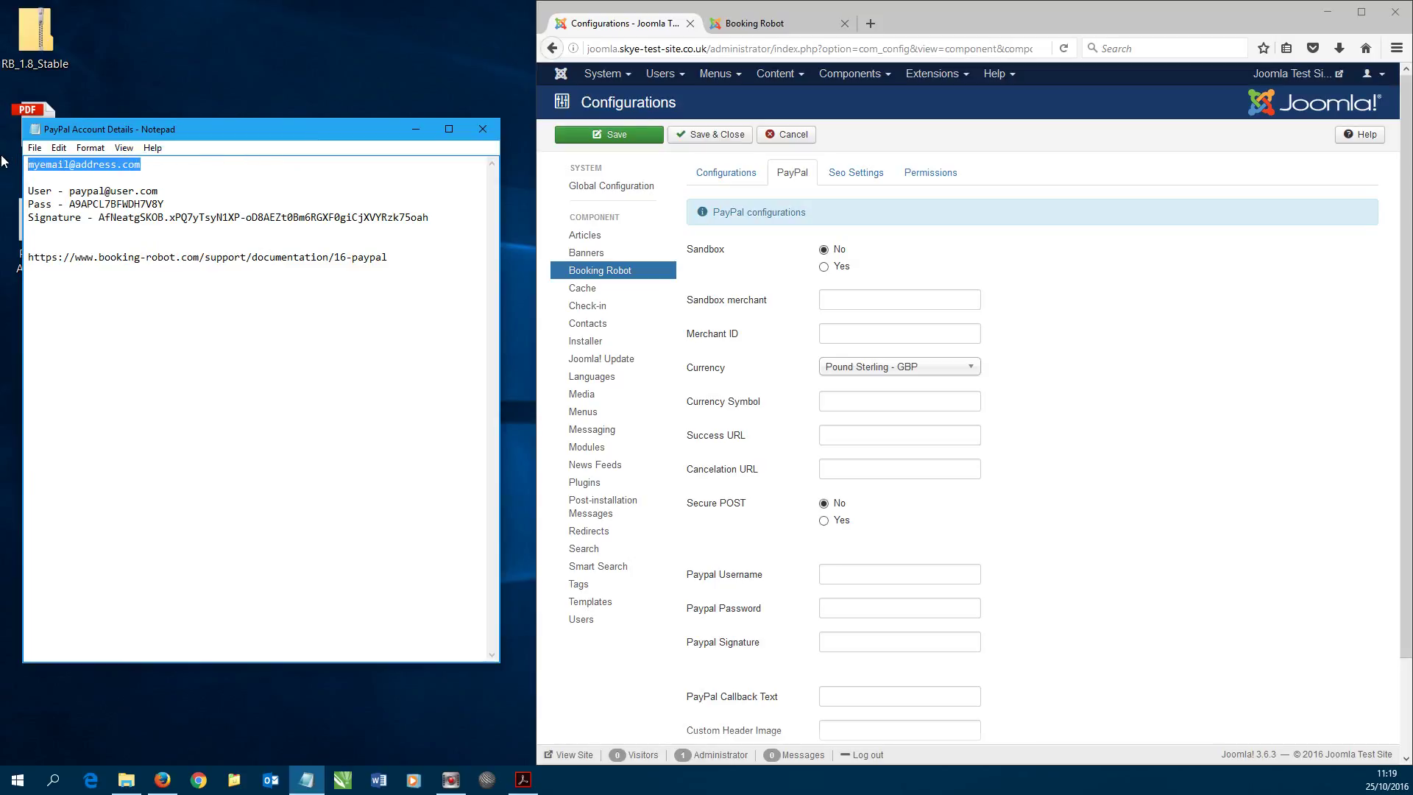
left_click(871, 335)
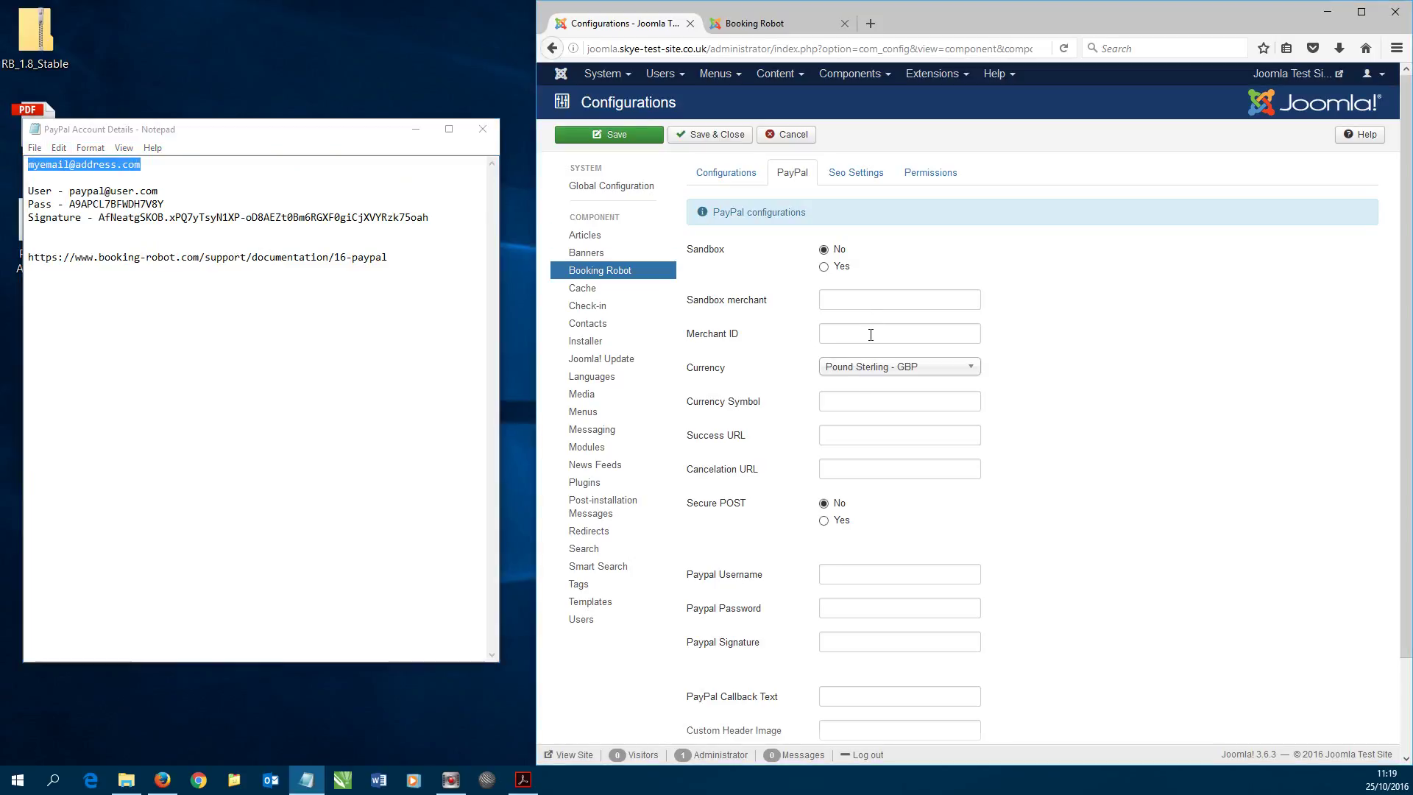
key("ctrl+v")
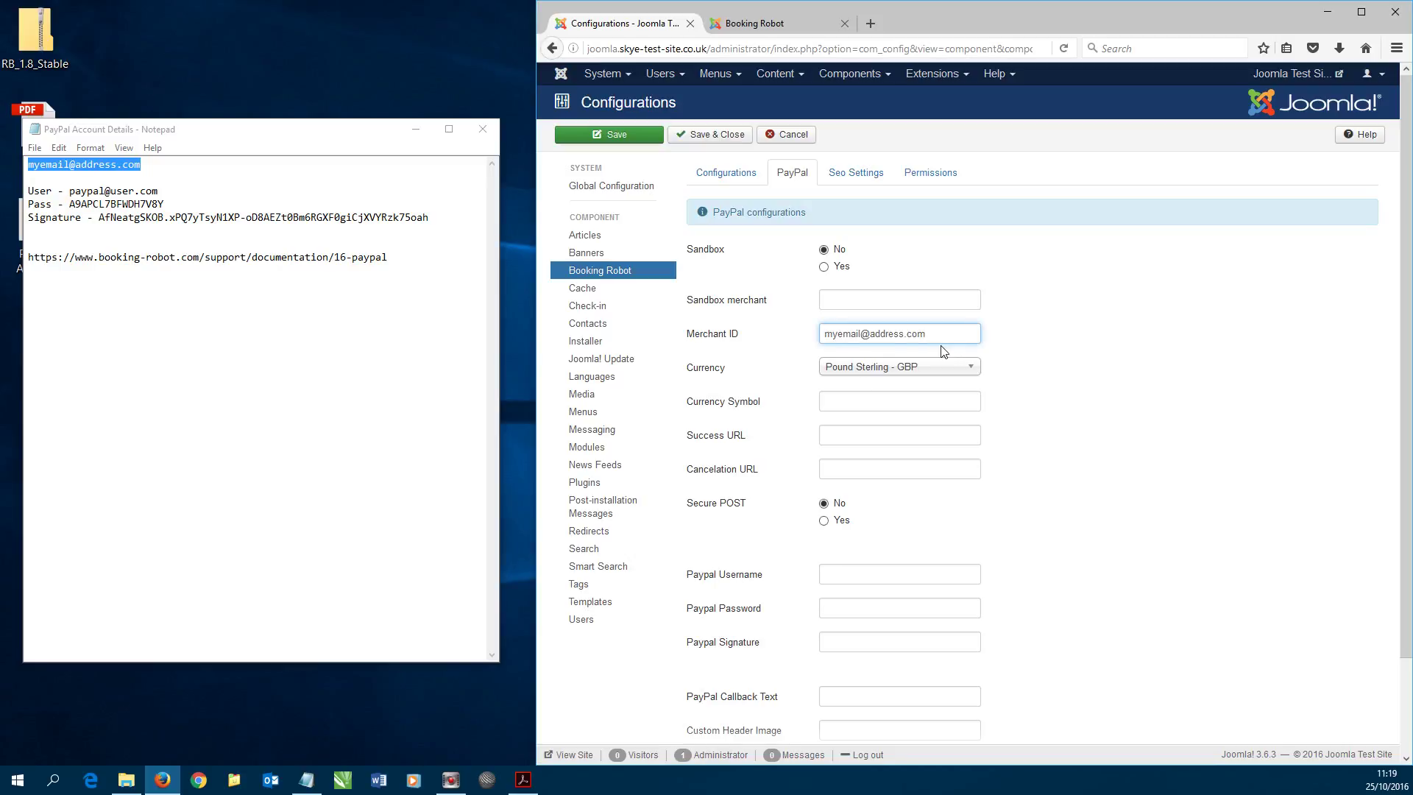
- Set the PayPal Currency Symbol to £
left_click(830, 292)
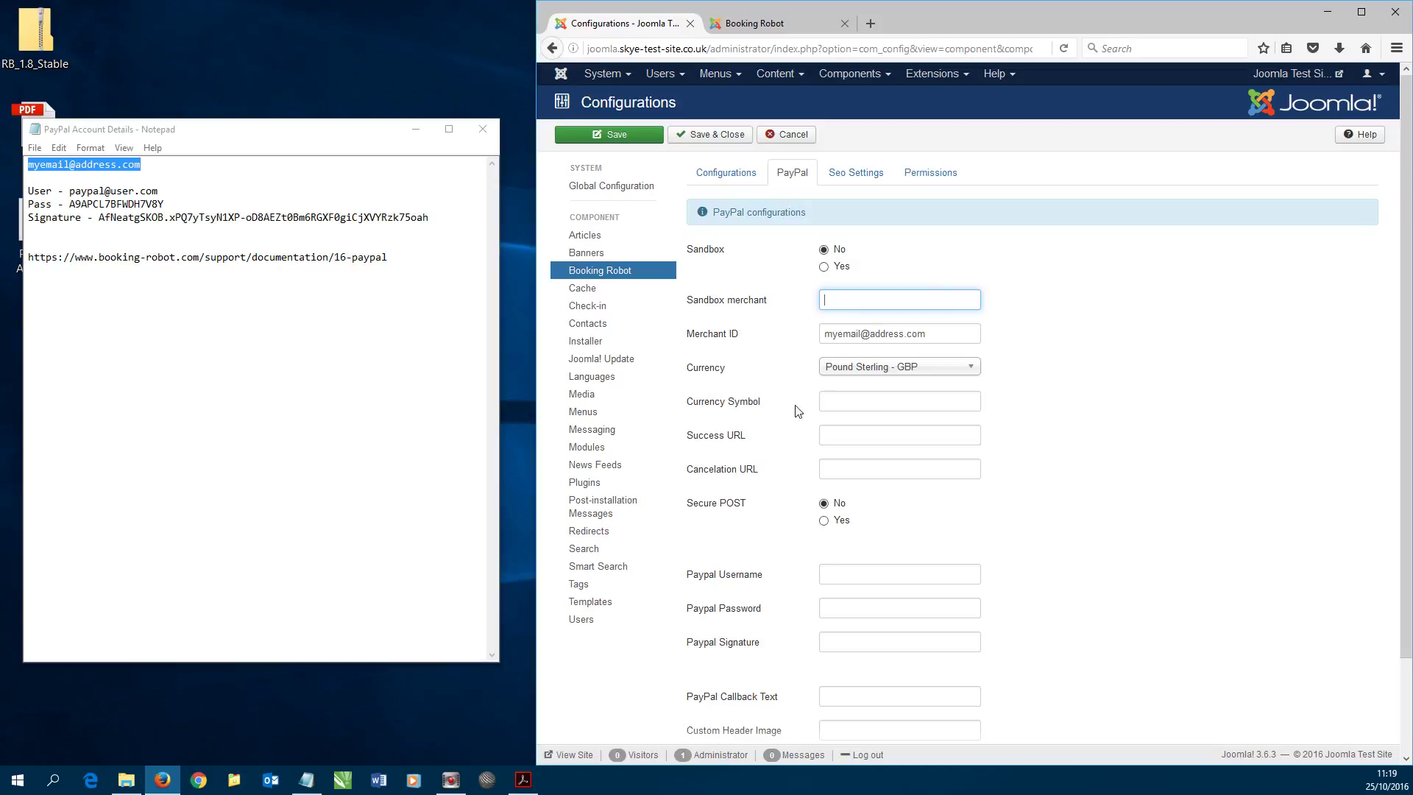
left_click(865, 403)
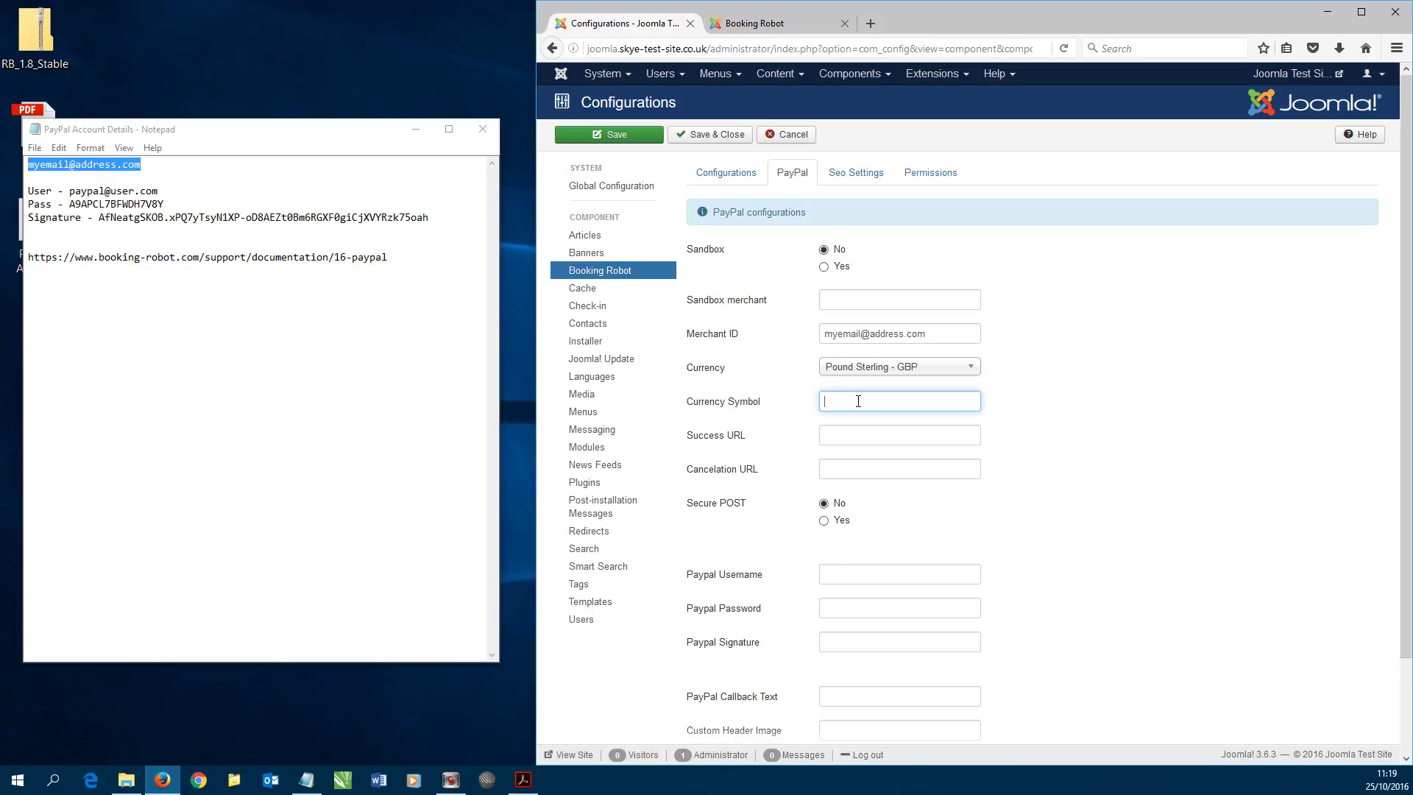
type("£")
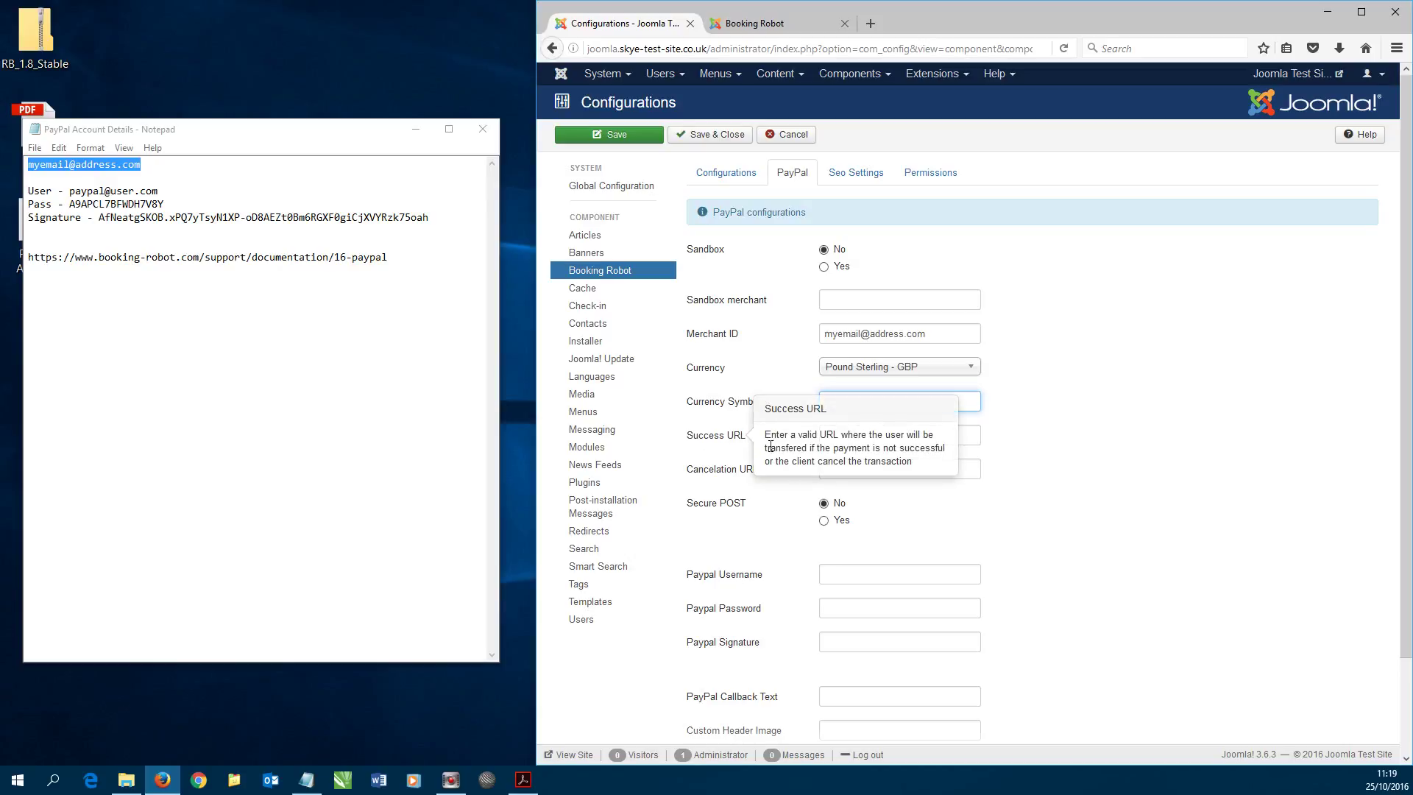
mouse_move(720, 482)
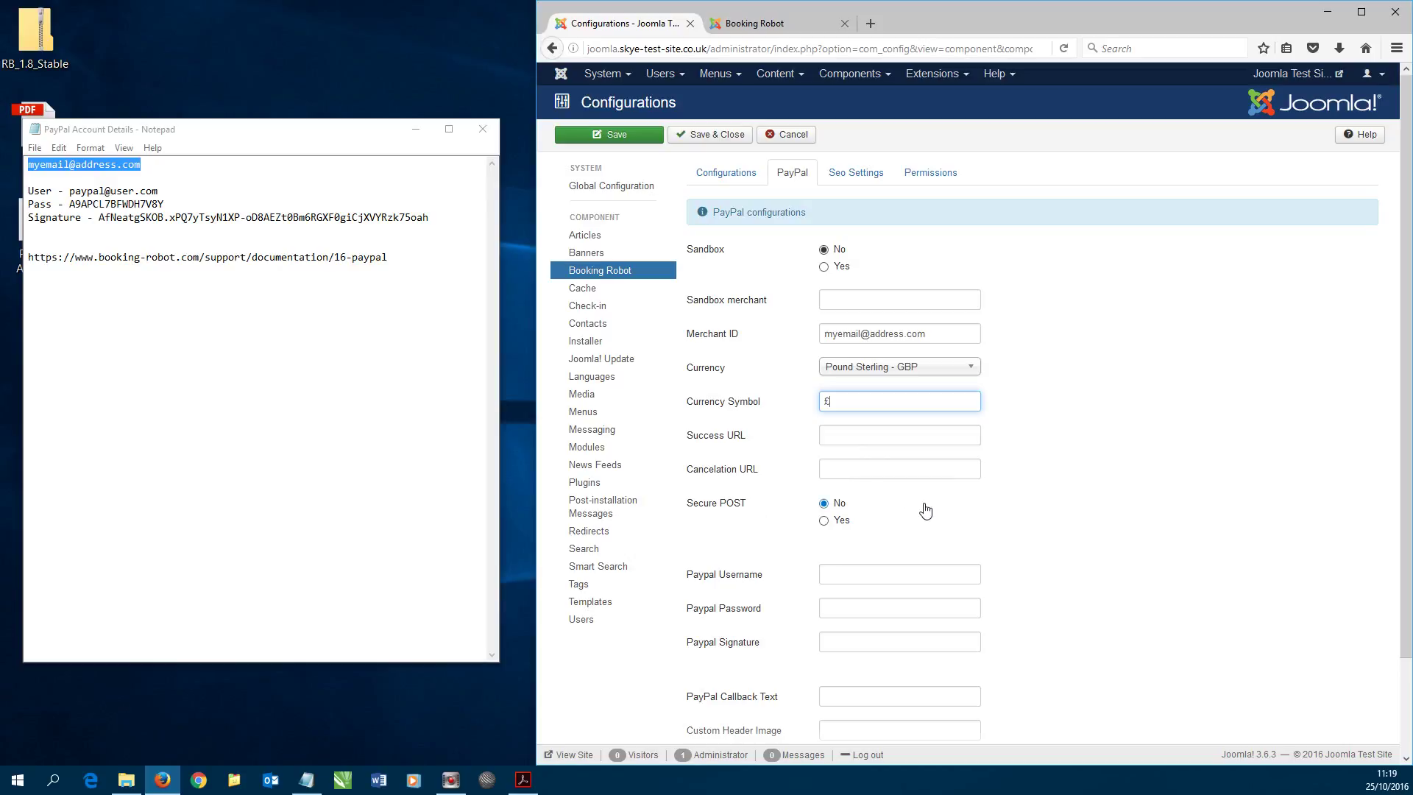
scroll(925, 510, "down", 3)
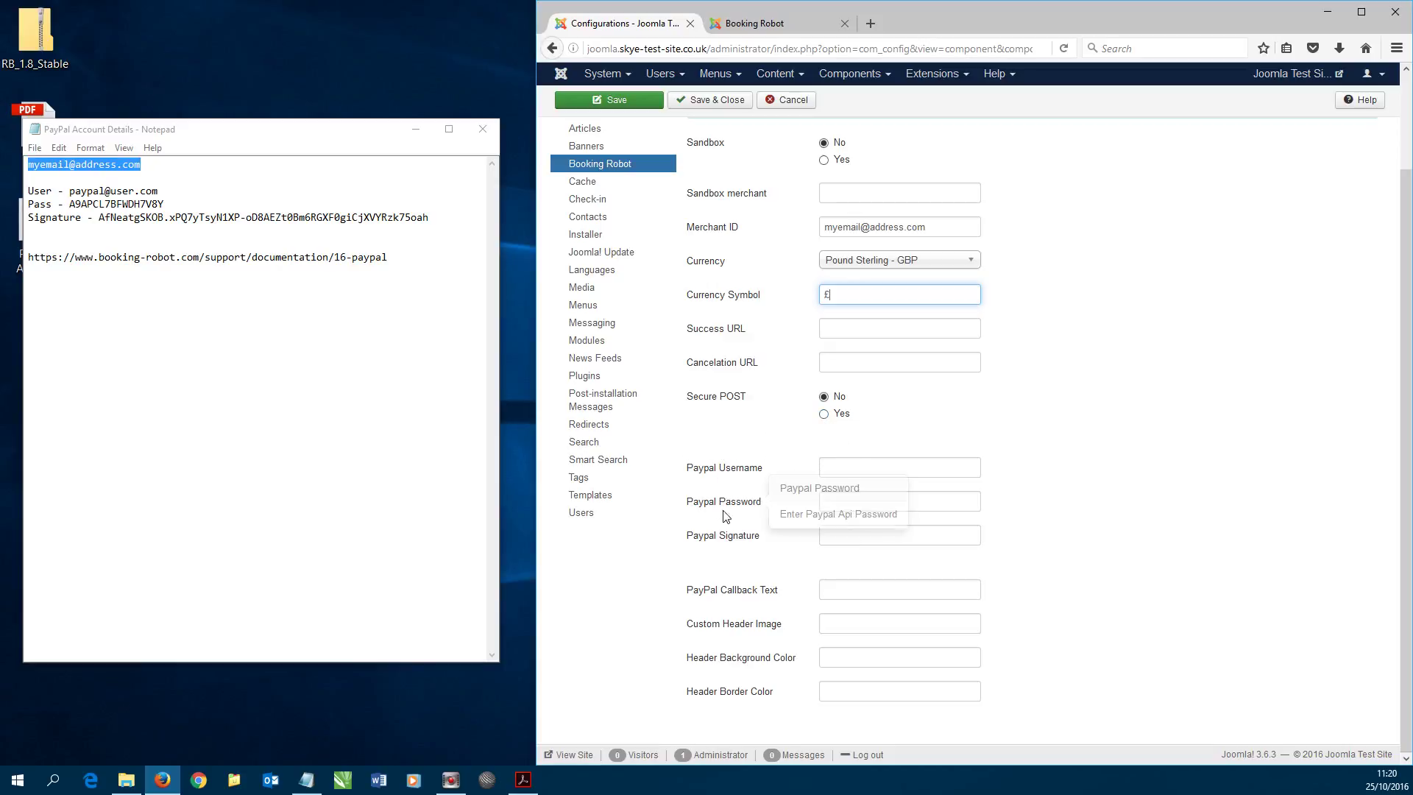
- Copy the PayPal username and password from the notes into their fields
left_click_drag(404, 257, 30, 257)
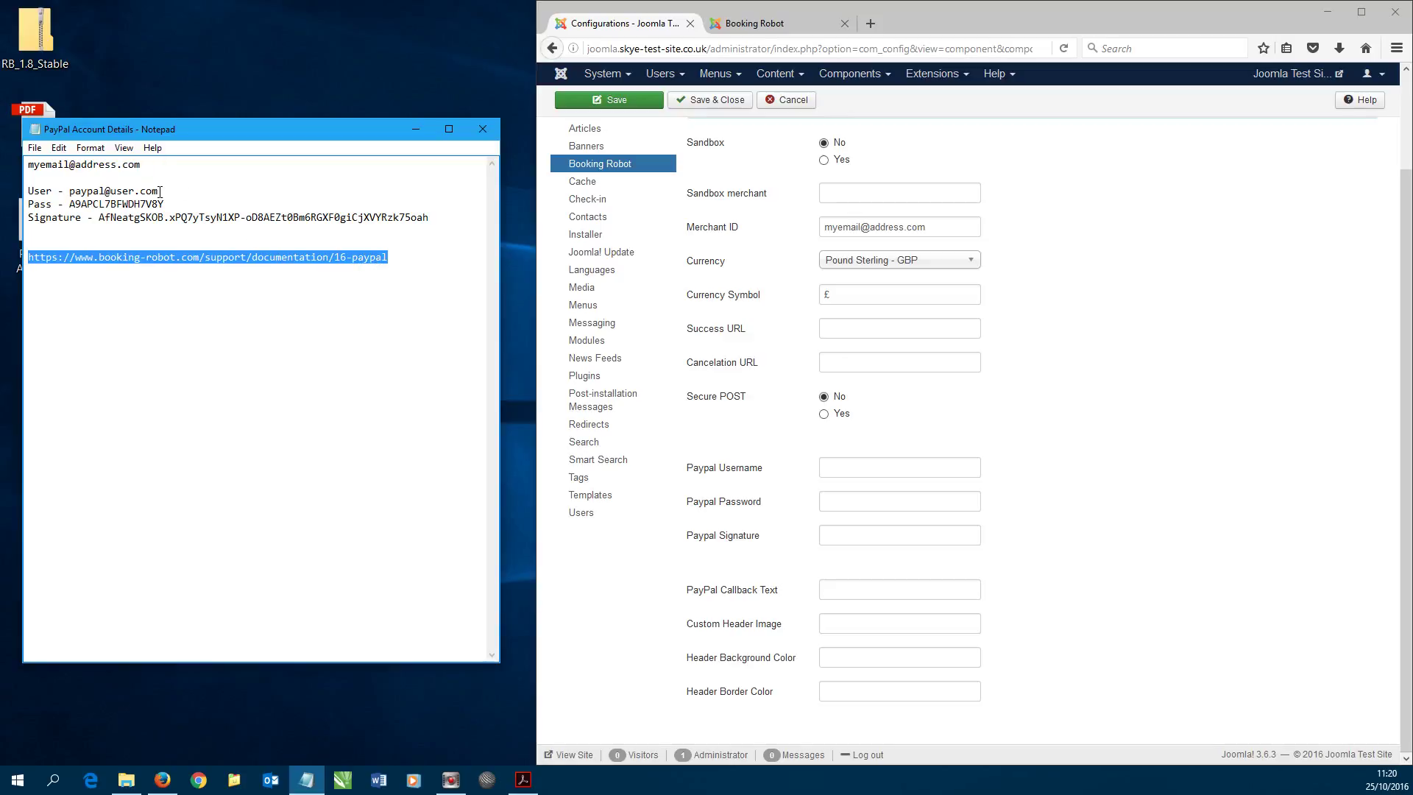
left_click_drag(156, 191, 68, 191)
key("ctrl+c")
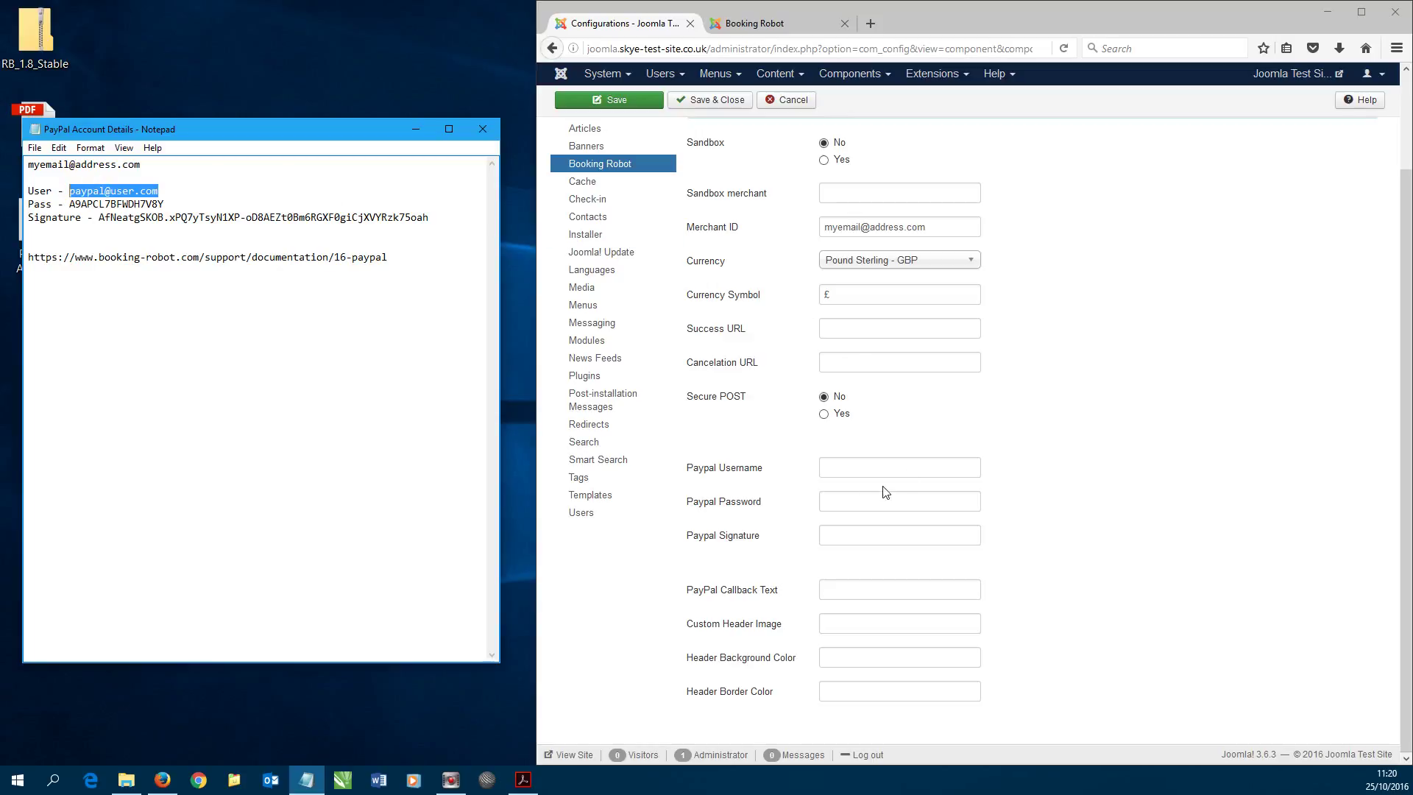
left_click(835, 466)
key("ctrl+v")
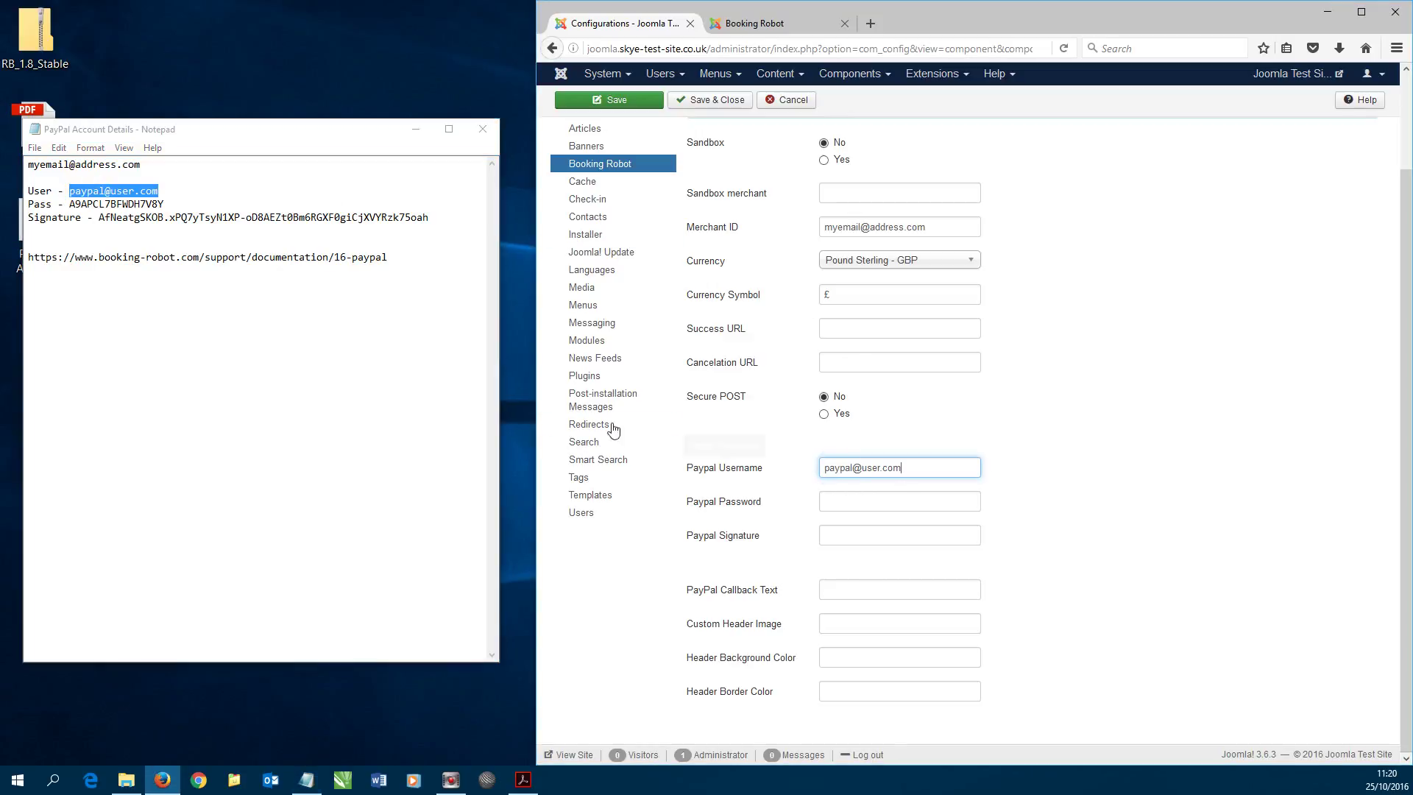
left_click_drag(168, 206, 70, 204)
key("ctrl+c")
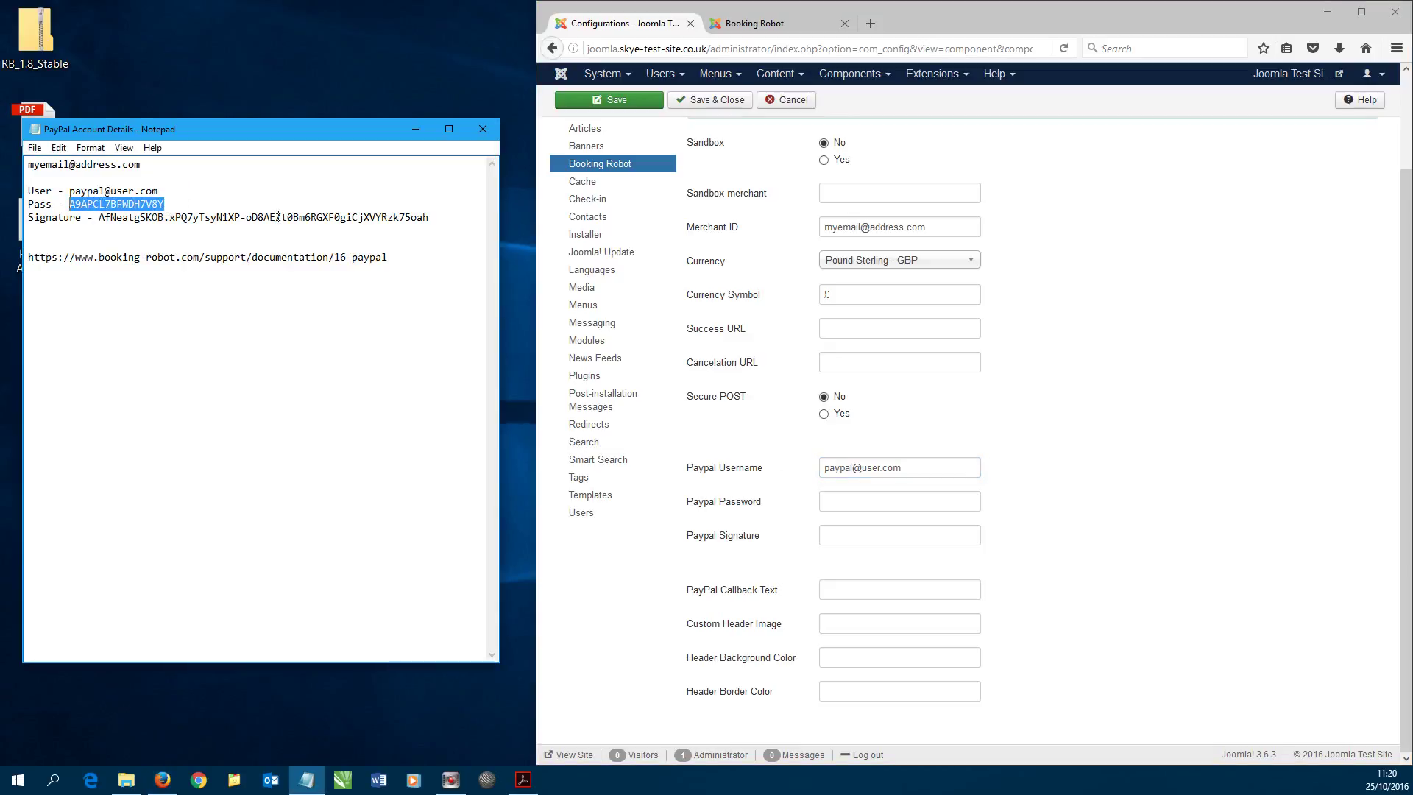
left_click(825, 500)
key("ctrl+v")
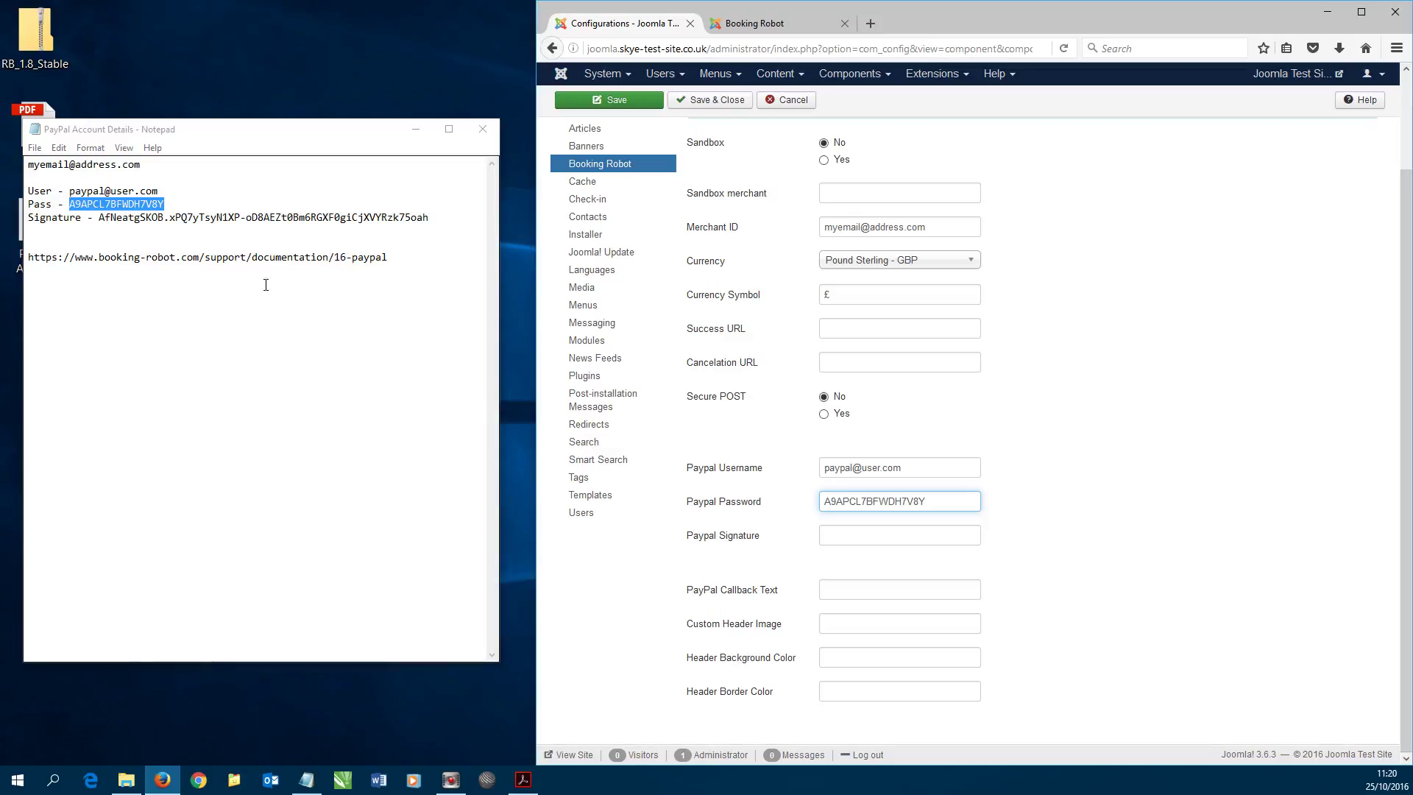
- Paste the PayPal signature and set the Callback Text to 'Back to Website'
left_click_drag(452, 217, 100, 214)
key("ctrl+c")
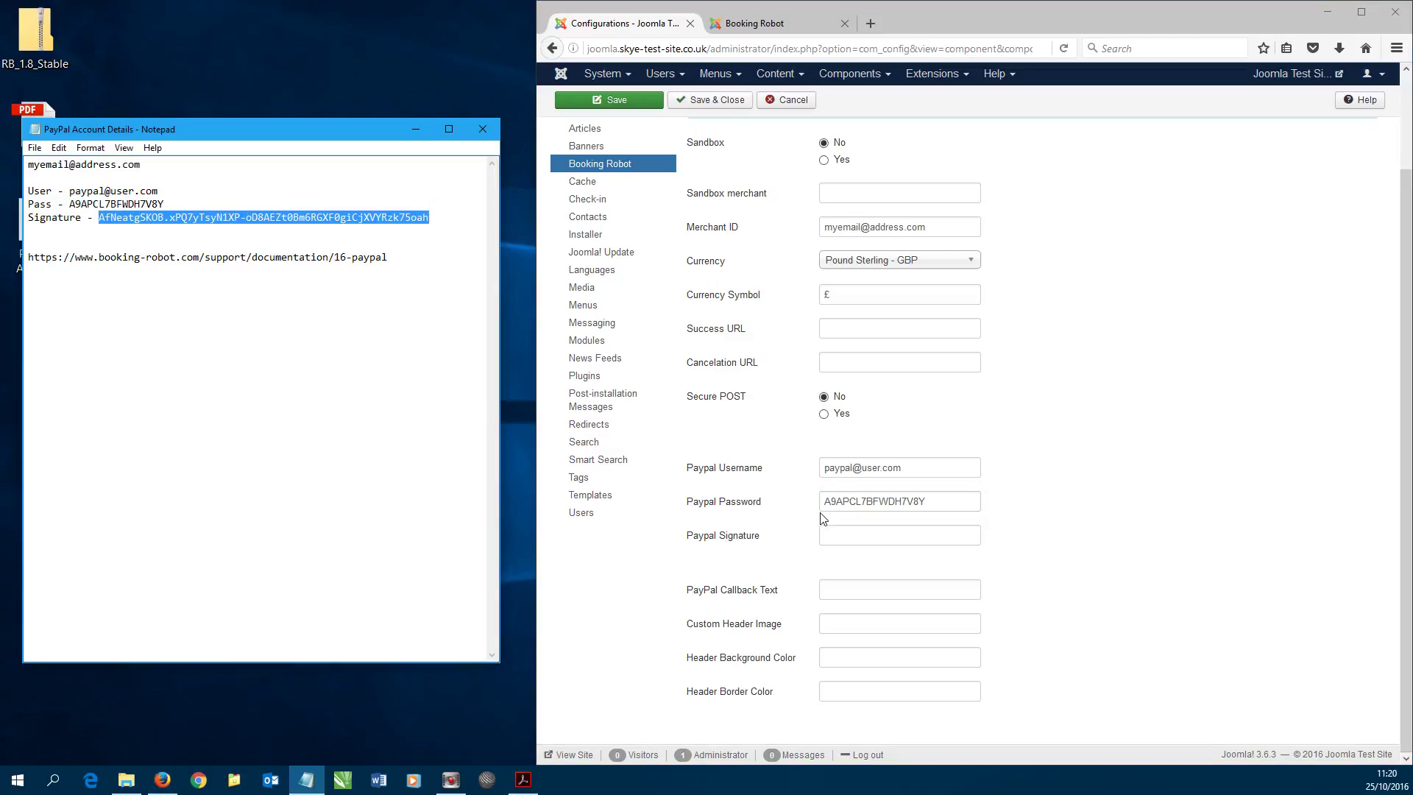
left_click(839, 535)
key("ctrl+v")
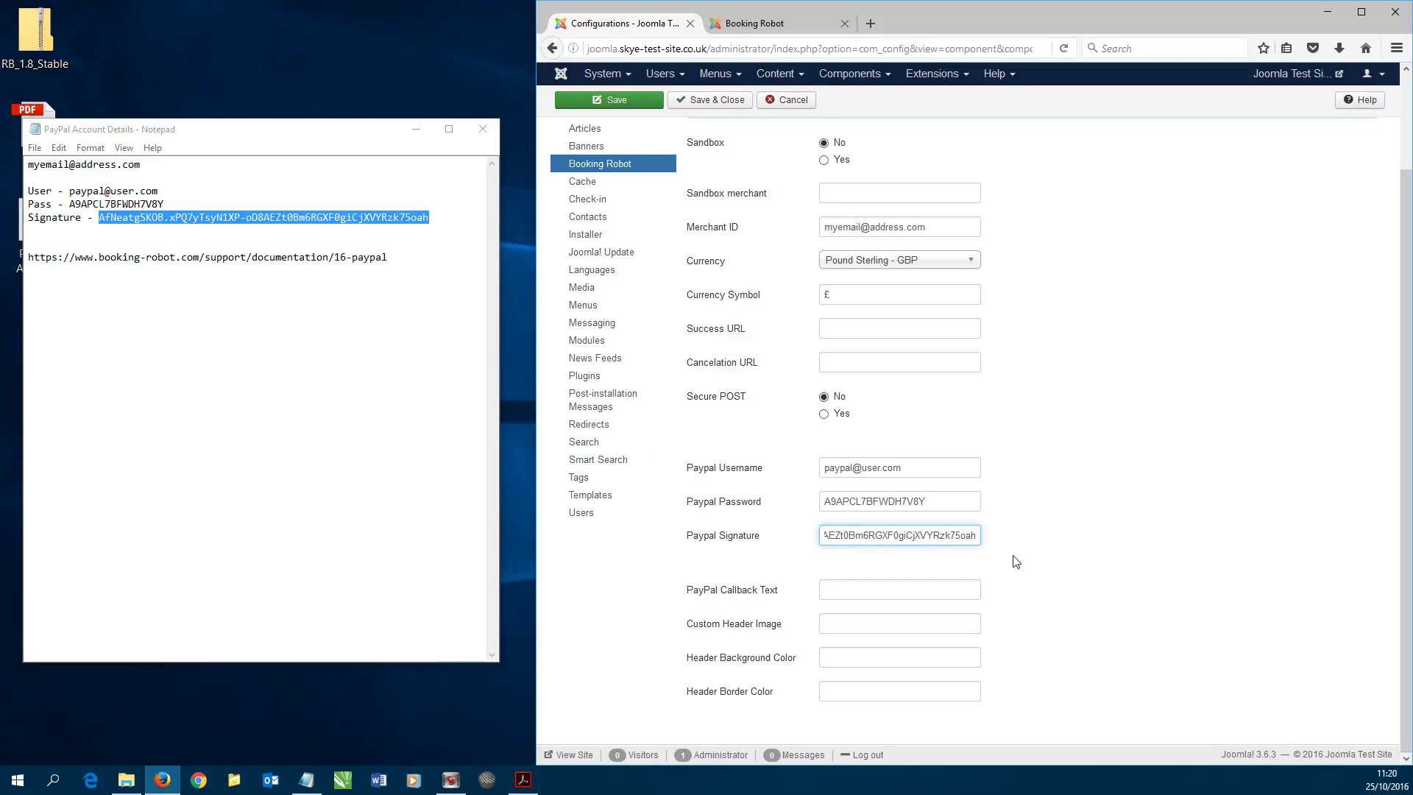
mouse_move(764, 593)
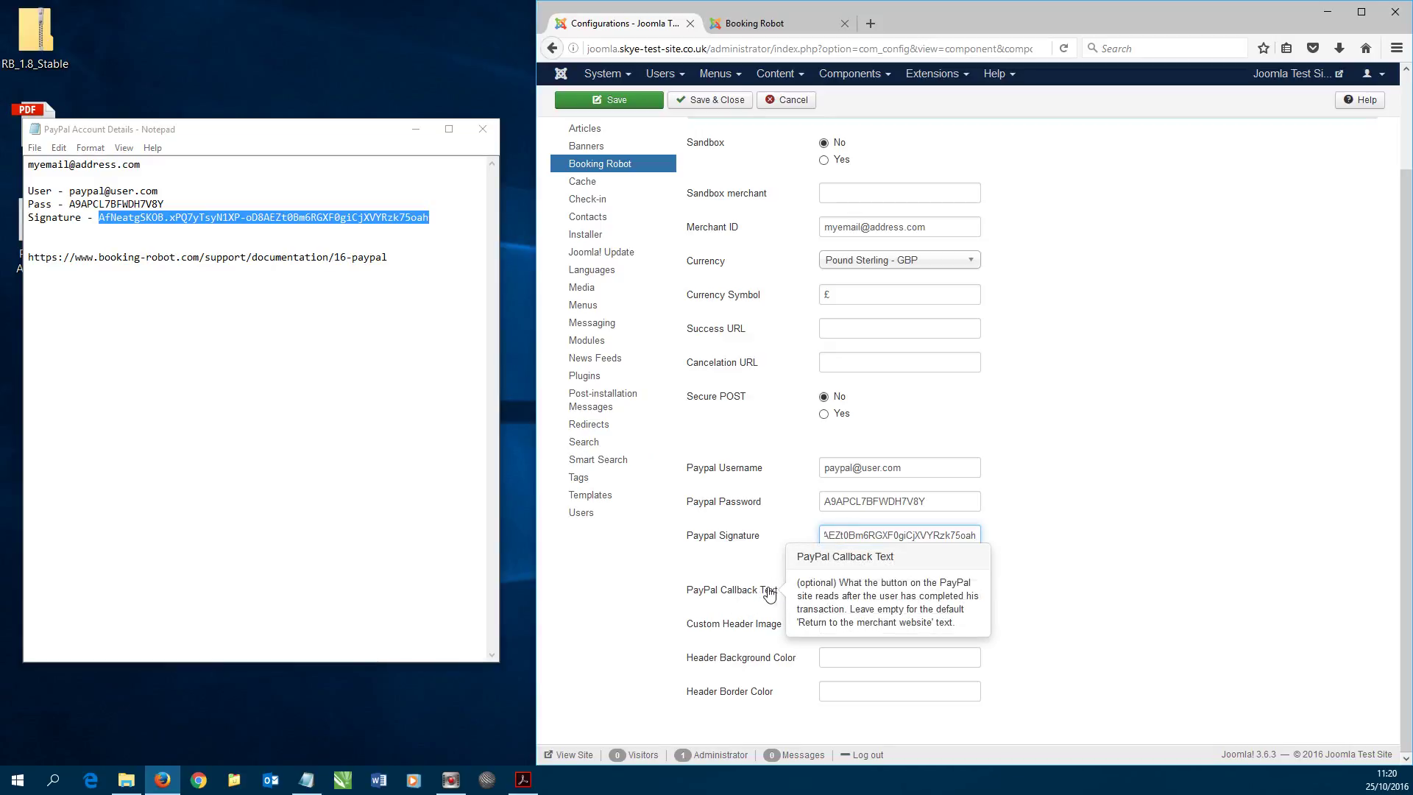
left_click(859, 589)
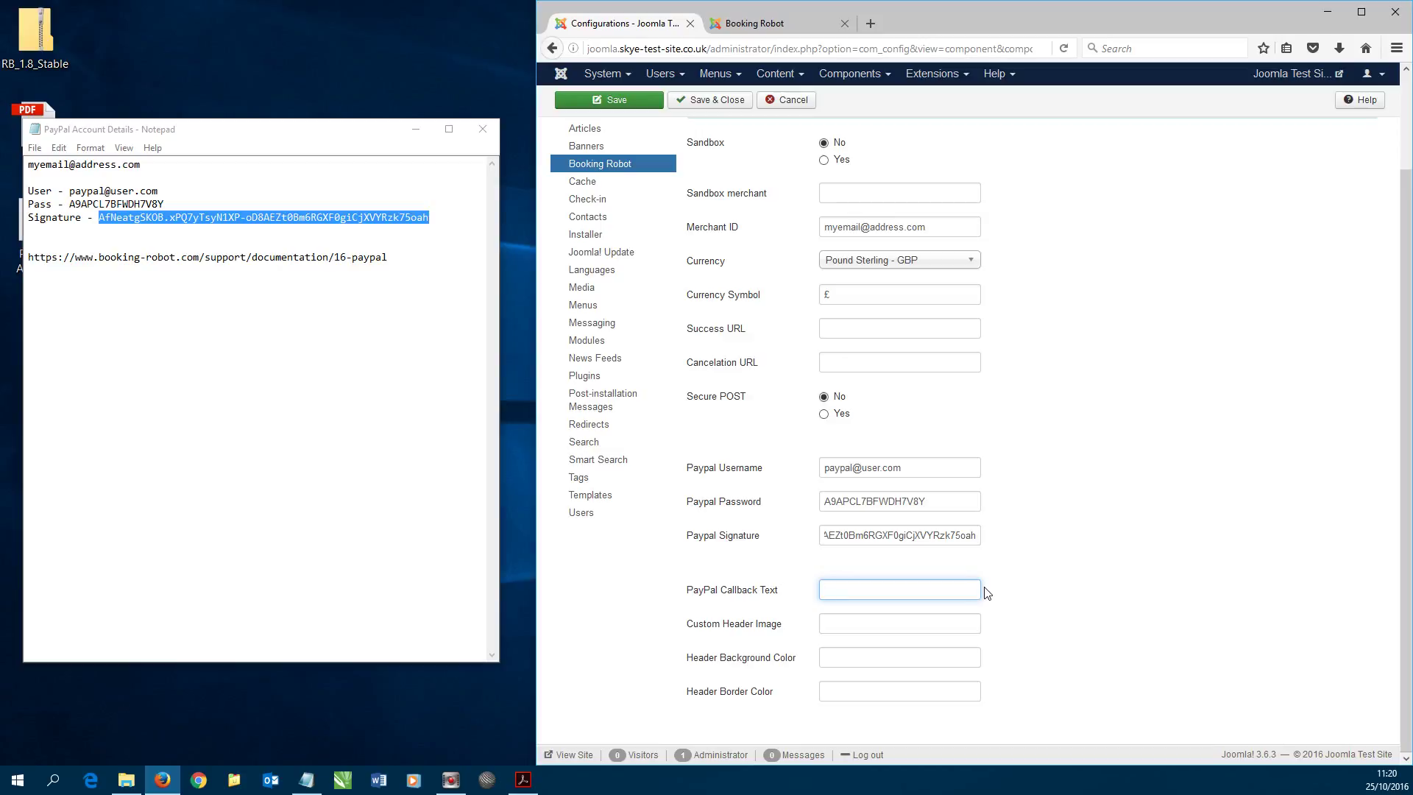
type("Back to Website")
- Save and close the PayPal configuration, then reload the front-end Booking Robot booking page
left_click(716, 103)
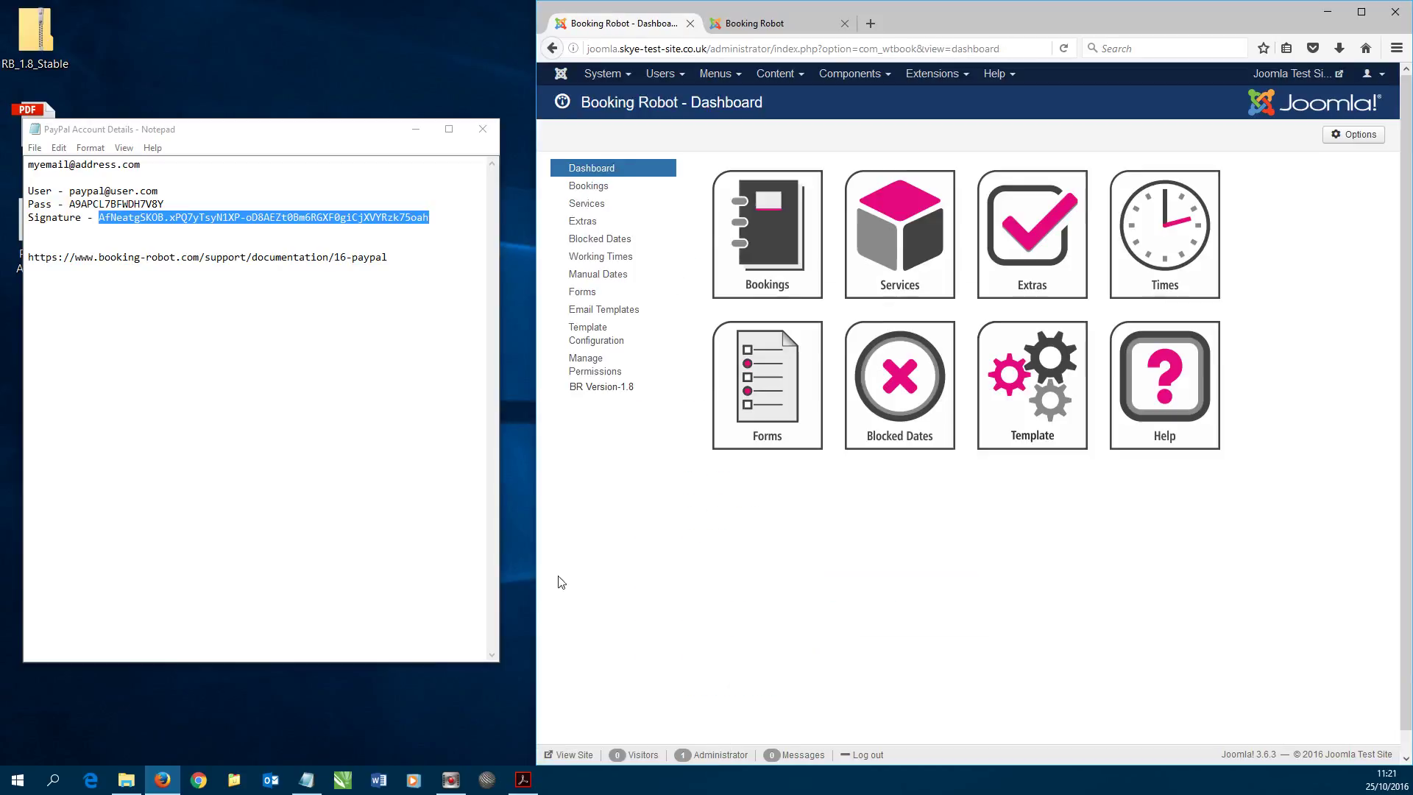
left_click(519, 784)
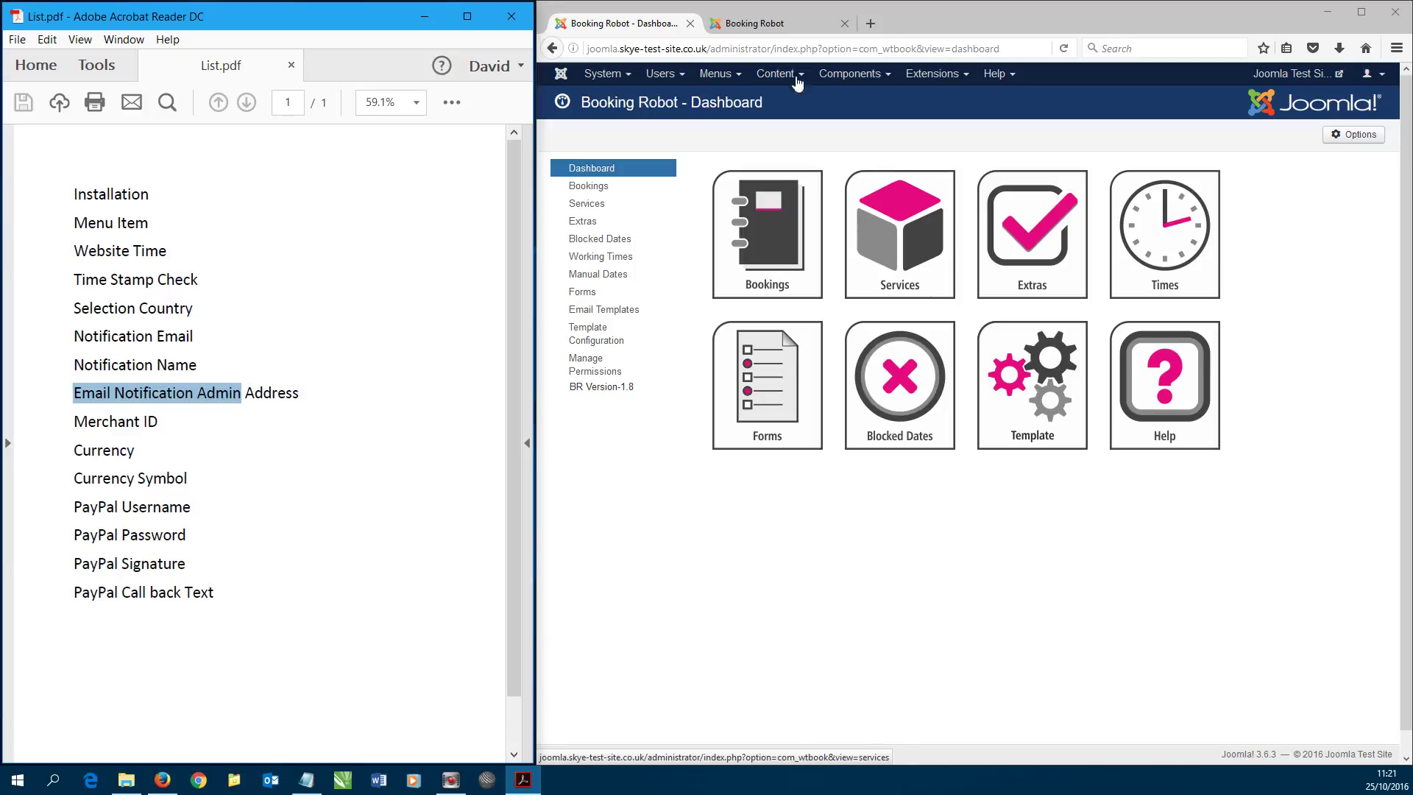
left_click(758, 24)
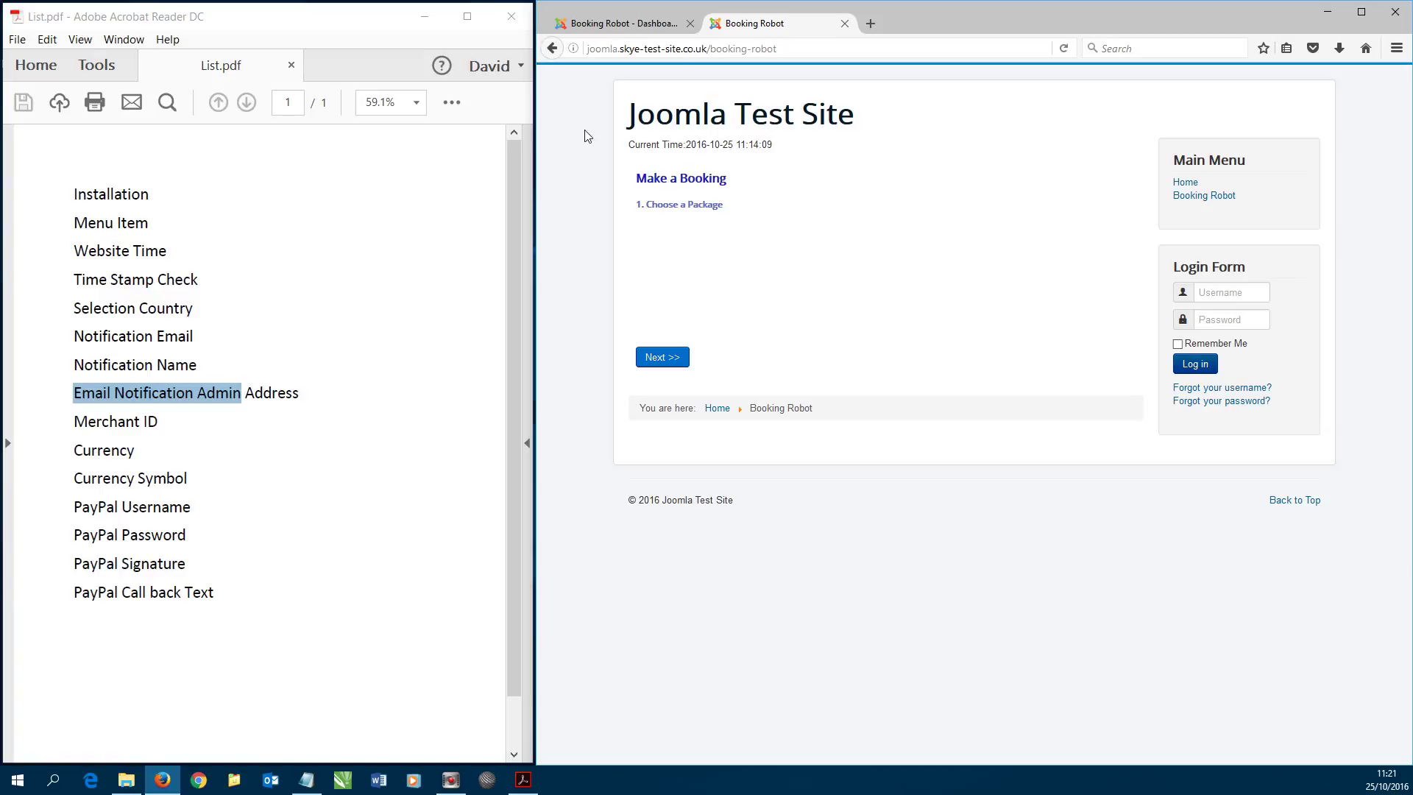
left_click(1064, 49)
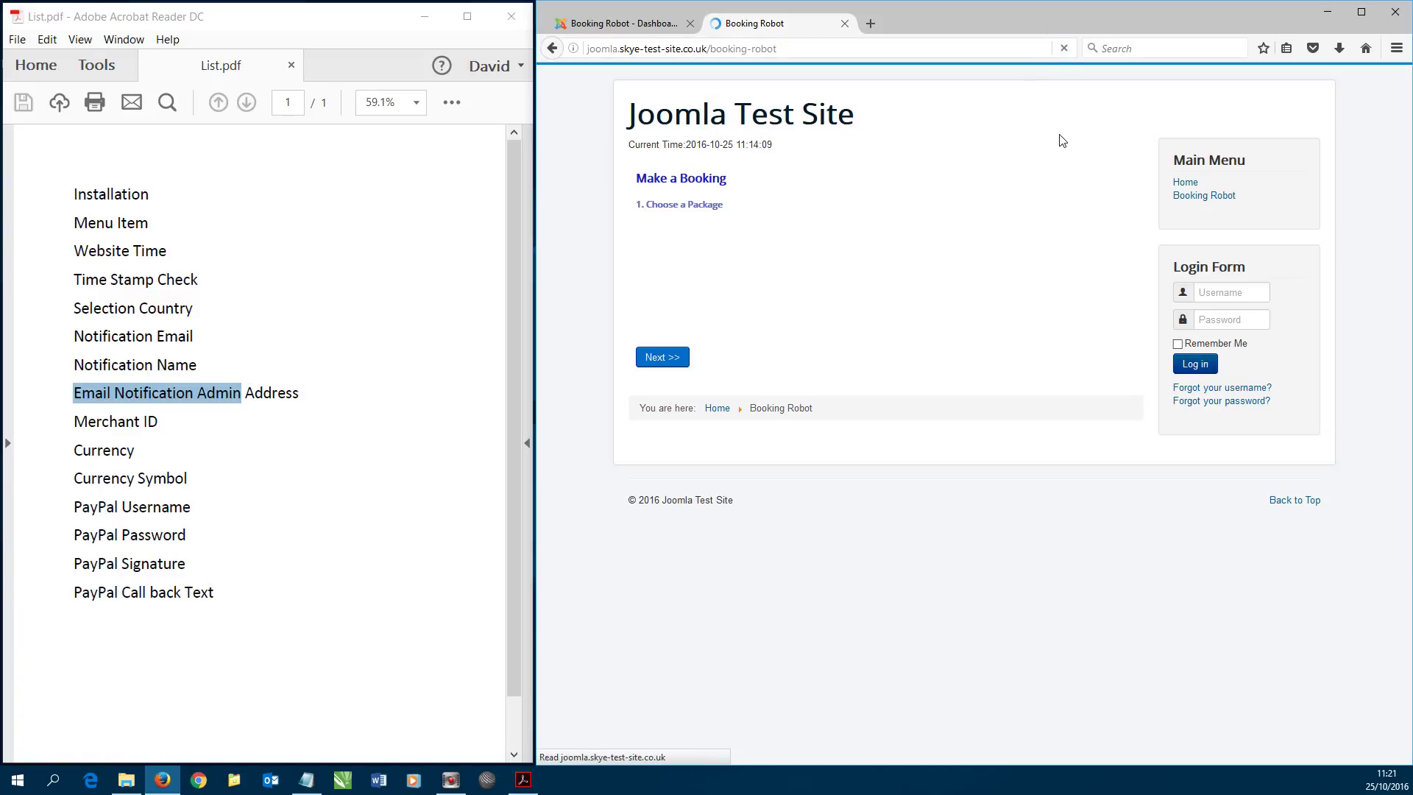